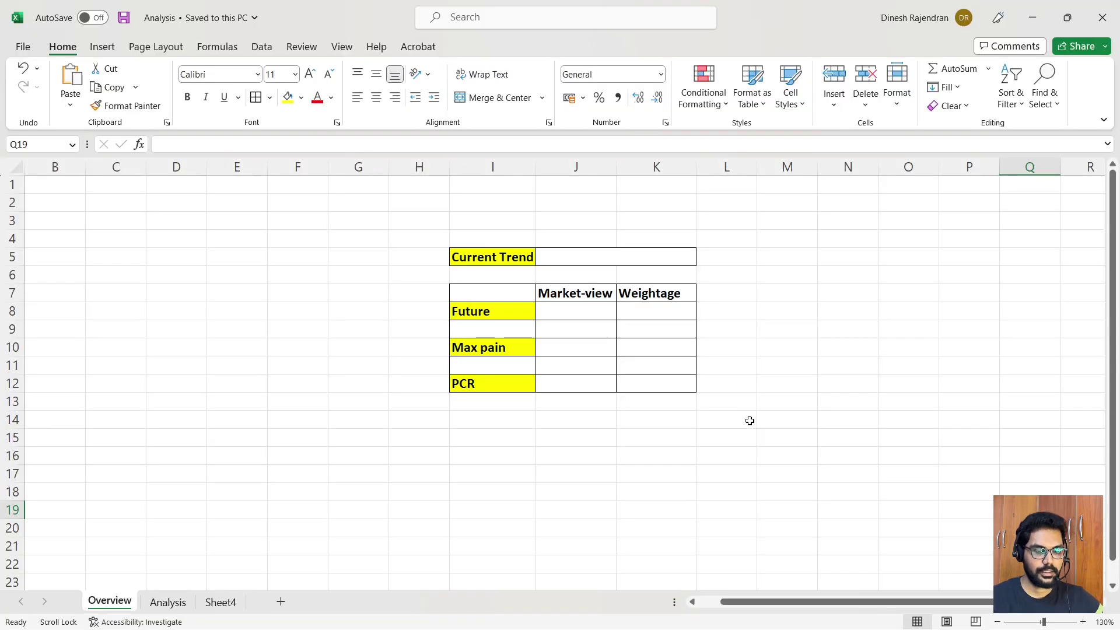
- Review the Future, Max pain and PCR rows and the empty Current Trend cell, then view the Analysis sheet
left_click(467, 312)
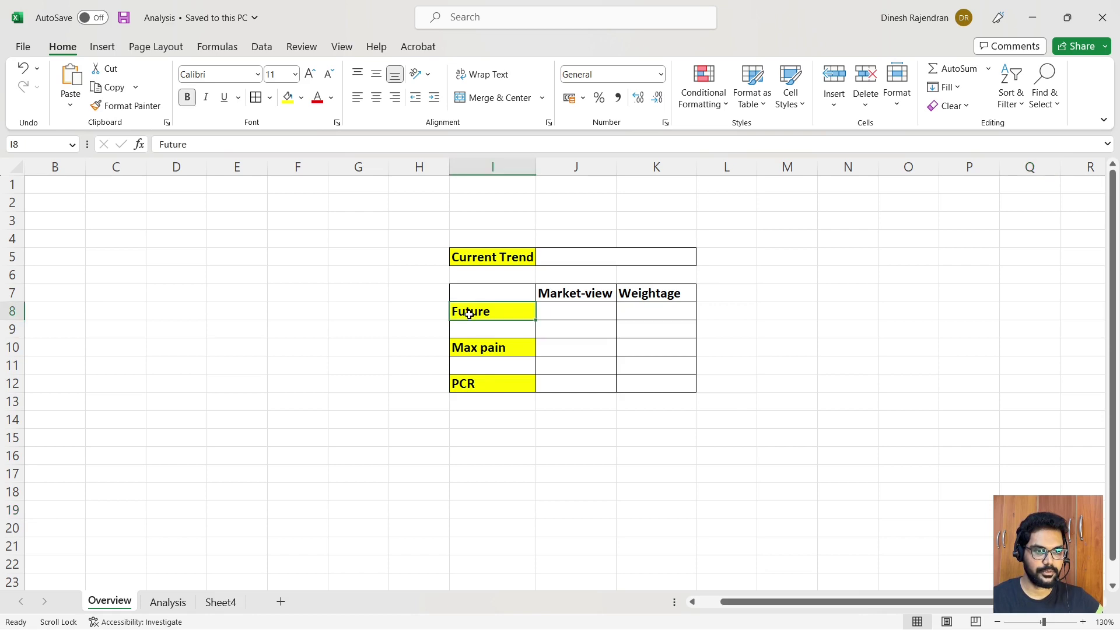
left_click(473, 352)
left_click(484, 382)
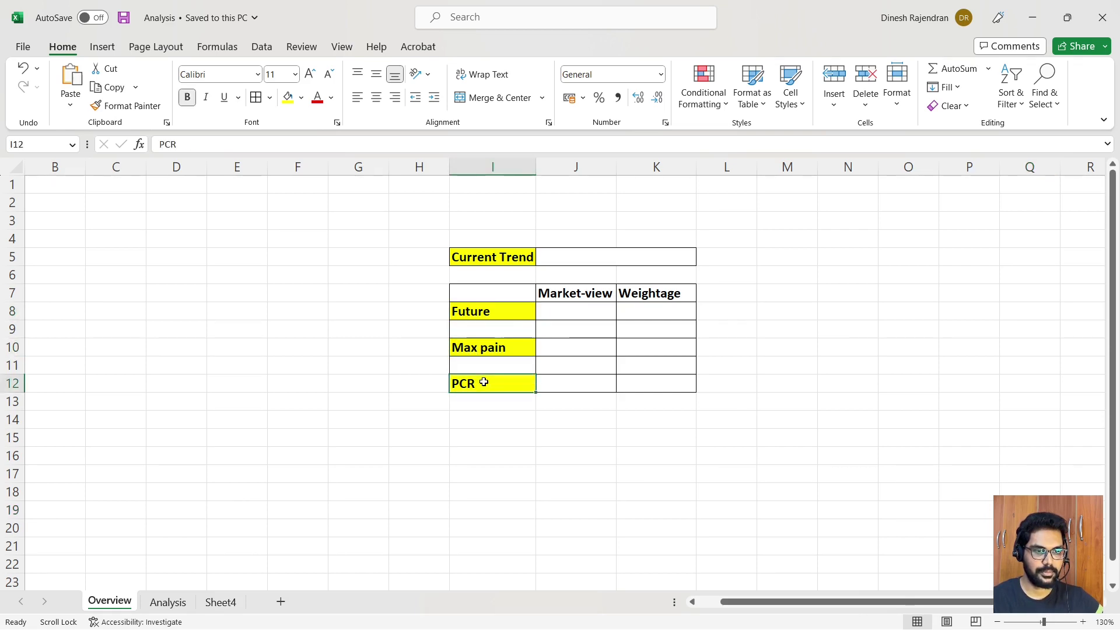
left_click(545, 435)
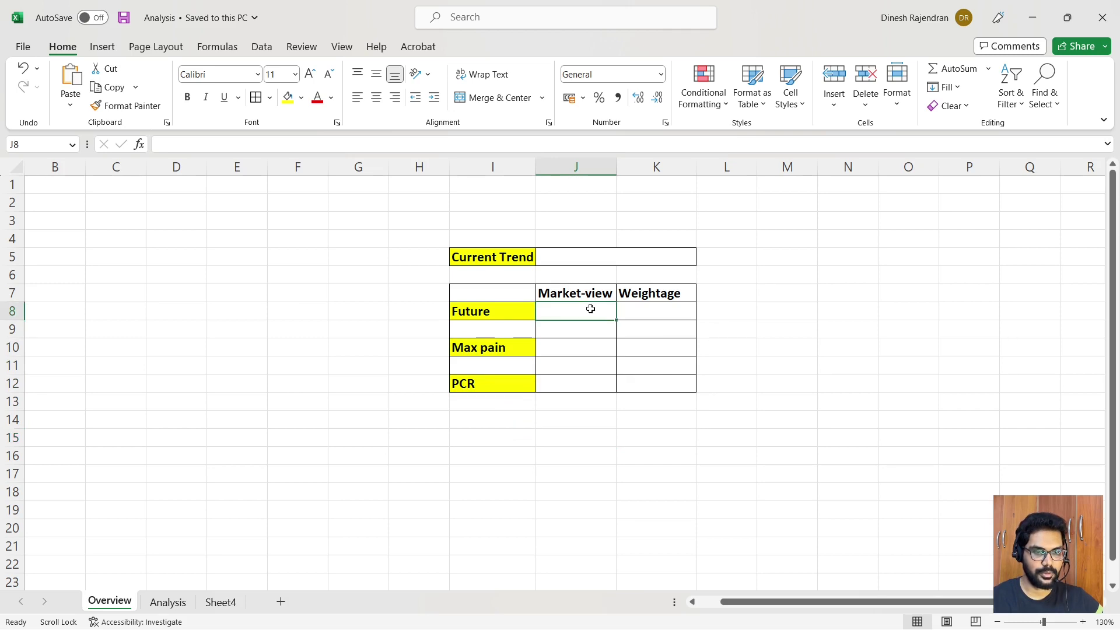
left_click(648, 261)
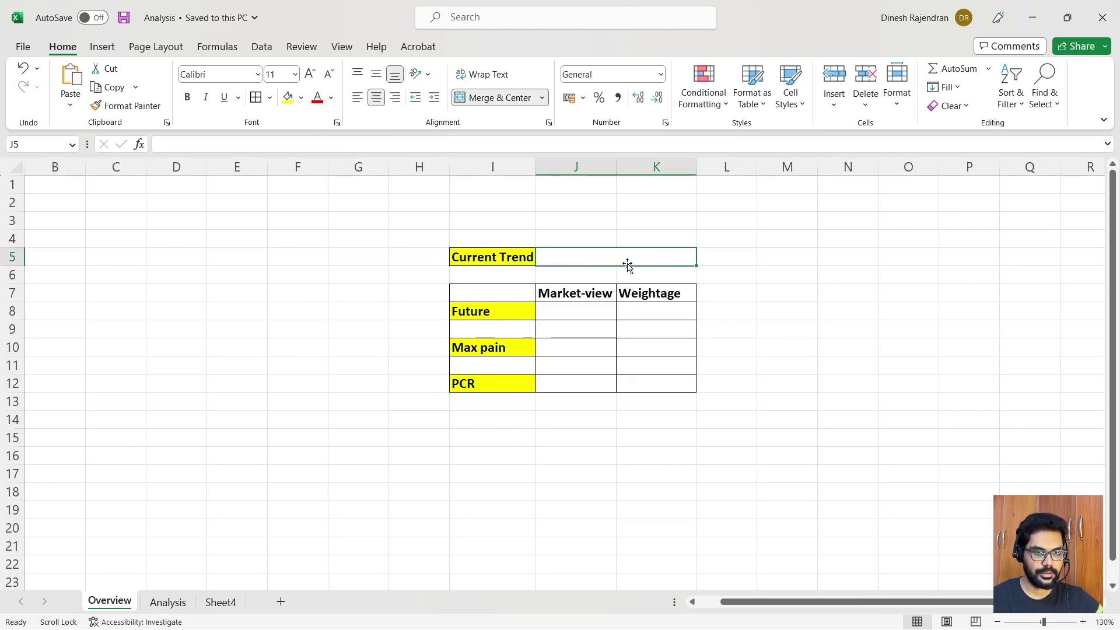
key("ctrl+Page_Down")
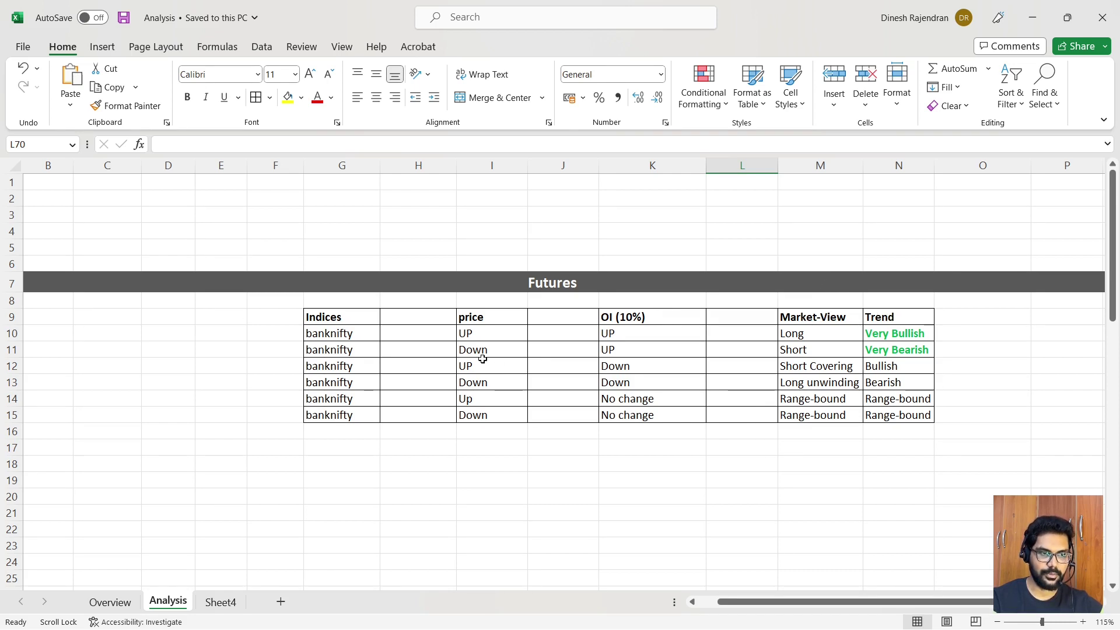
left_click(418, 480)
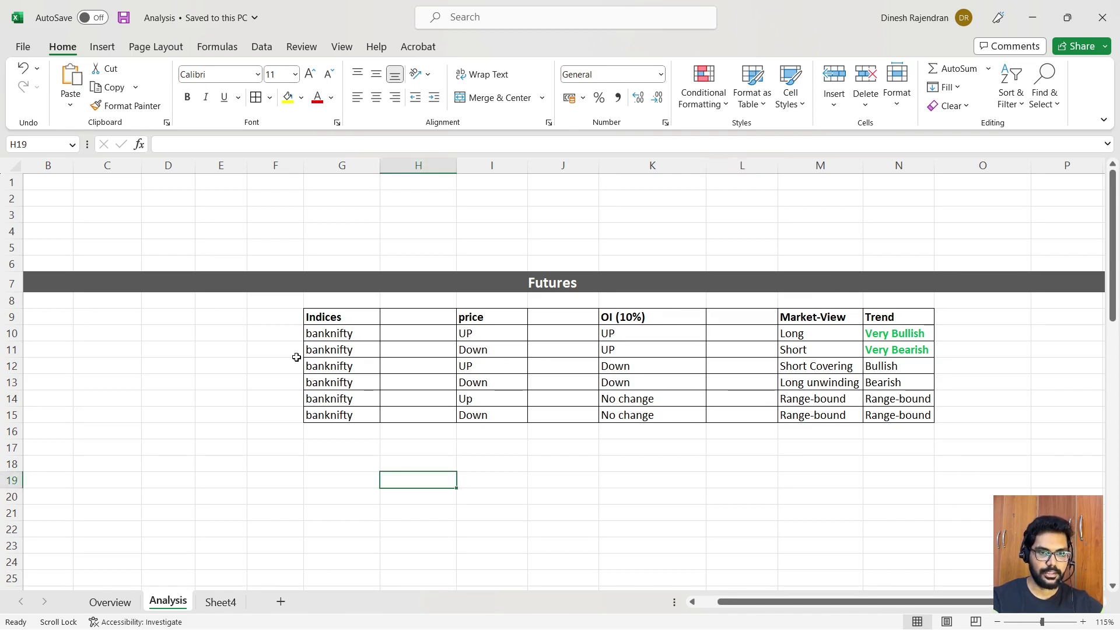
left_click(492, 336)
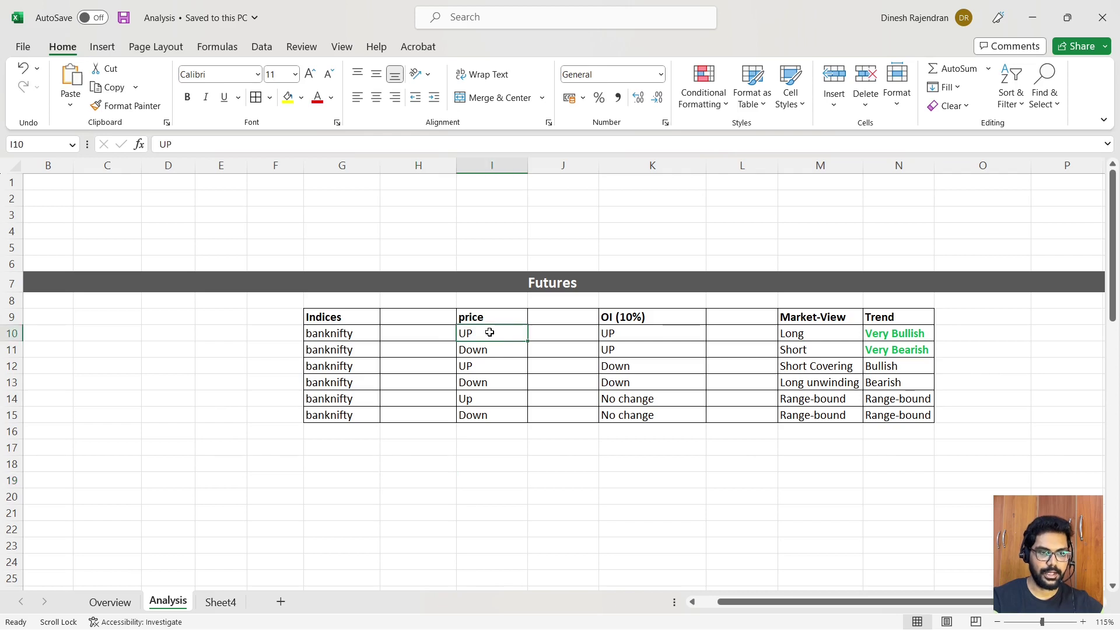
left_click(634, 337)
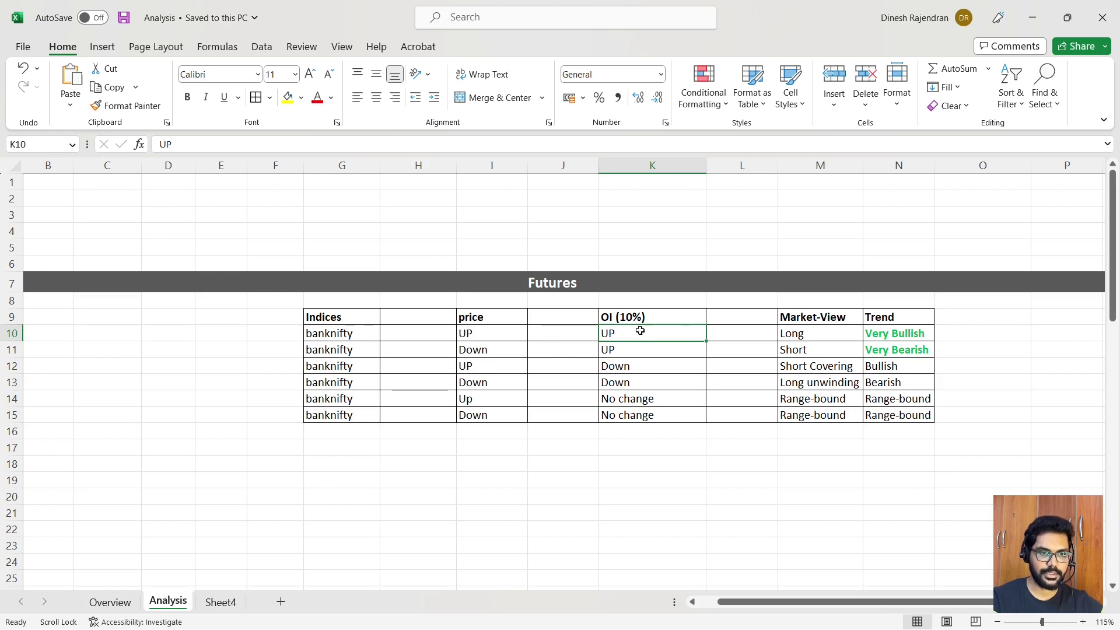
left_click(817, 332)
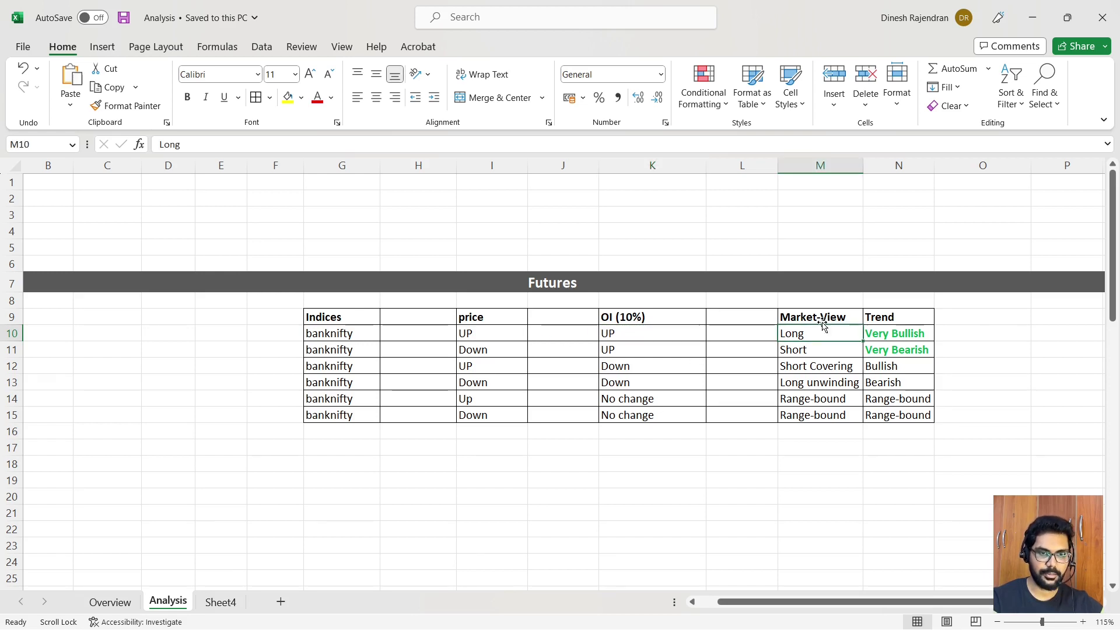
left_click(885, 335)
left_click(343, 350)
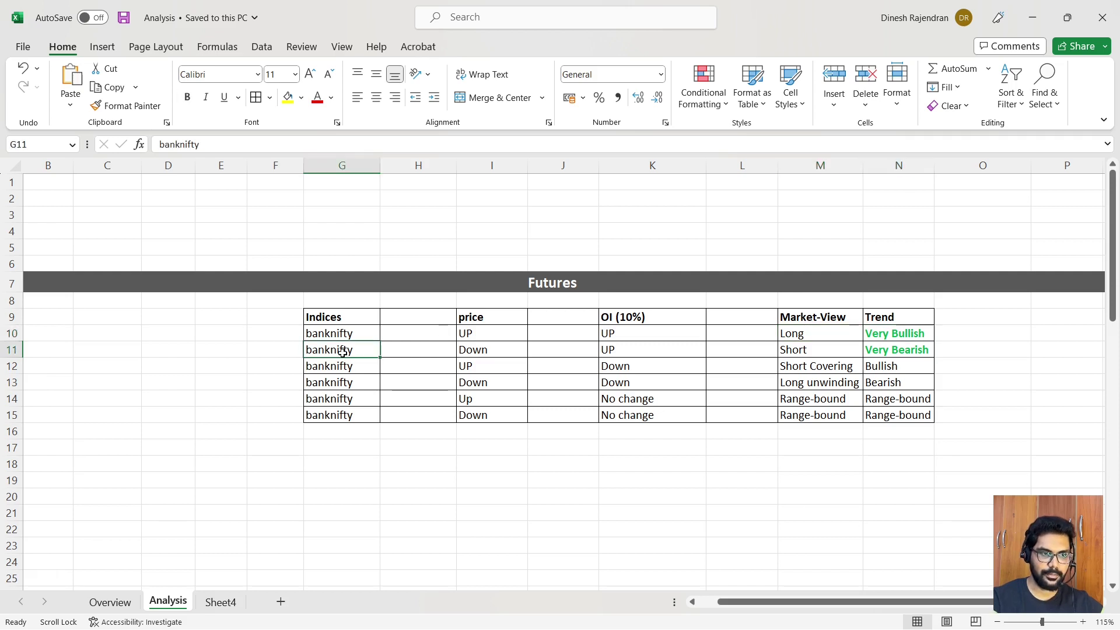
left_click(503, 348)
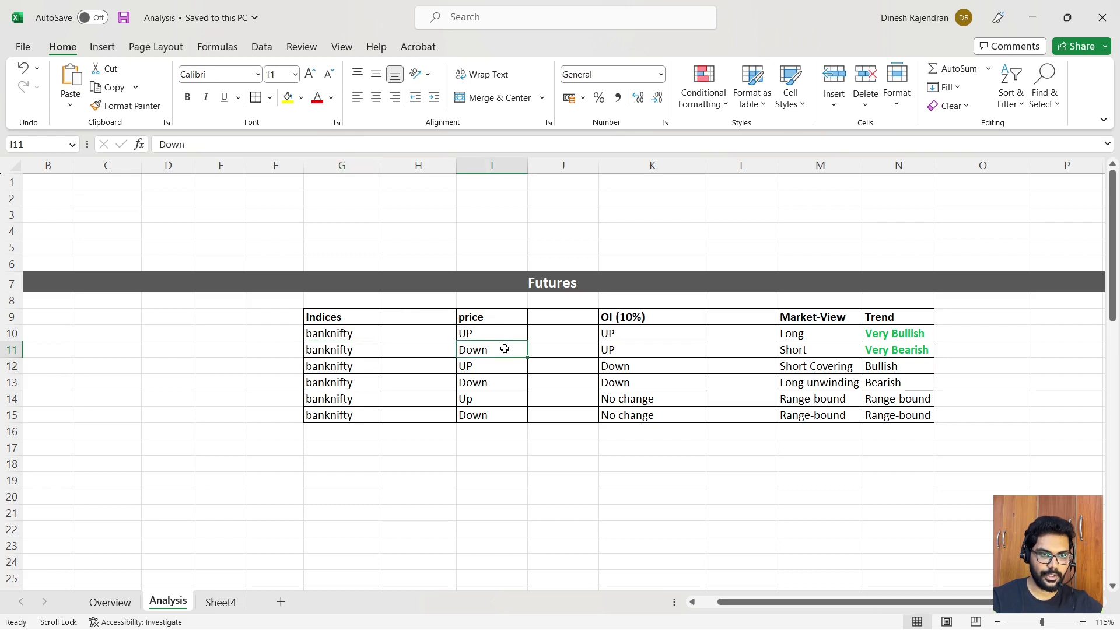
left_click(629, 351)
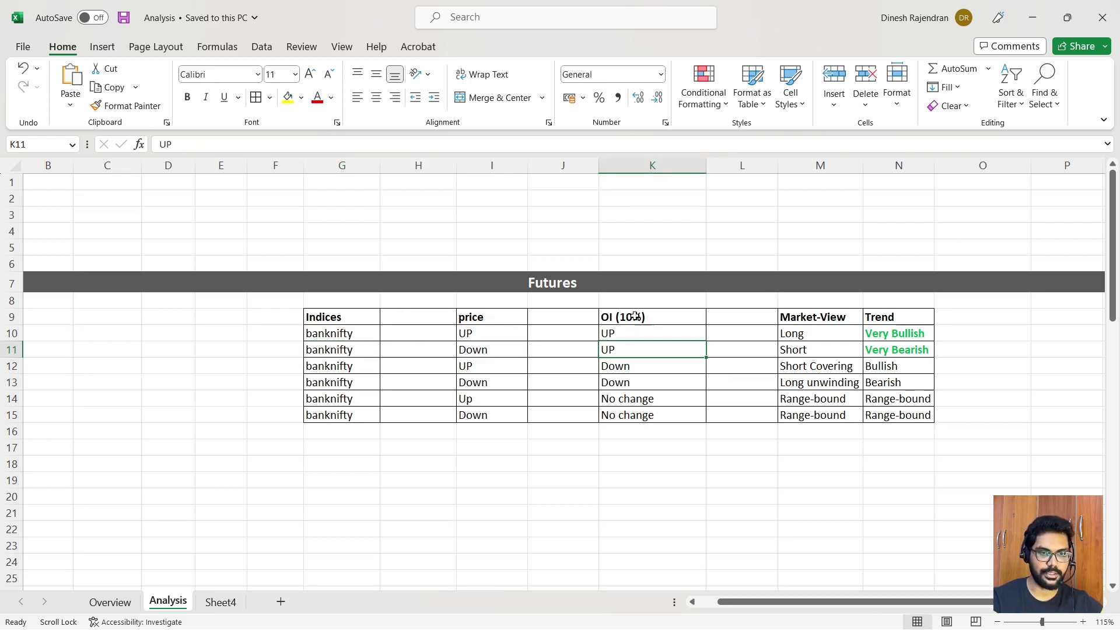
left_click(820, 352)
left_click(894, 351)
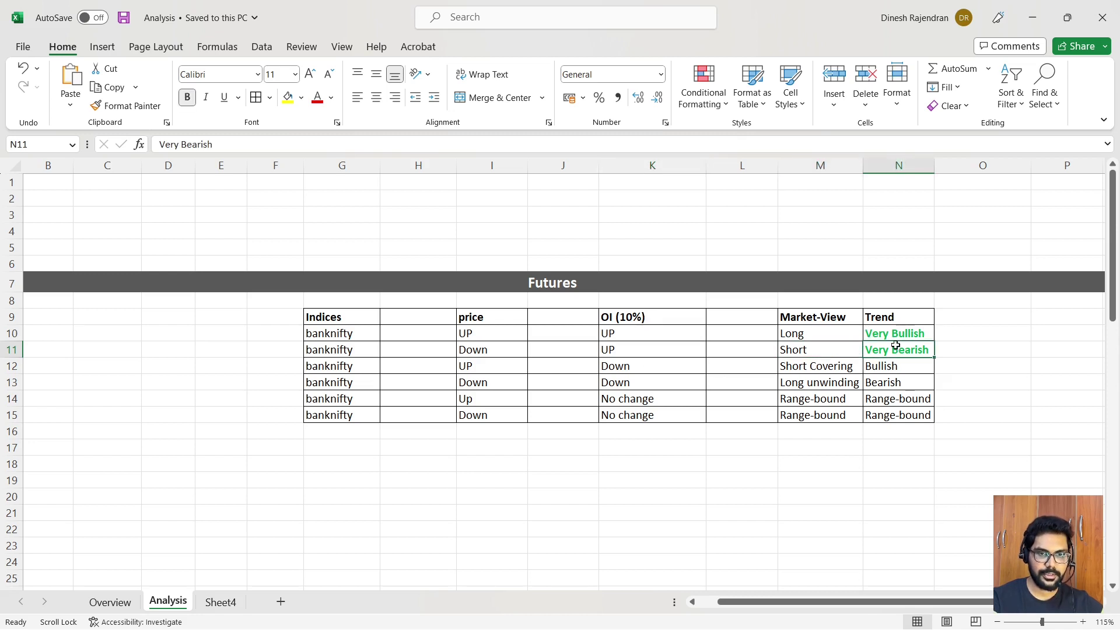
left_click(345, 368)
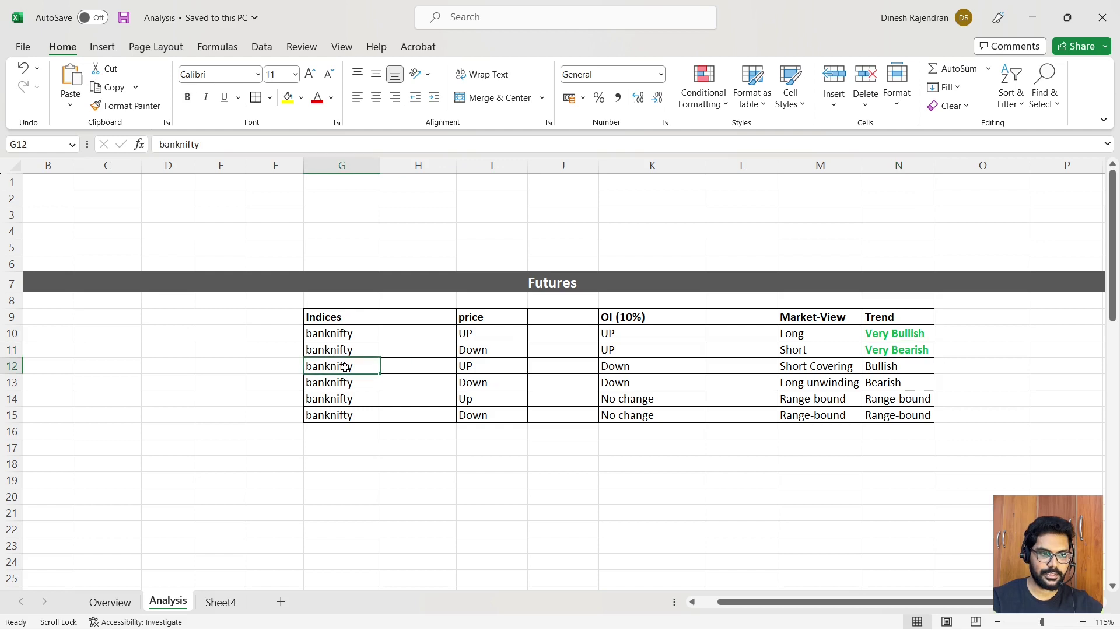
left_click(495, 367)
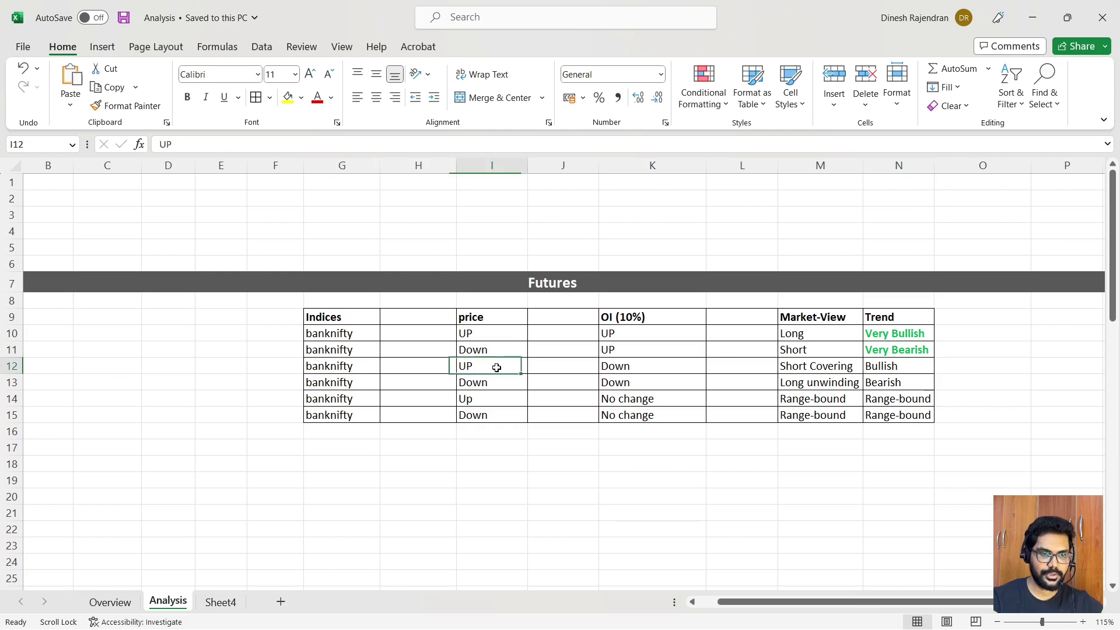
left_click(615, 371)
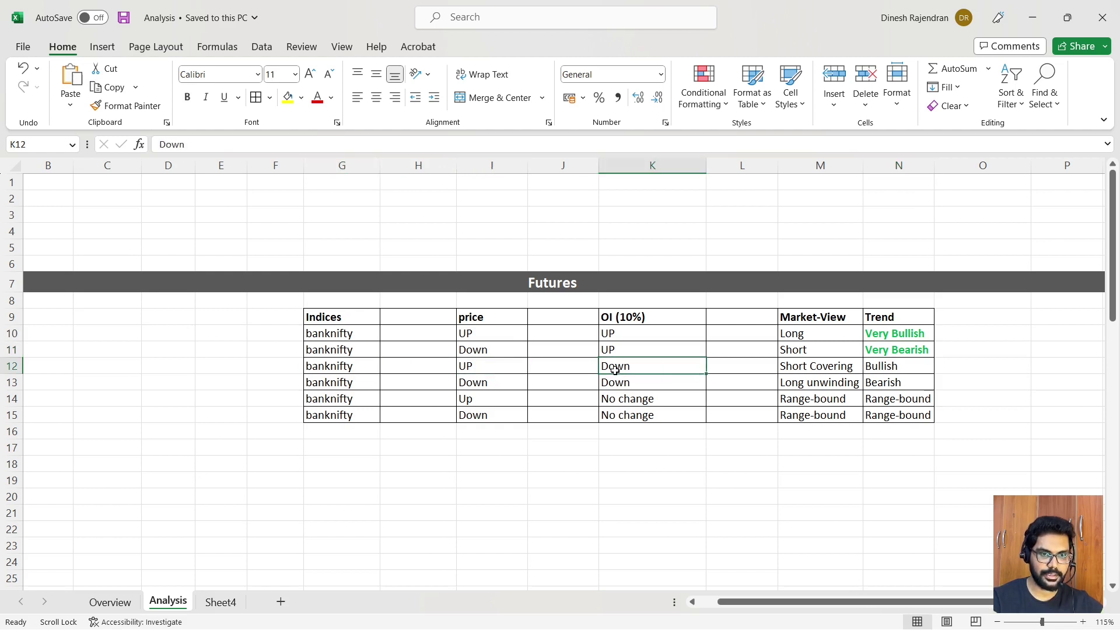
left_click(807, 370)
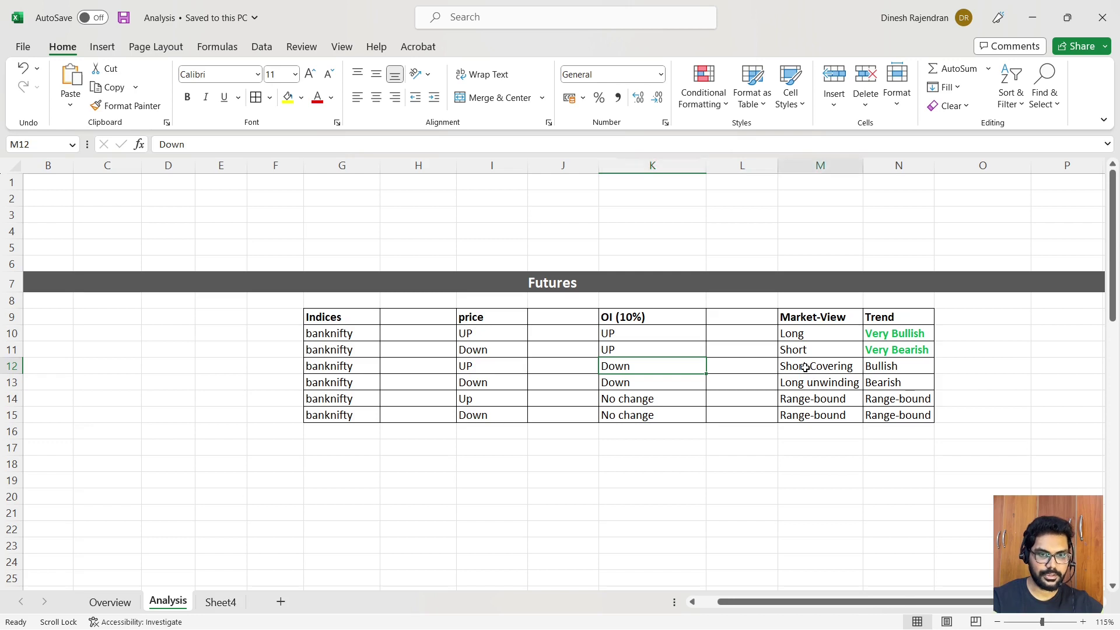
left_click(891, 368)
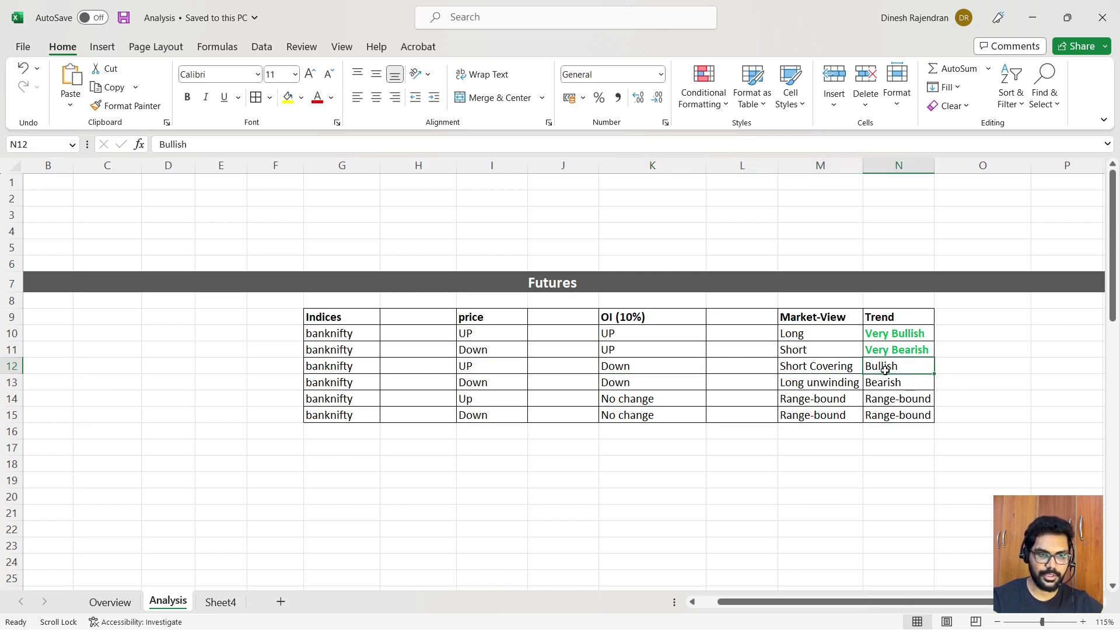
left_click(493, 382)
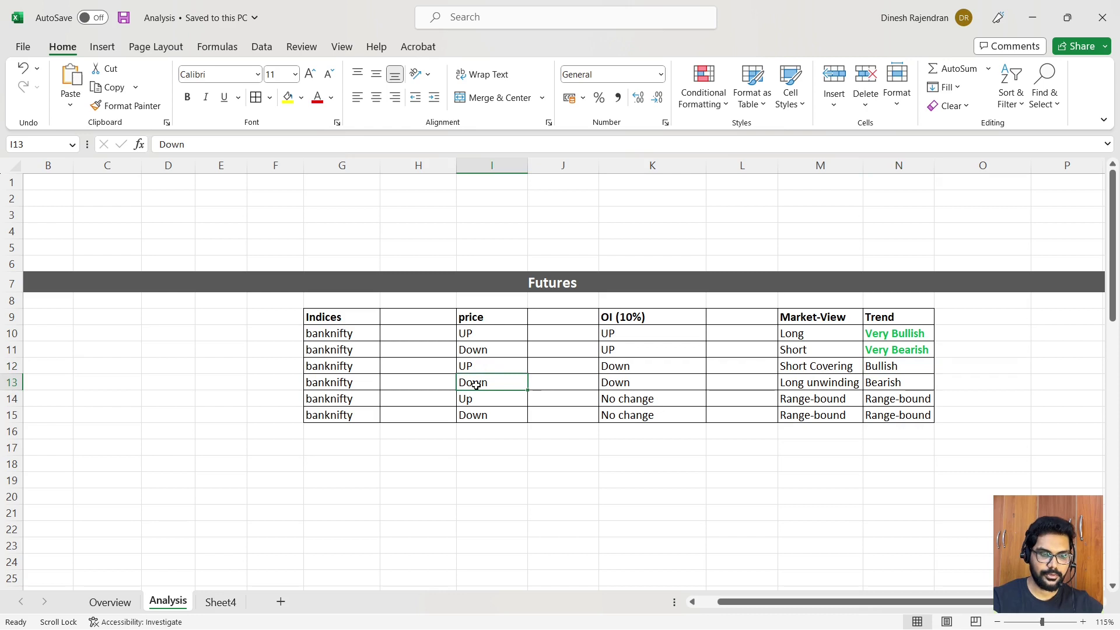
left_click(645, 380)
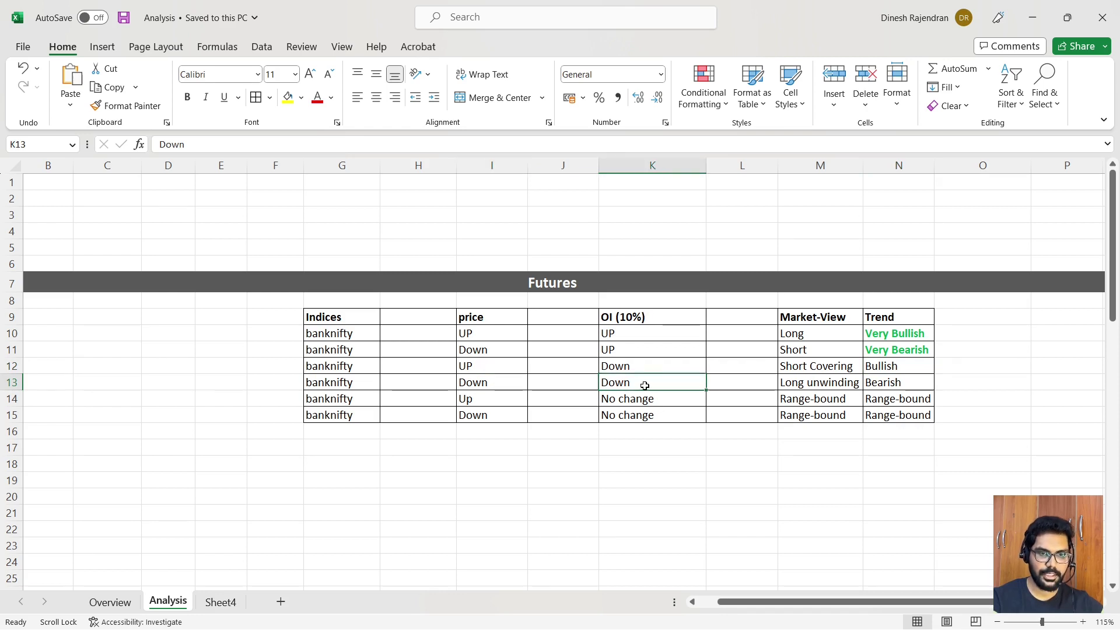
left_click(804, 383)
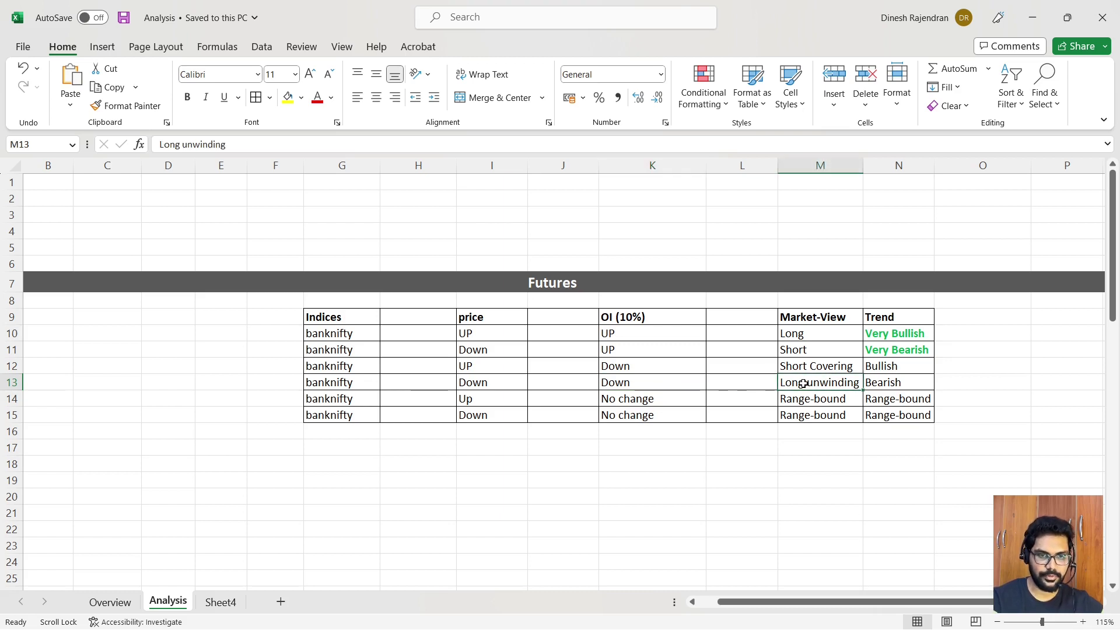
left_click(884, 385)
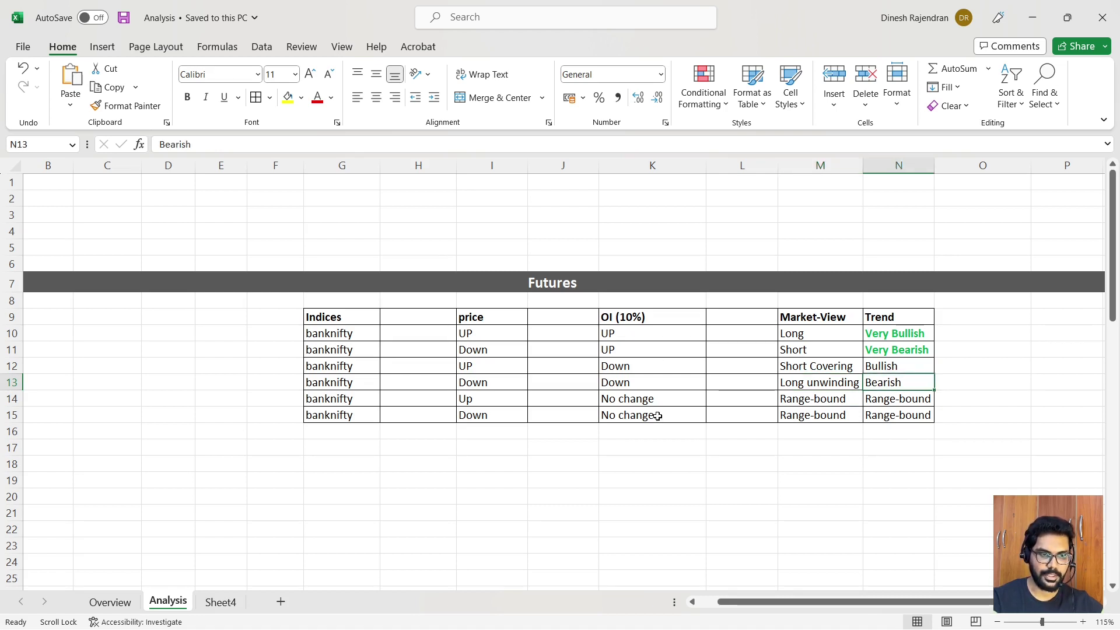
left_click(495, 401)
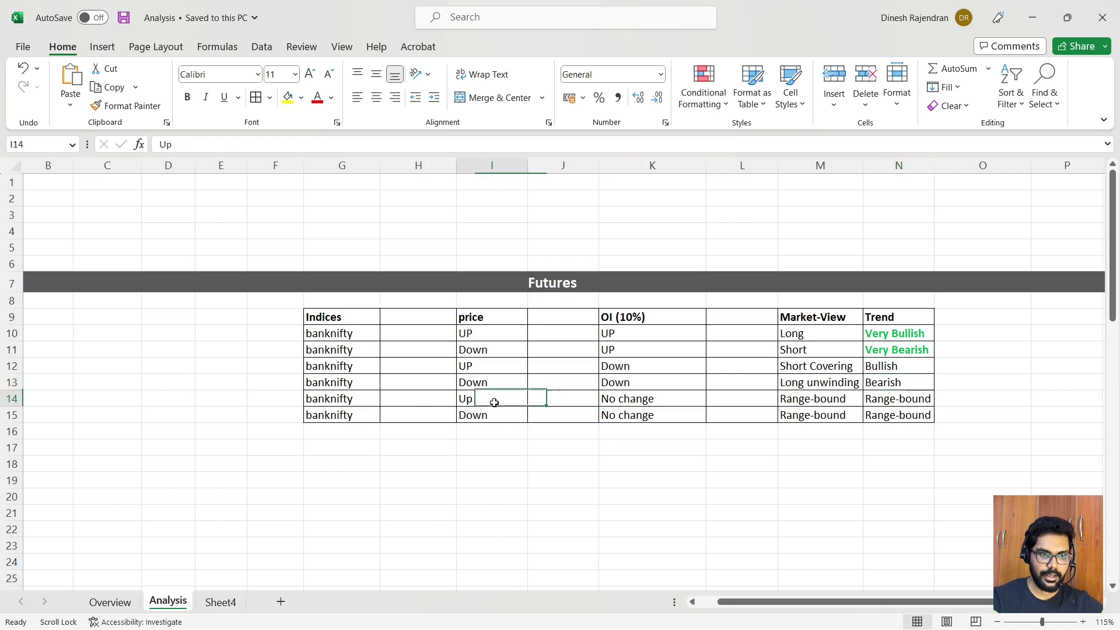
left_click(663, 400)
left_click(648, 416)
left_click(483, 401)
left_click(652, 410)
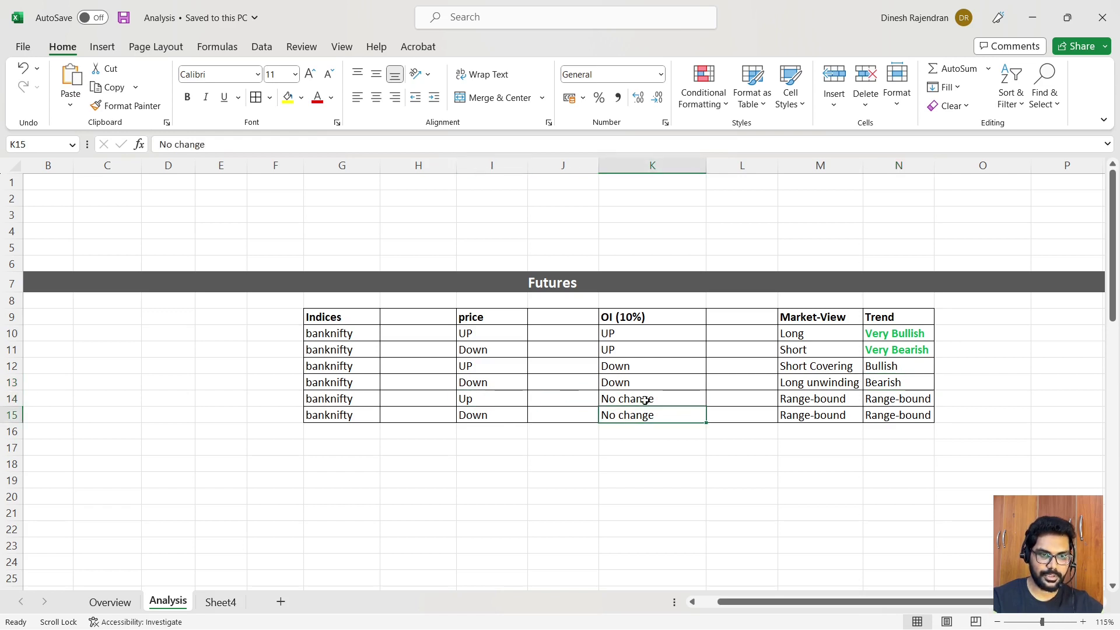
left_click(646, 401)
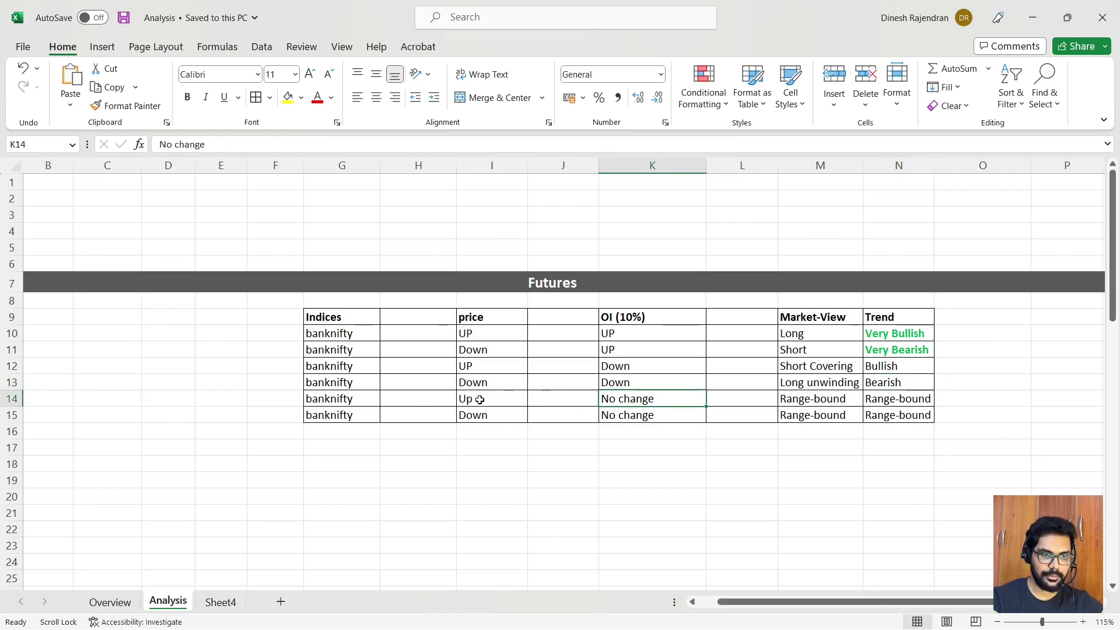
left_click(480, 399)
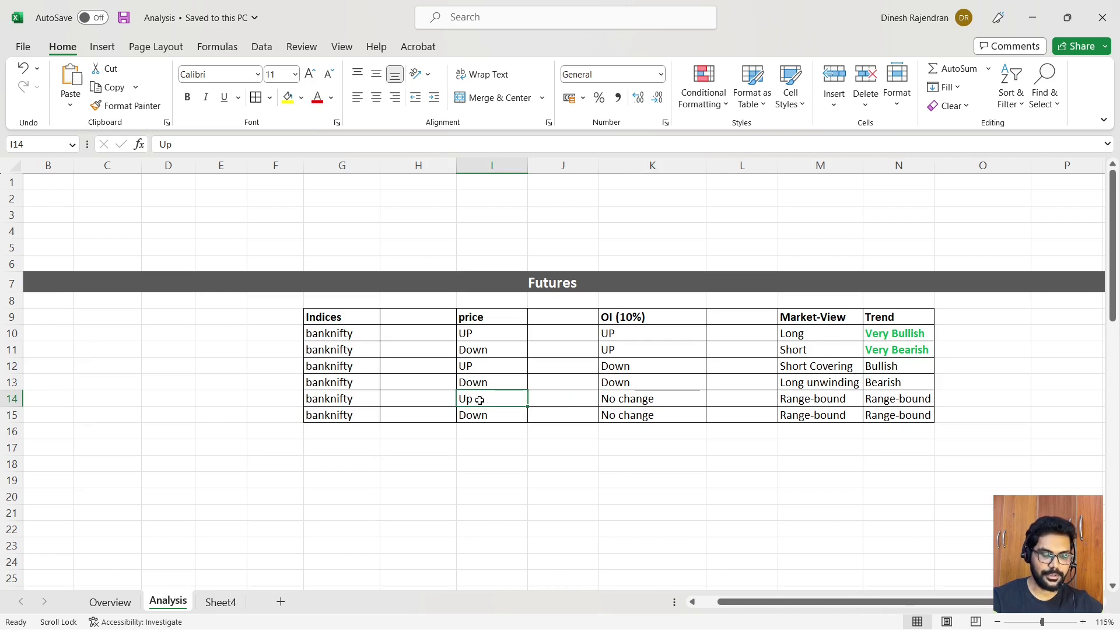
left_click(628, 400)
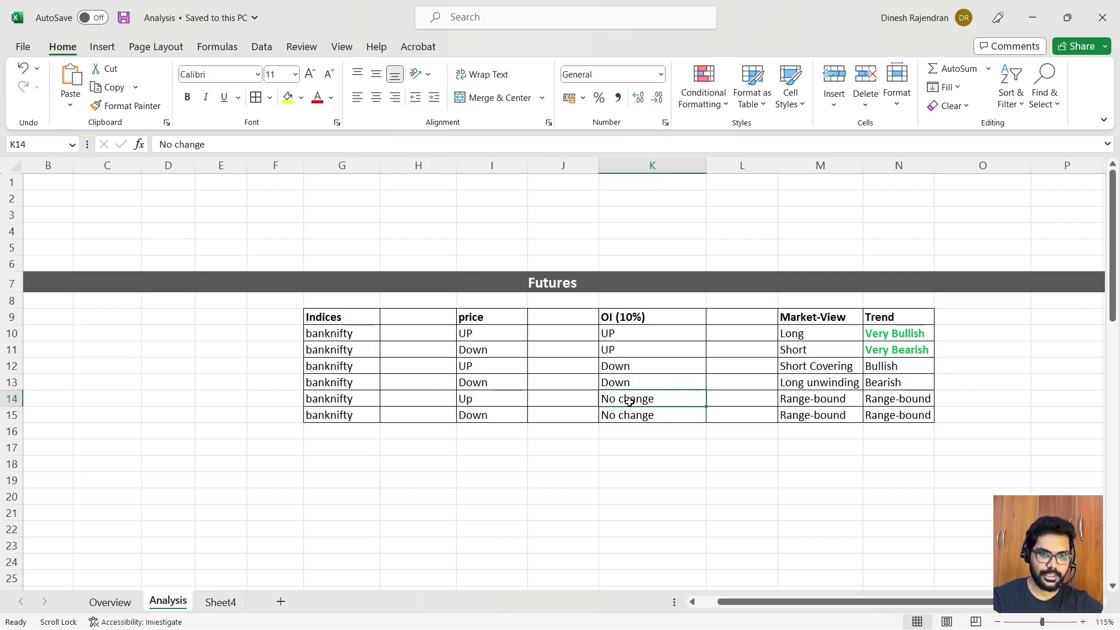
left_click(844, 413)
left_click(478, 413)
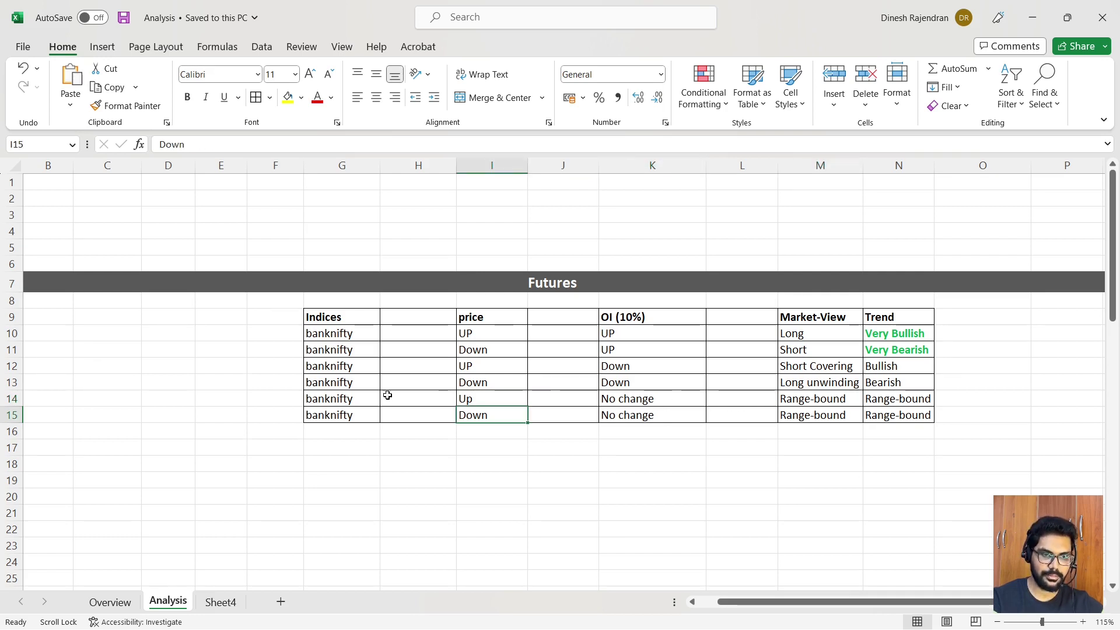
left_click(665, 417)
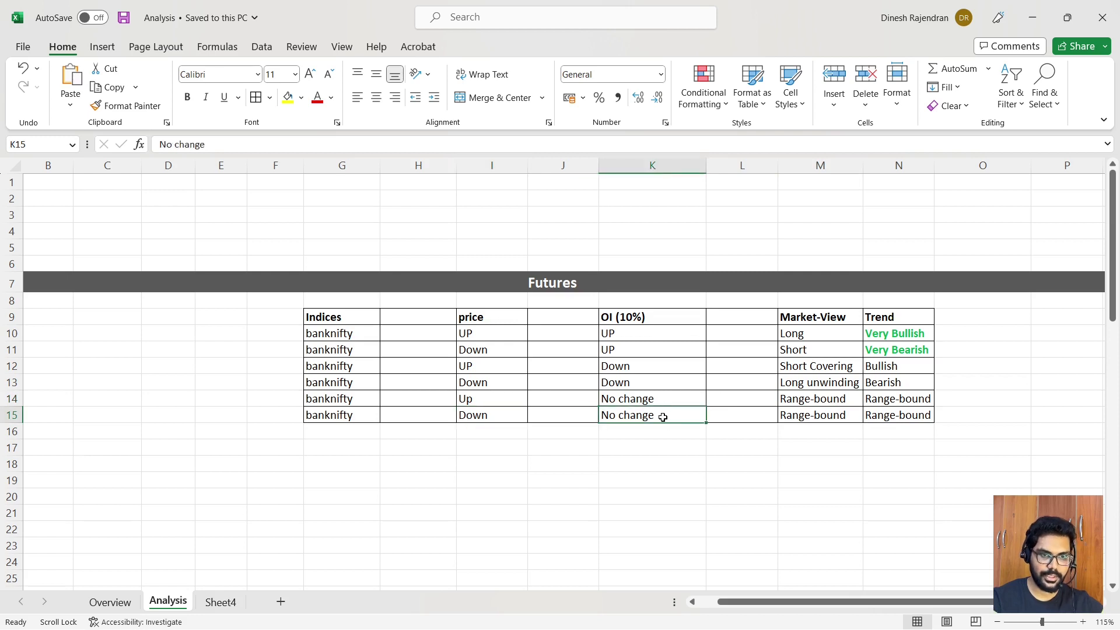
left_click(834, 418)
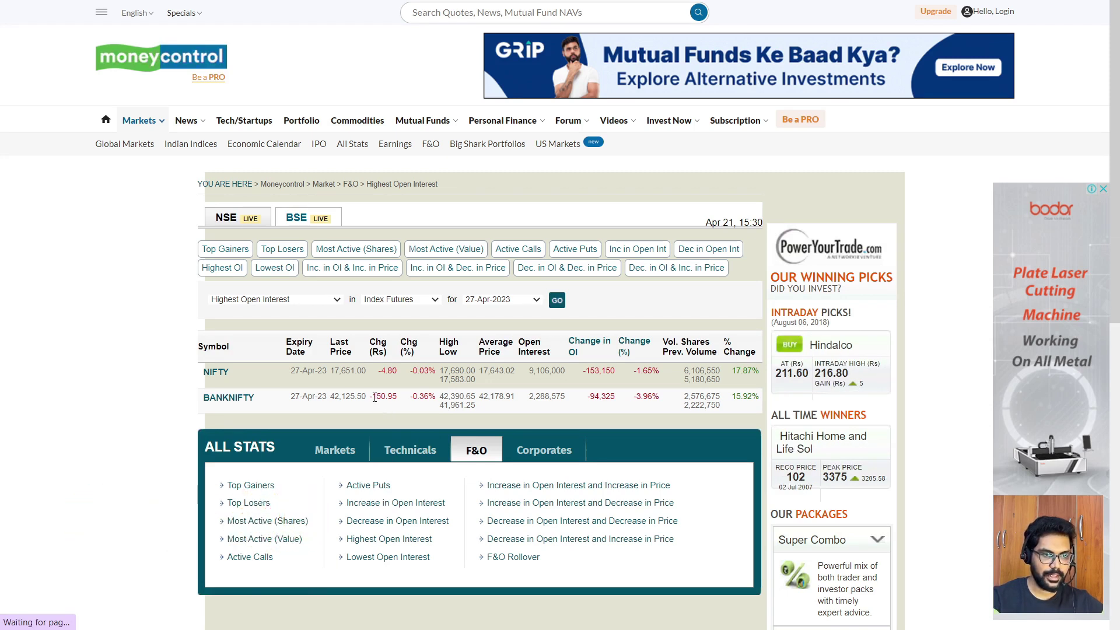
- Highlight the April BANKNIFTY future's -150.95 price change and -3.96% open interest change
left_click_drag(371, 397, 392, 401)
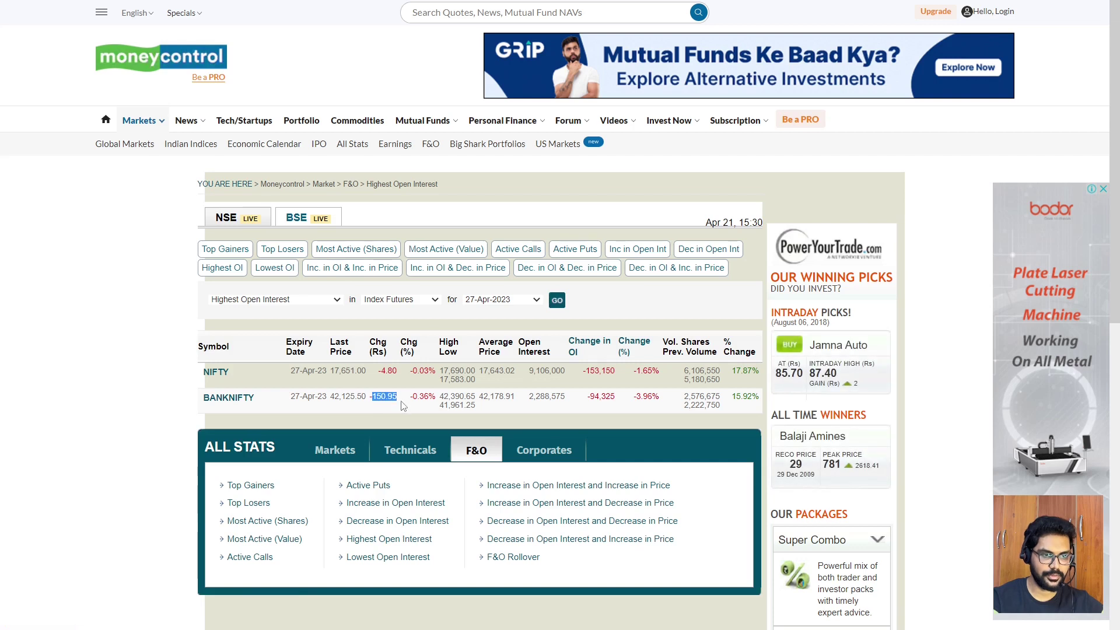
left_click(403, 409)
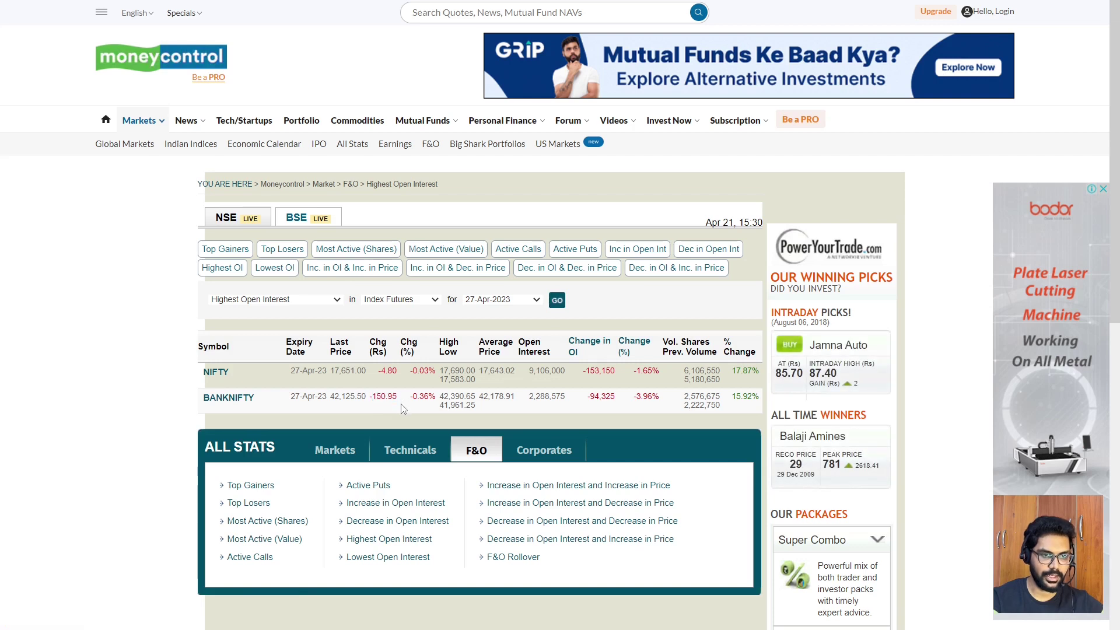
double_click(636, 397)
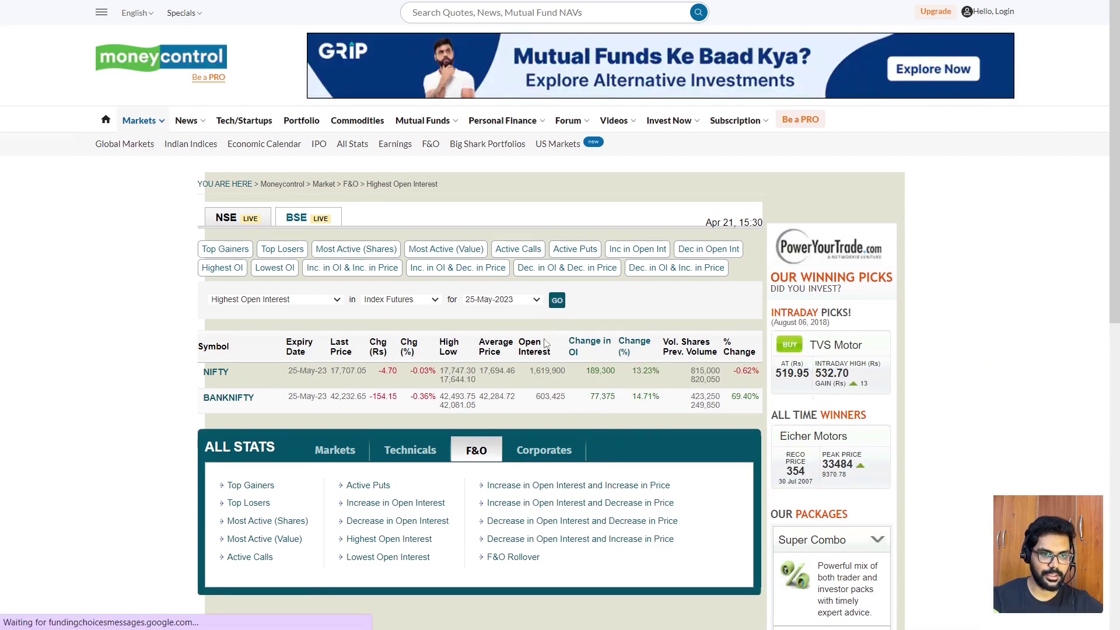
- Load the index futures open interest table for the 25-May-2023 expiry
left_click(538, 301)
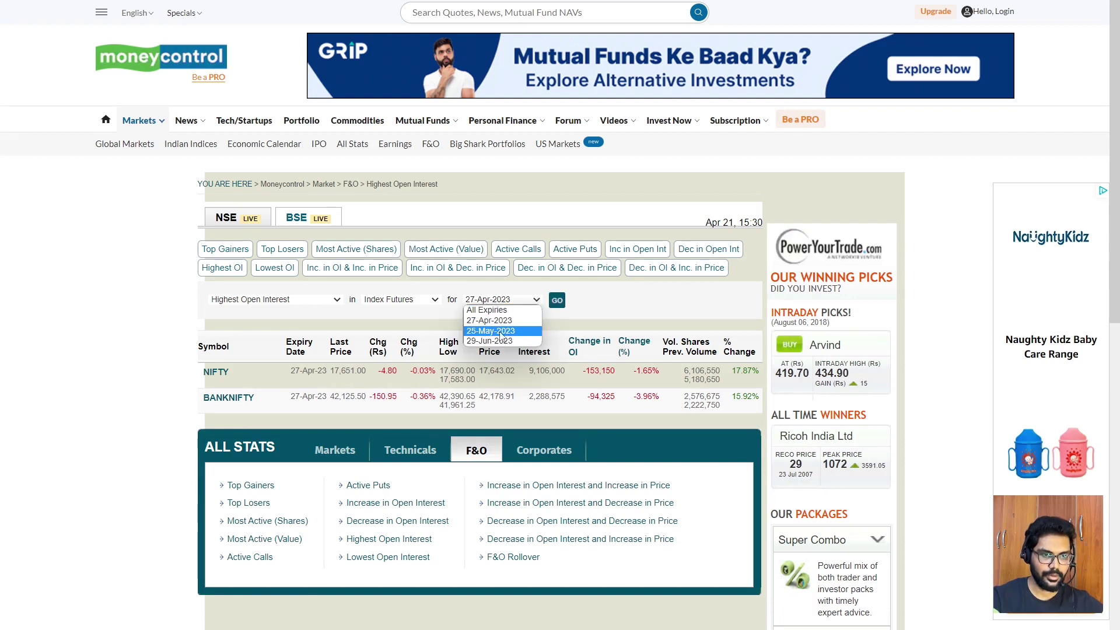
left_click(500, 331)
left_click(557, 300)
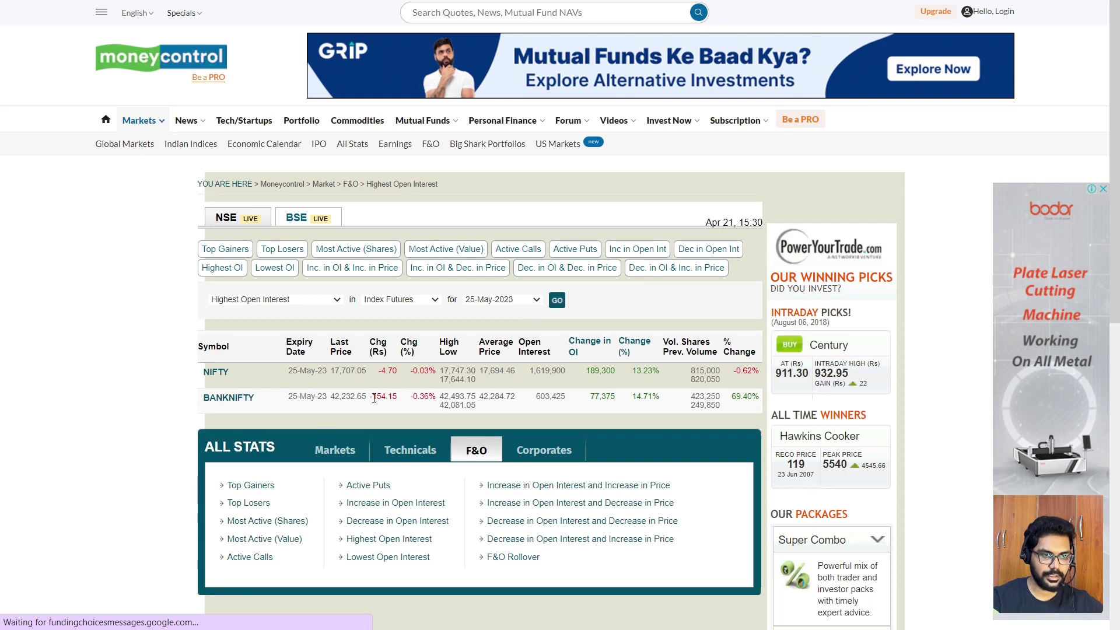
- Highlight BANKNIFTY's -154.15 price change and 14.71% open interest change, then return to Excel
left_click_drag(385, 399, 396, 399)
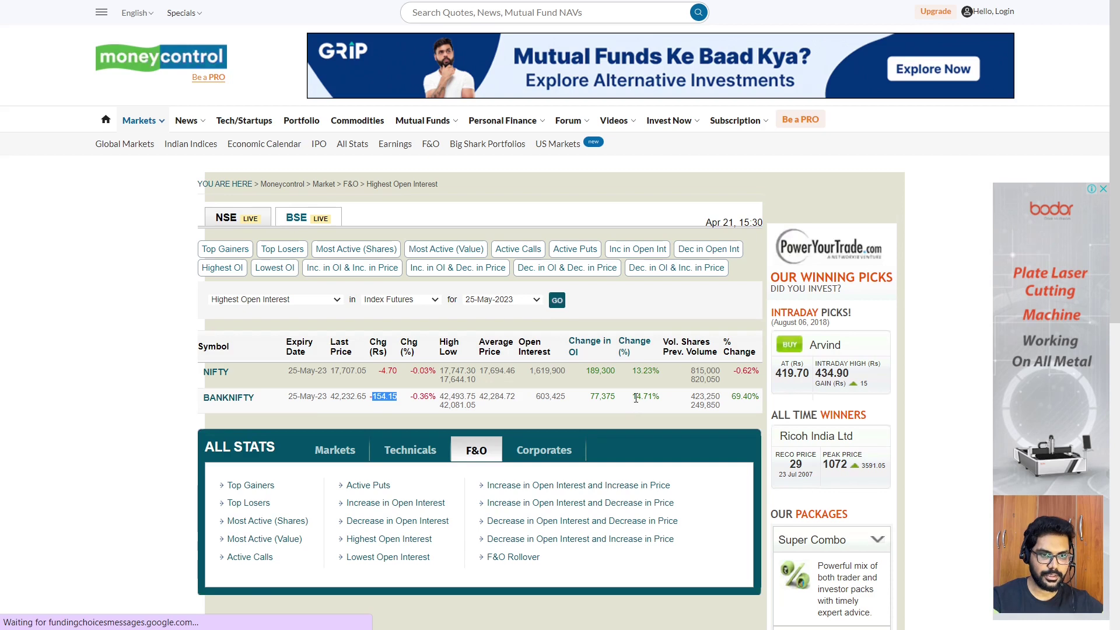
left_click_drag(632, 400, 662, 407)
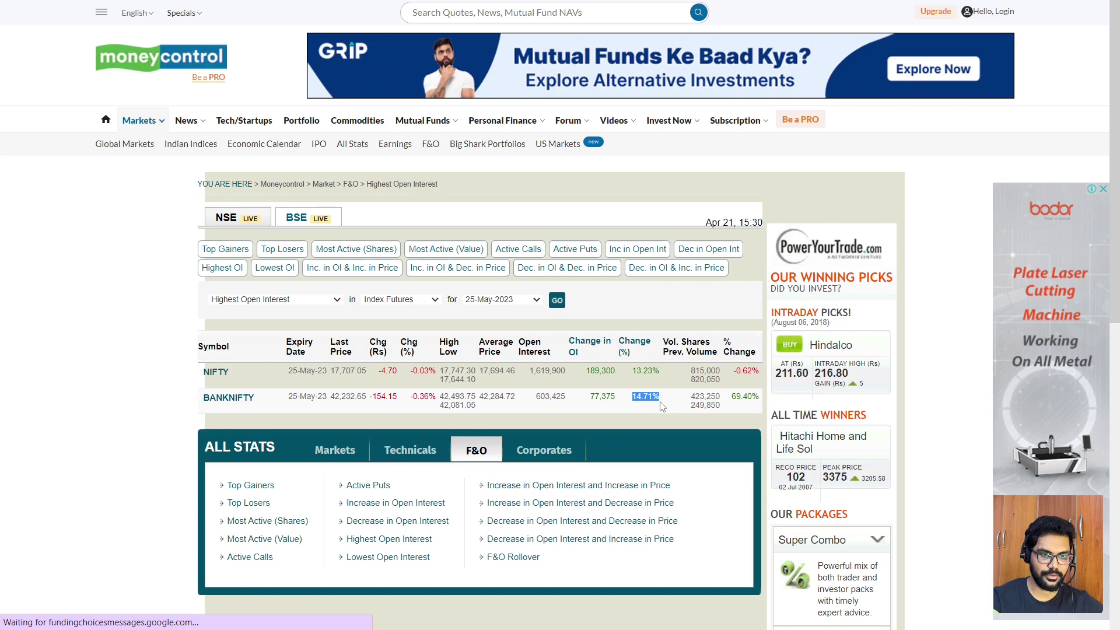
left_click(630, 403)
left_click_drag(632, 400, 653, 401)
left_click(630, 403)
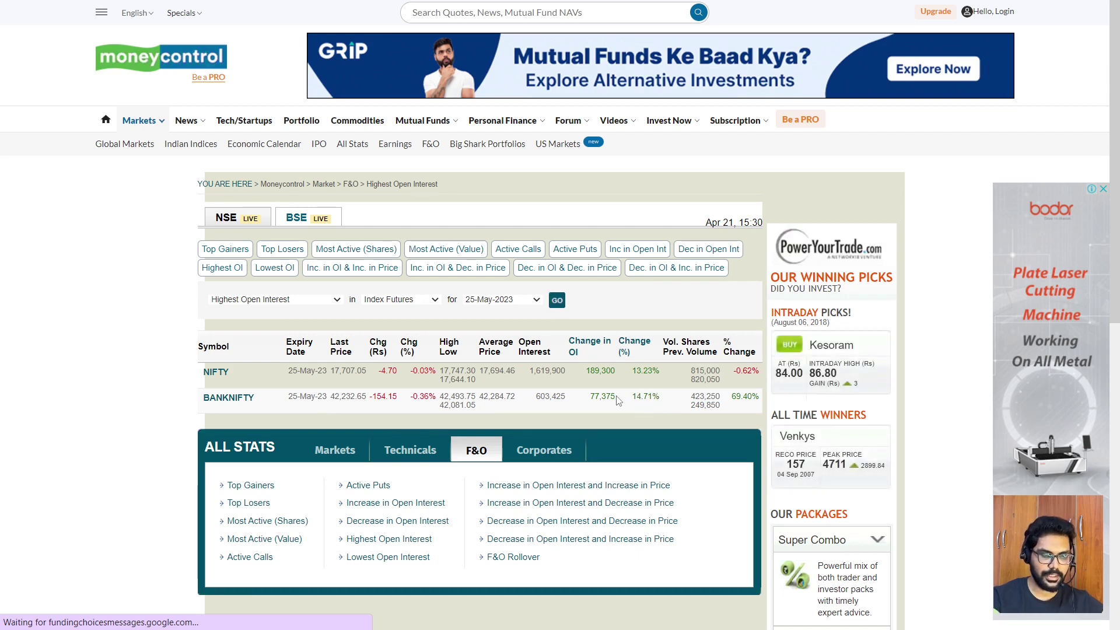
key("alt+Tab")
- Fill the Down price, UP OI and Very Bearish cells of row 11 yellow
left_click(481, 350)
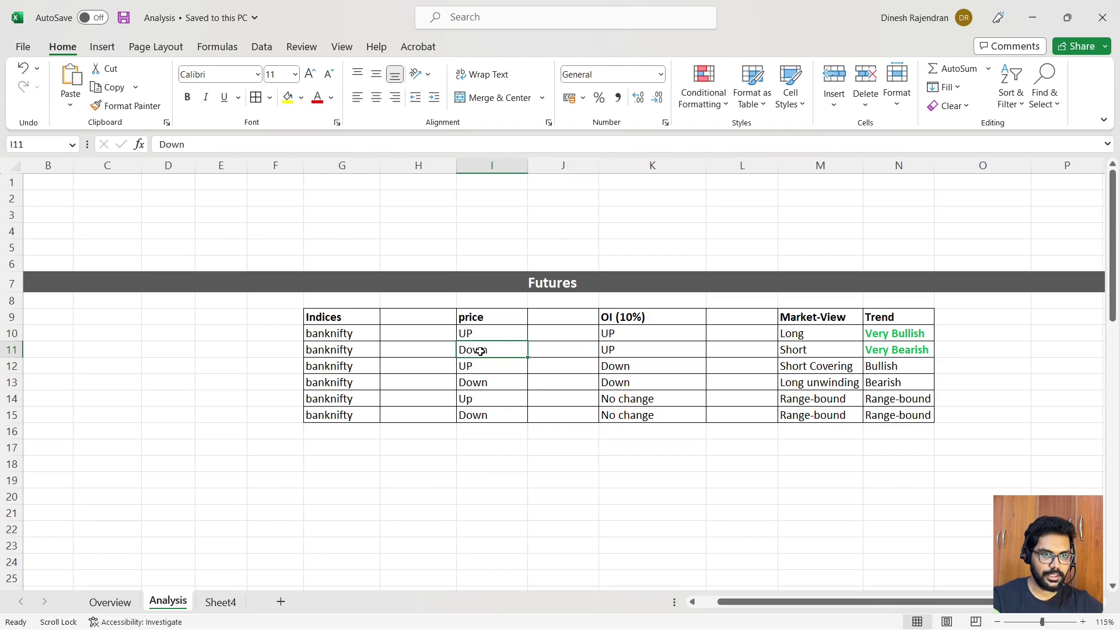
left_click(288, 97)
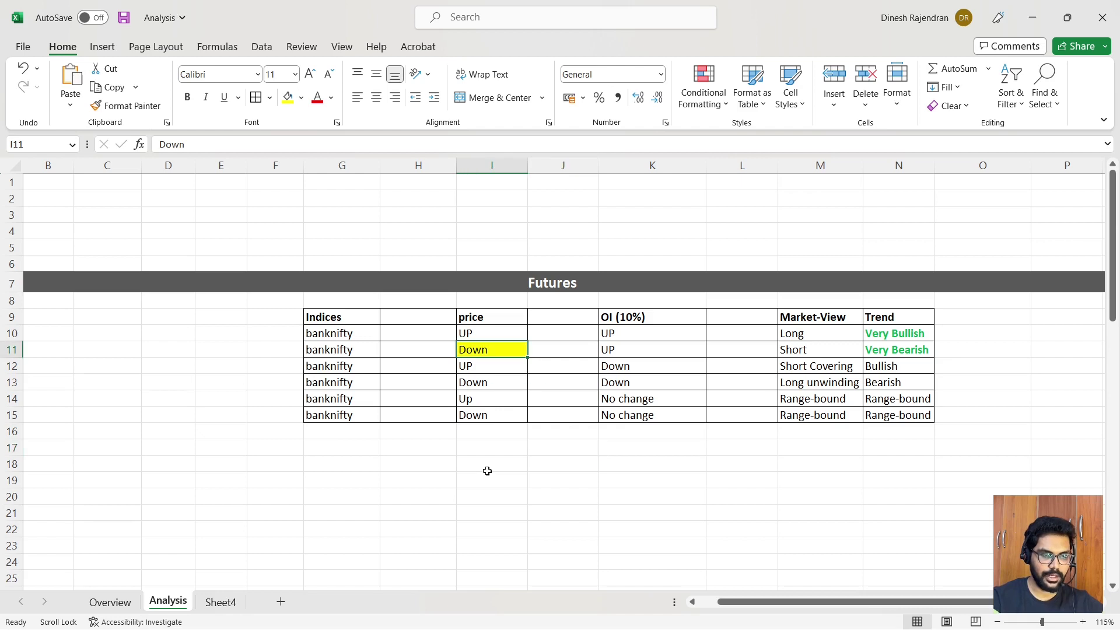
left_click(625, 349)
left_click(287, 97)
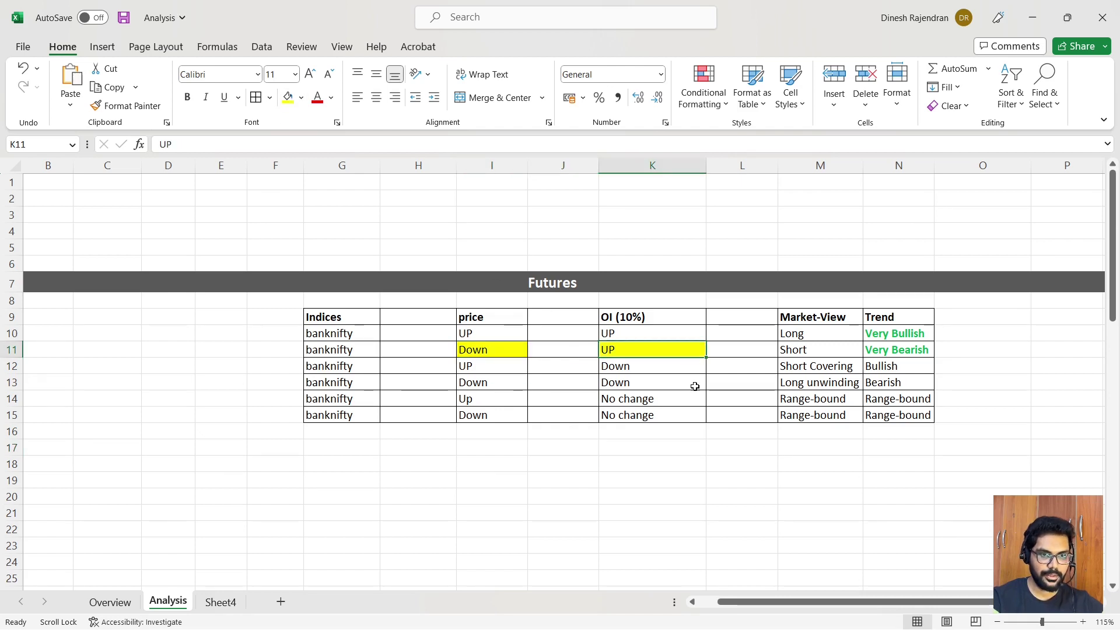
left_click(831, 350)
left_click(894, 351)
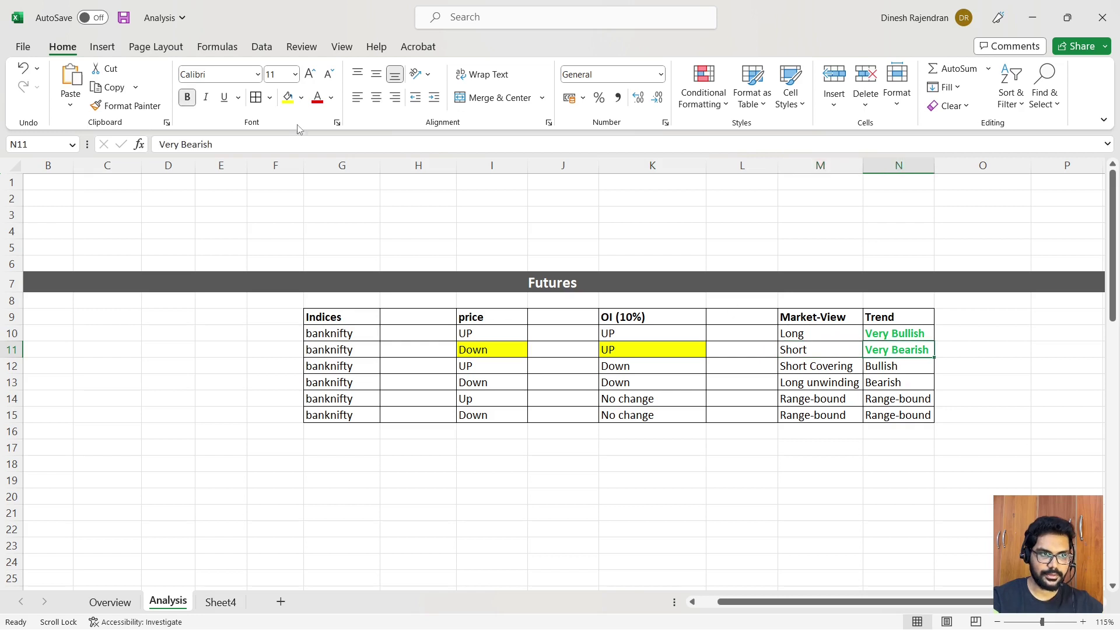
left_click(290, 103)
left_click(666, 496)
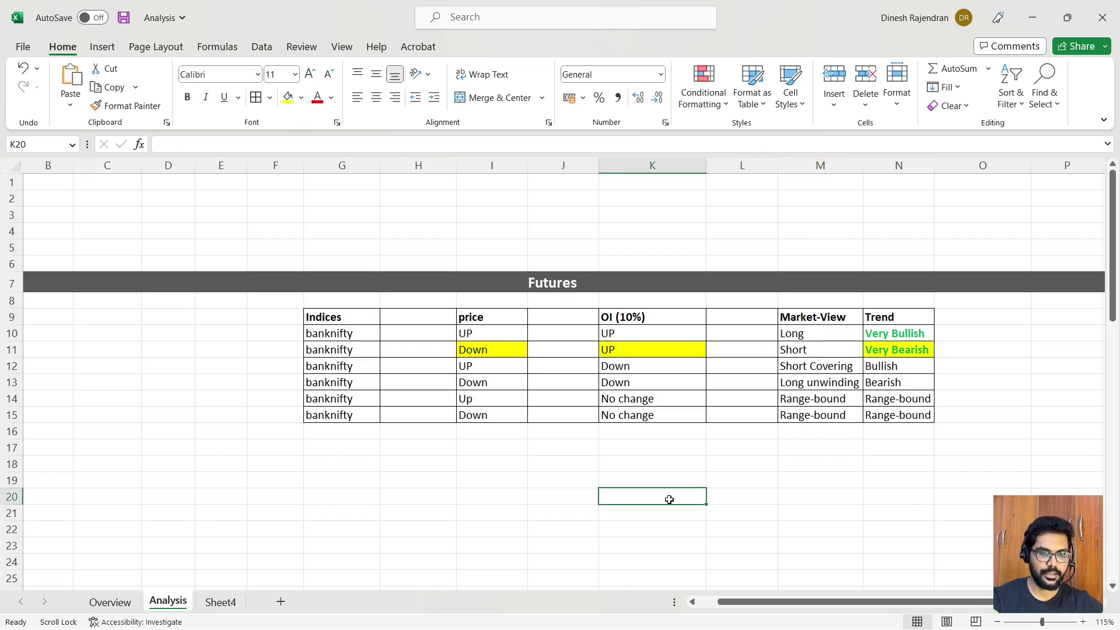
- Fill the whole banknifty row G11:N11 yellow
left_click_drag(317, 353, 889, 350)
left_click(288, 98)
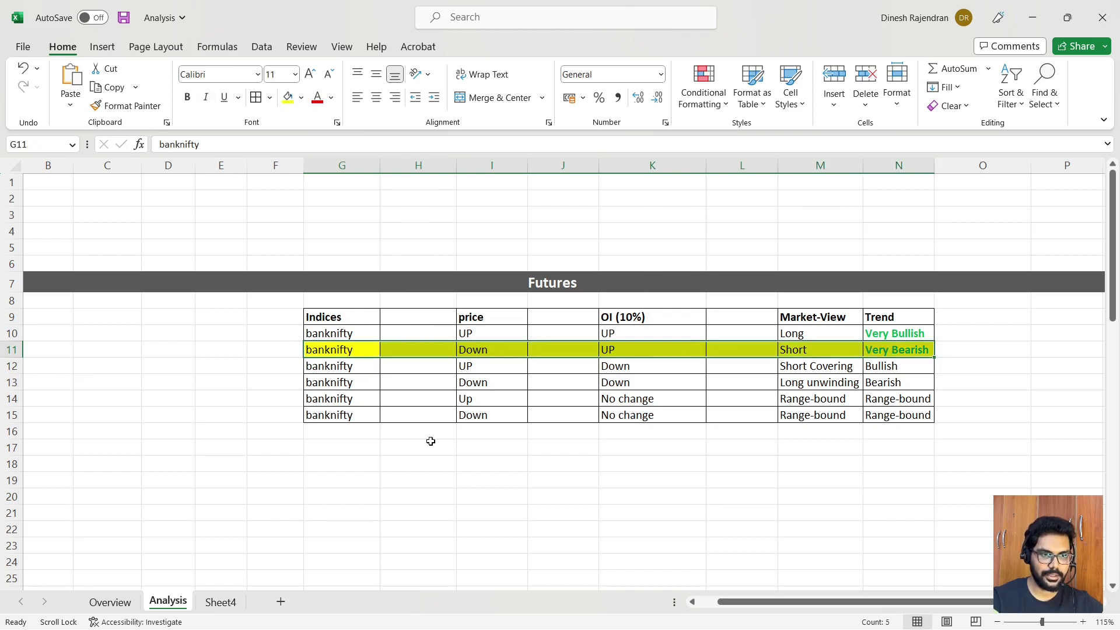
left_click(480, 518)
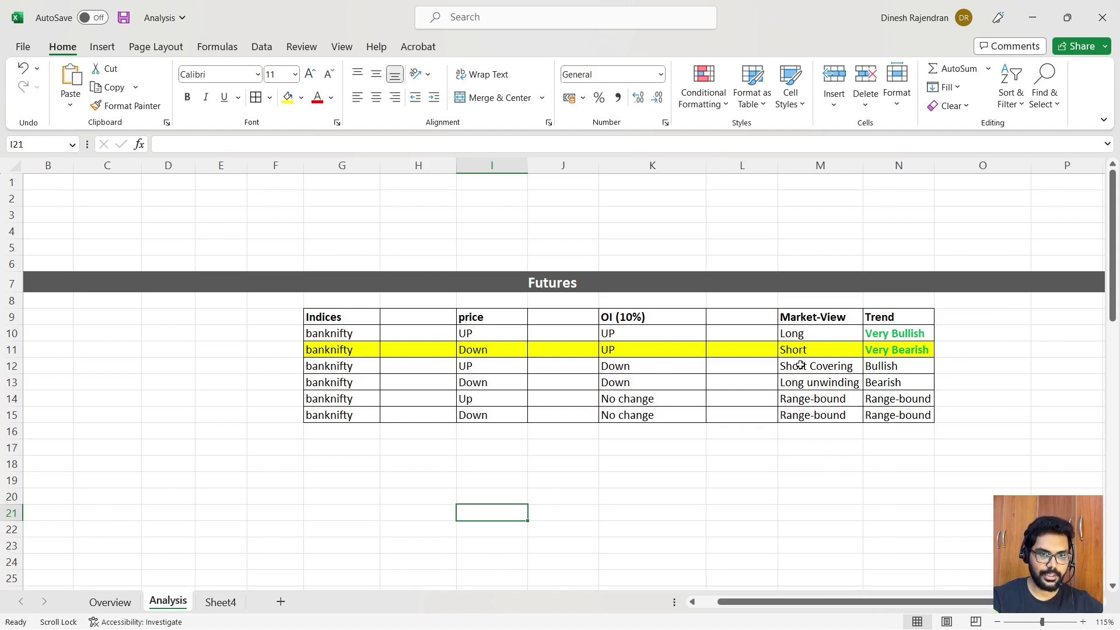
left_click(647, 509)
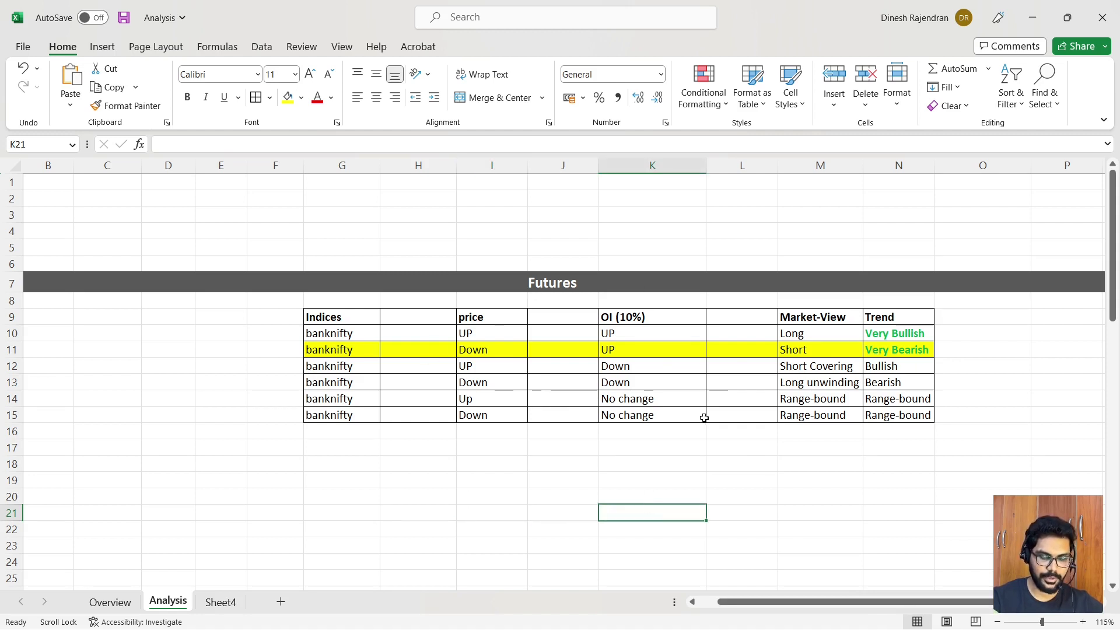
- Enter bearish as the Future market-view in Overview cell J8, then return to the Analysis sheet
left_click(110, 602)
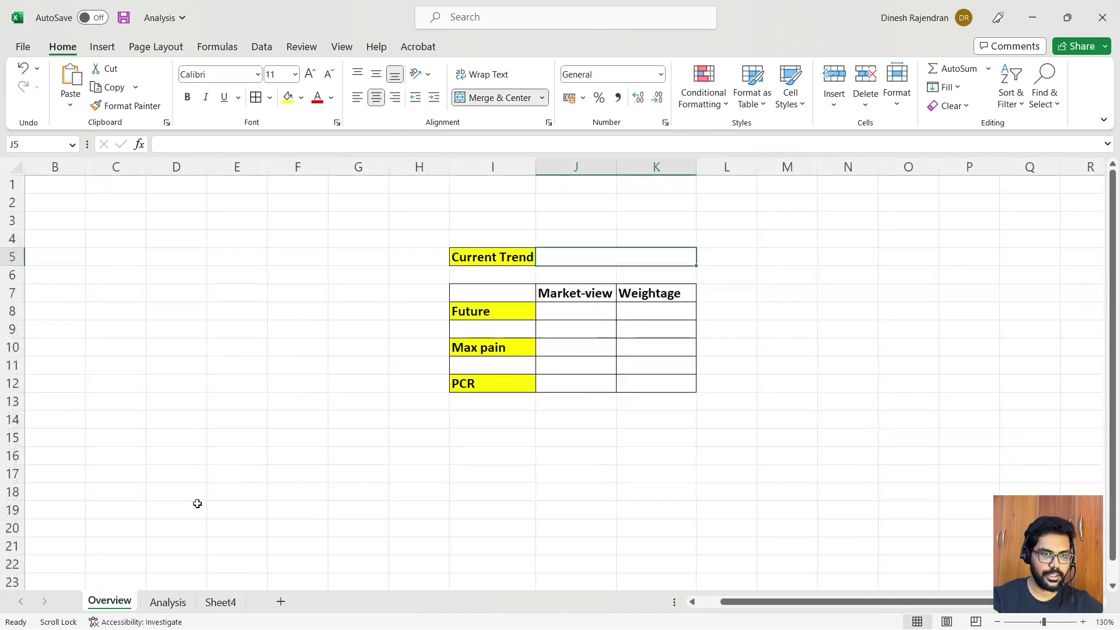
left_click(563, 313)
type("bearish")
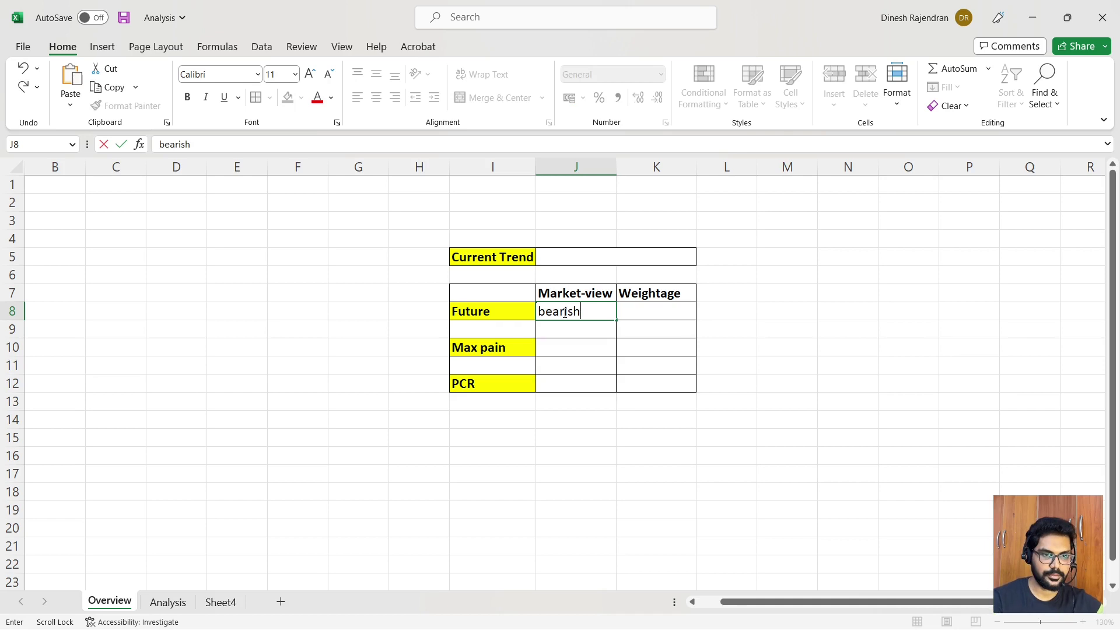
key("Return")
key("ctrl+Page_Down")
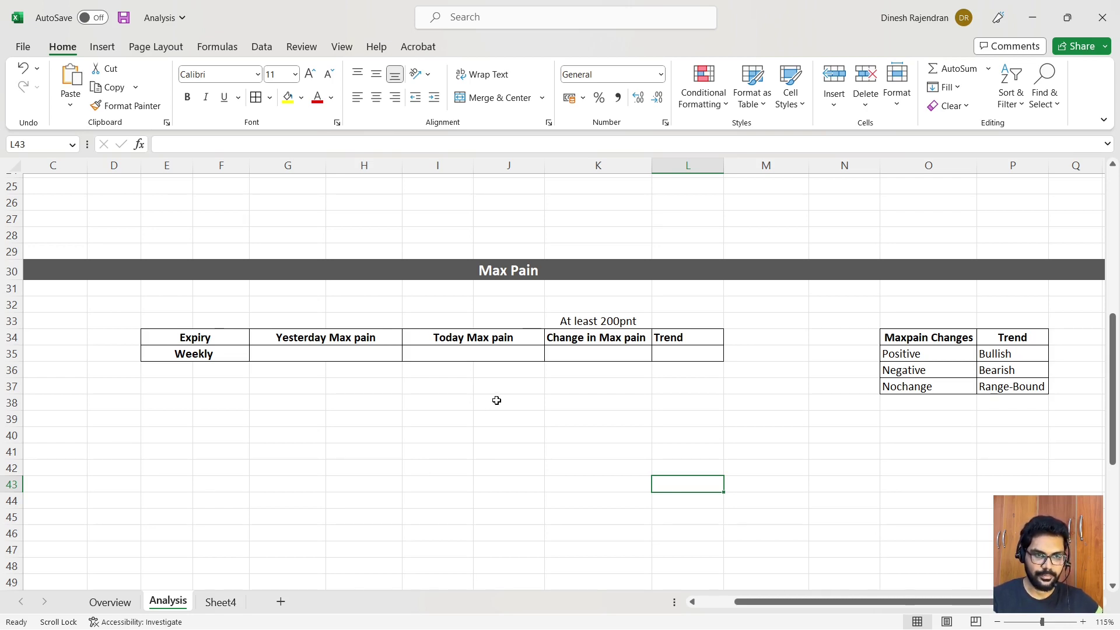
- Review the Yesterday, Today and Change in Max pain columns, the 'At least 200pnt' note and Trend cell L35
left_click(499, 304)
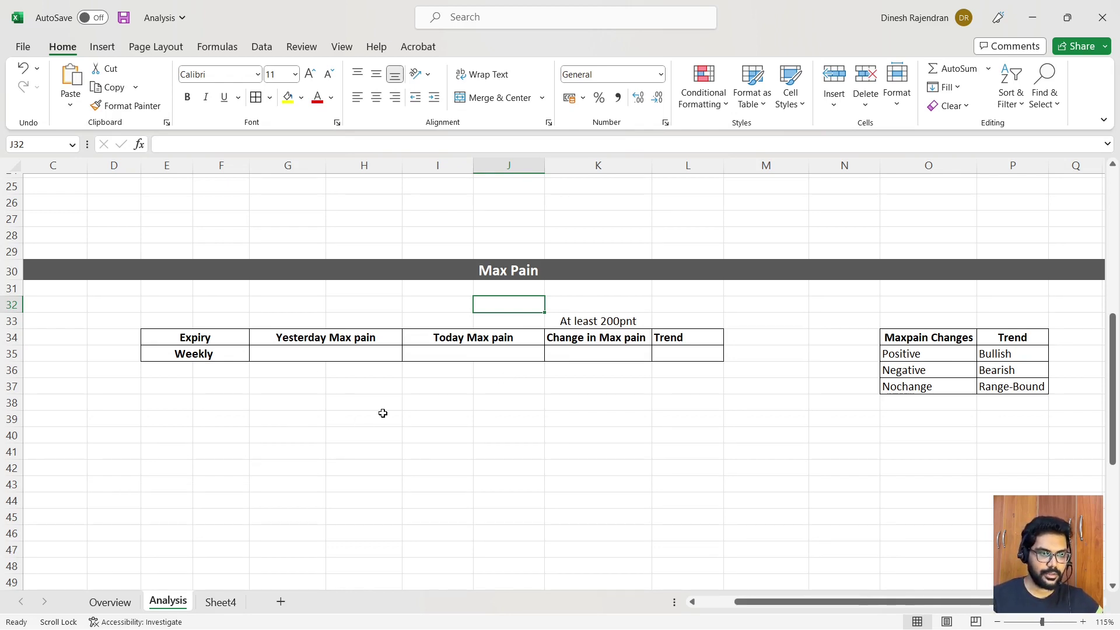
left_click(331, 338)
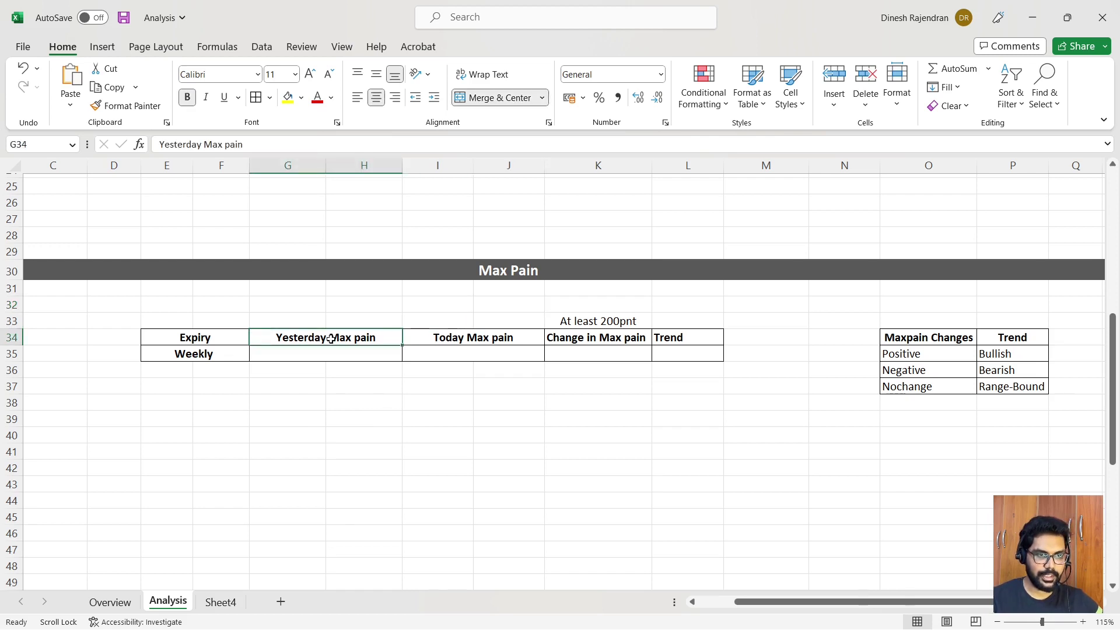
left_click(450, 341)
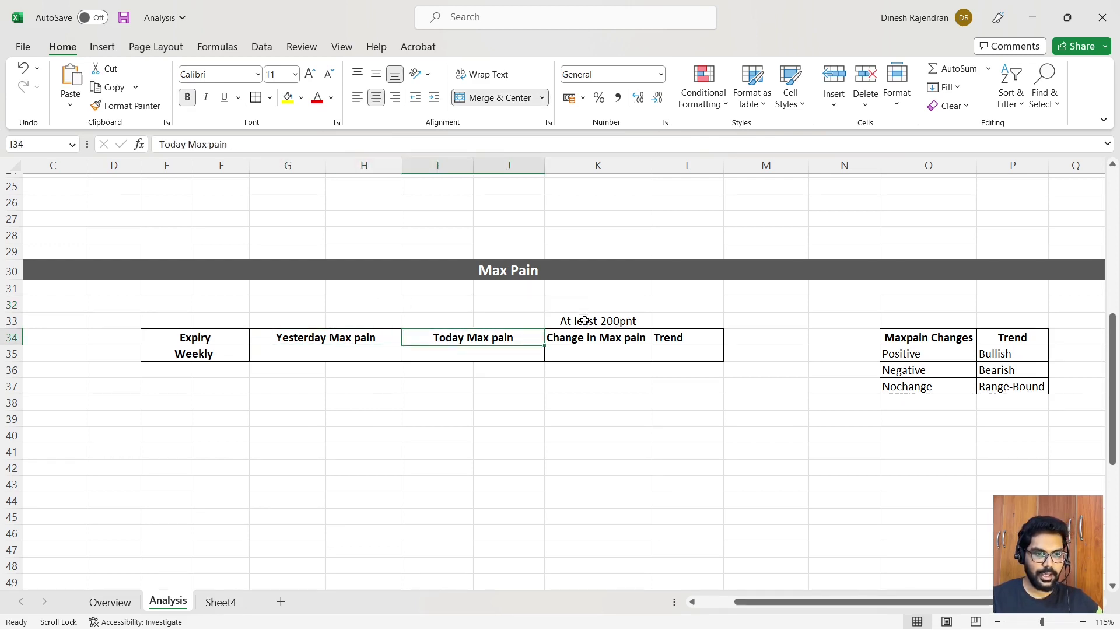
left_click(588, 339)
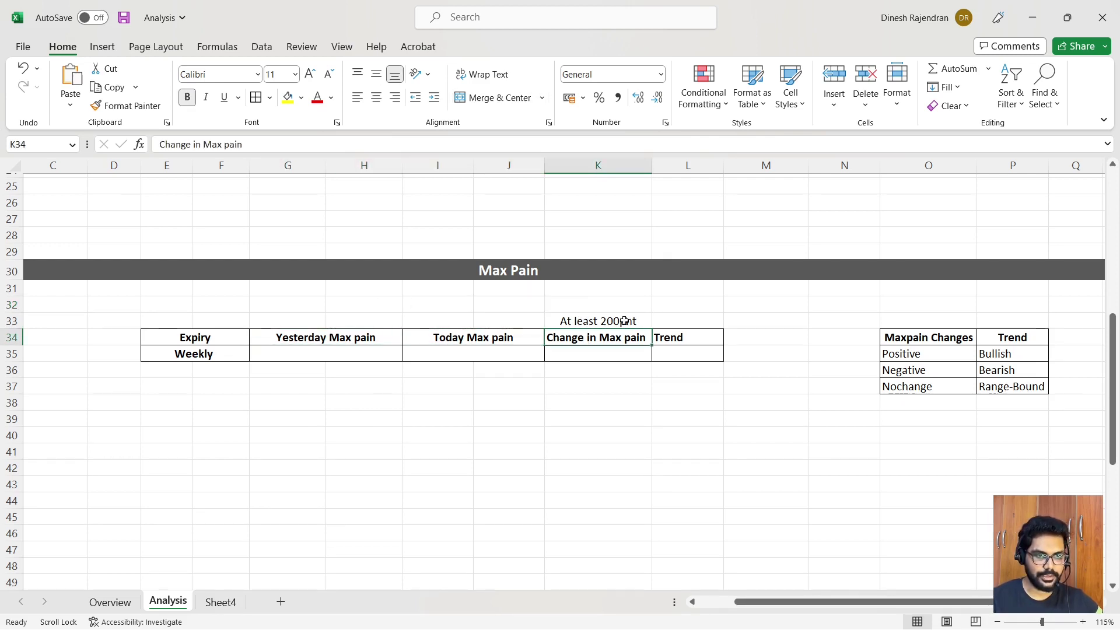
left_click(606, 324)
left_click(606, 337)
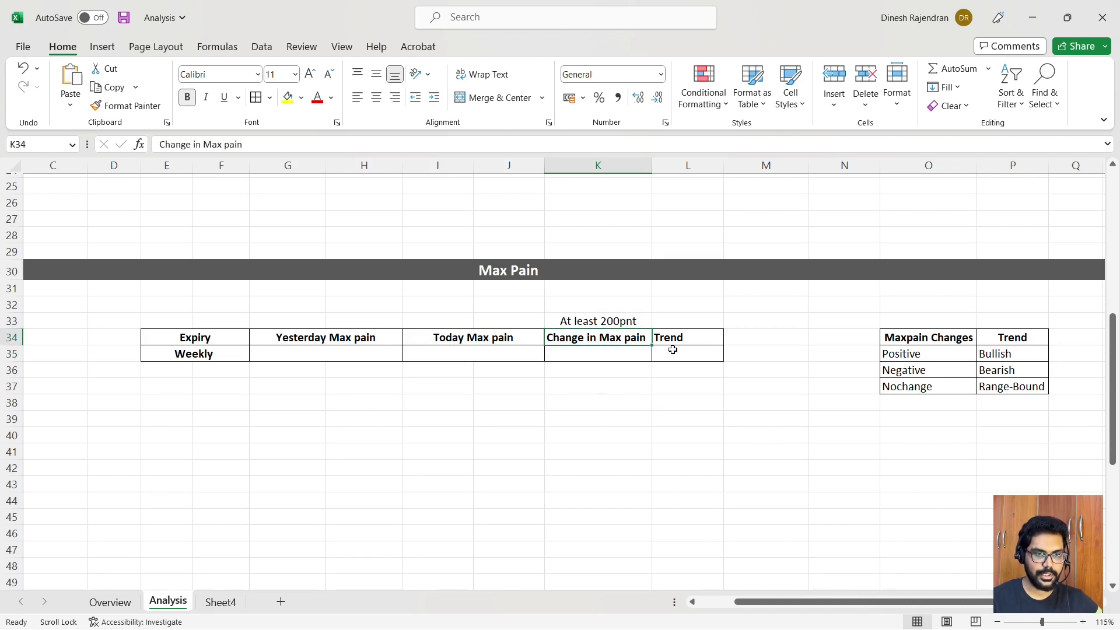
left_click(672, 357)
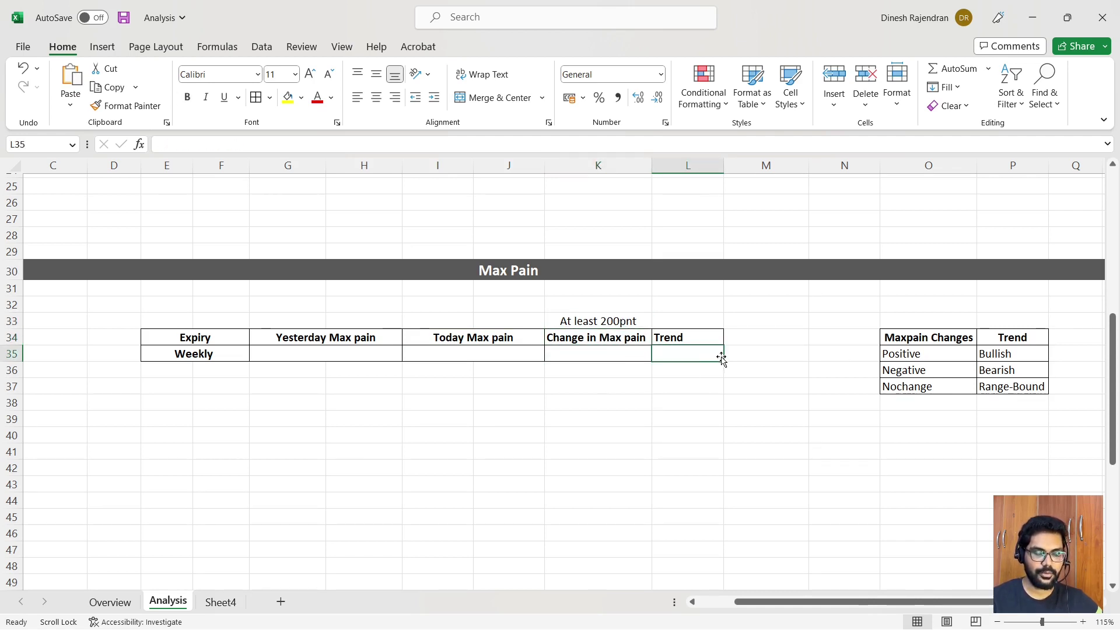
- Review the key mapping Positive to Bullish, Negative to Bearish and Nochange to Range-Bound
left_click(1005, 354)
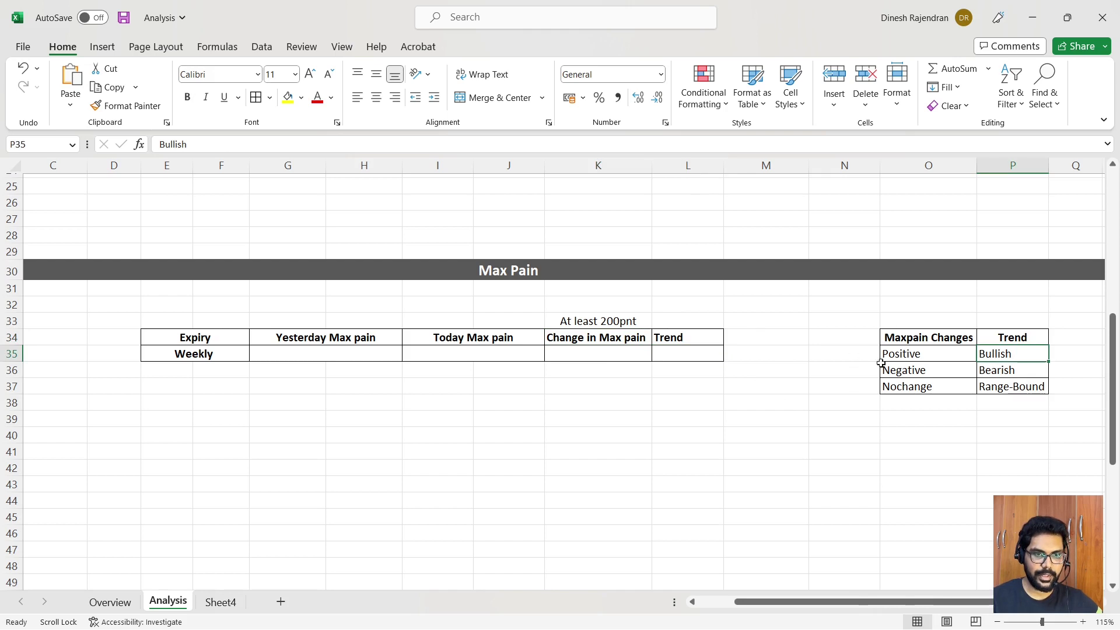
left_click(925, 355)
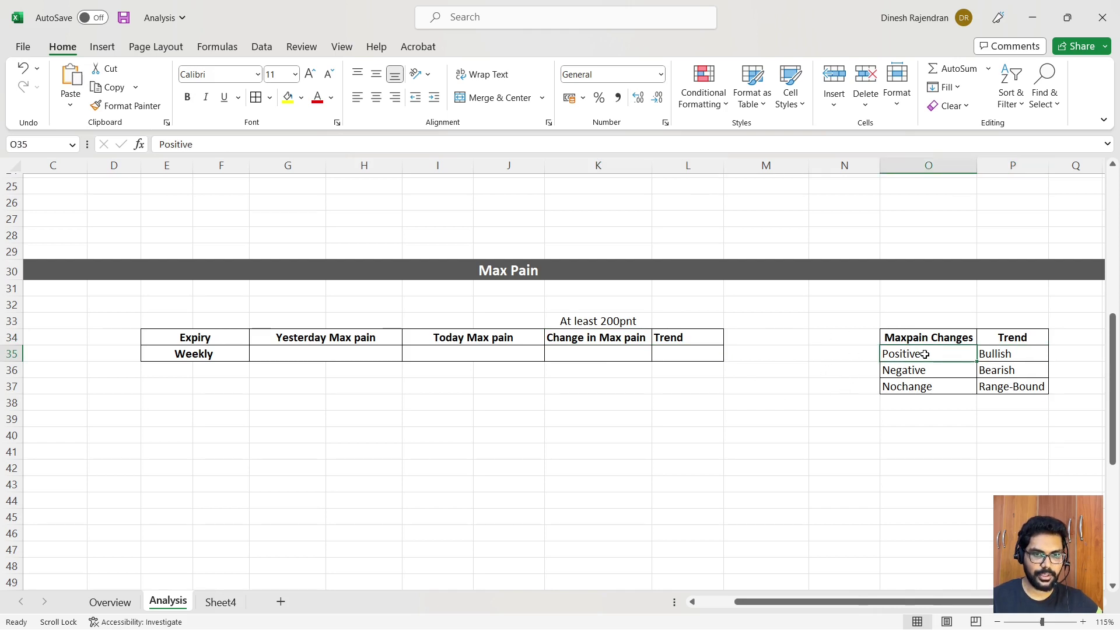
left_click(1013, 354)
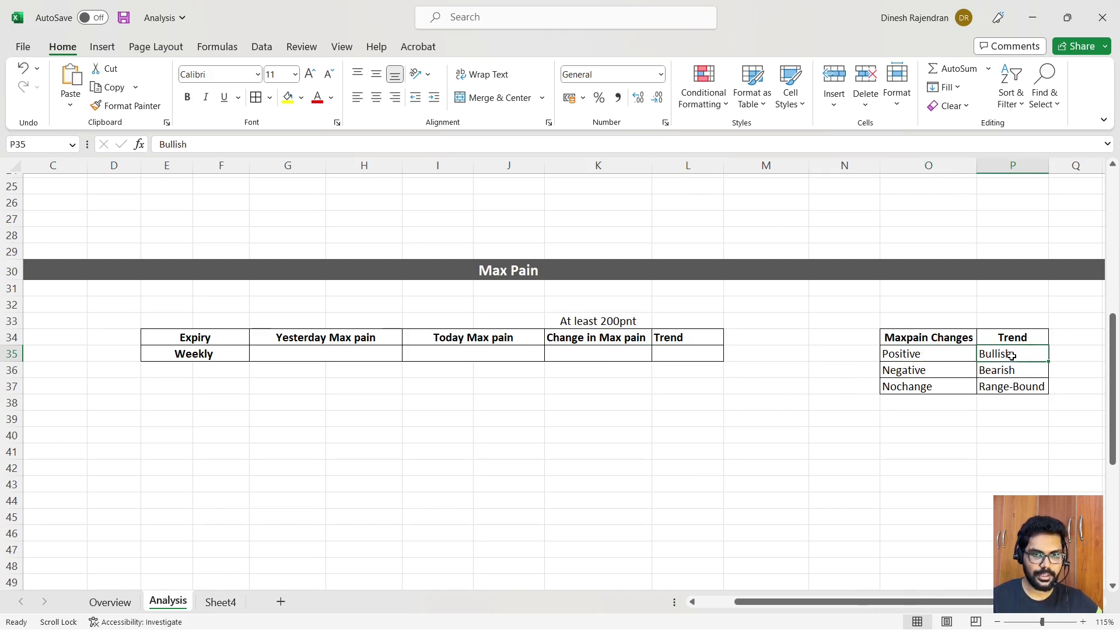
left_click(908, 369)
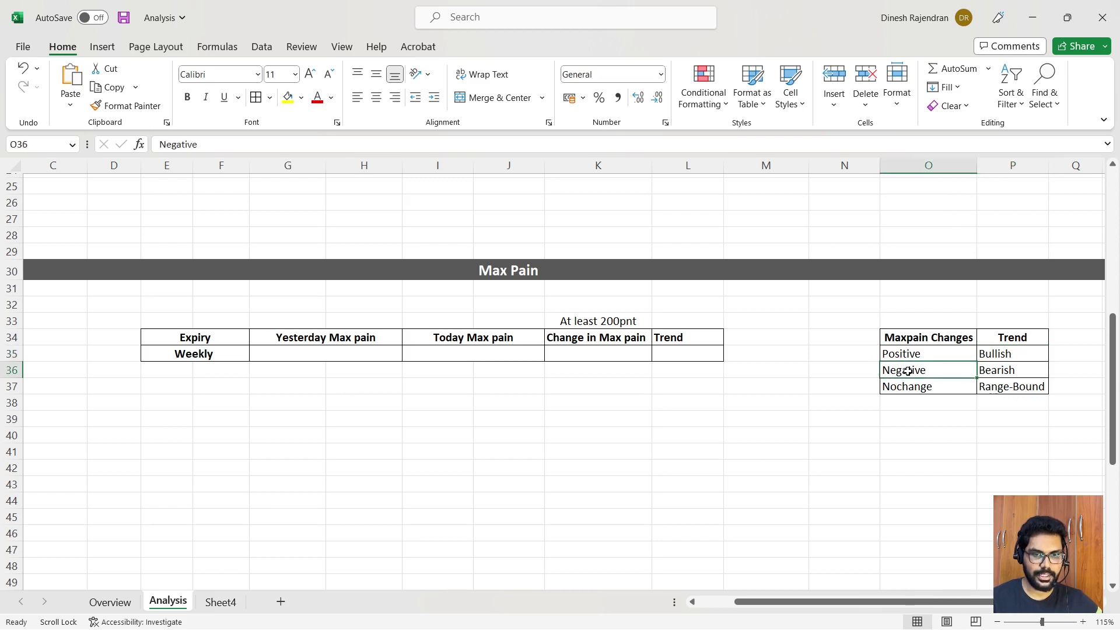
left_click(1013, 370)
left_click(927, 388)
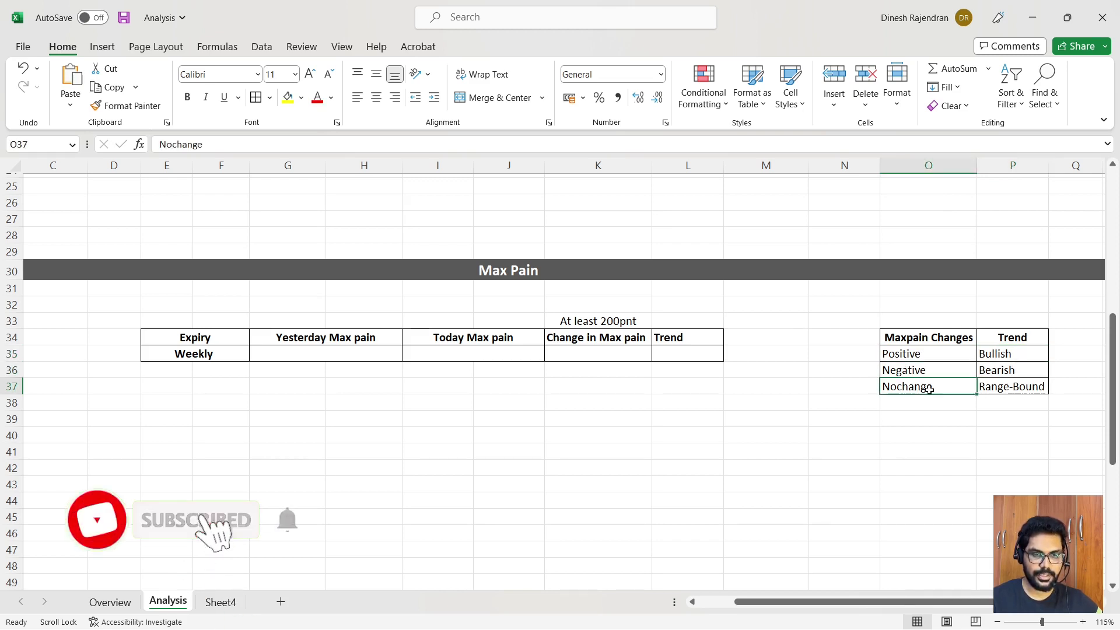
left_click(1012, 386)
left_click(866, 451)
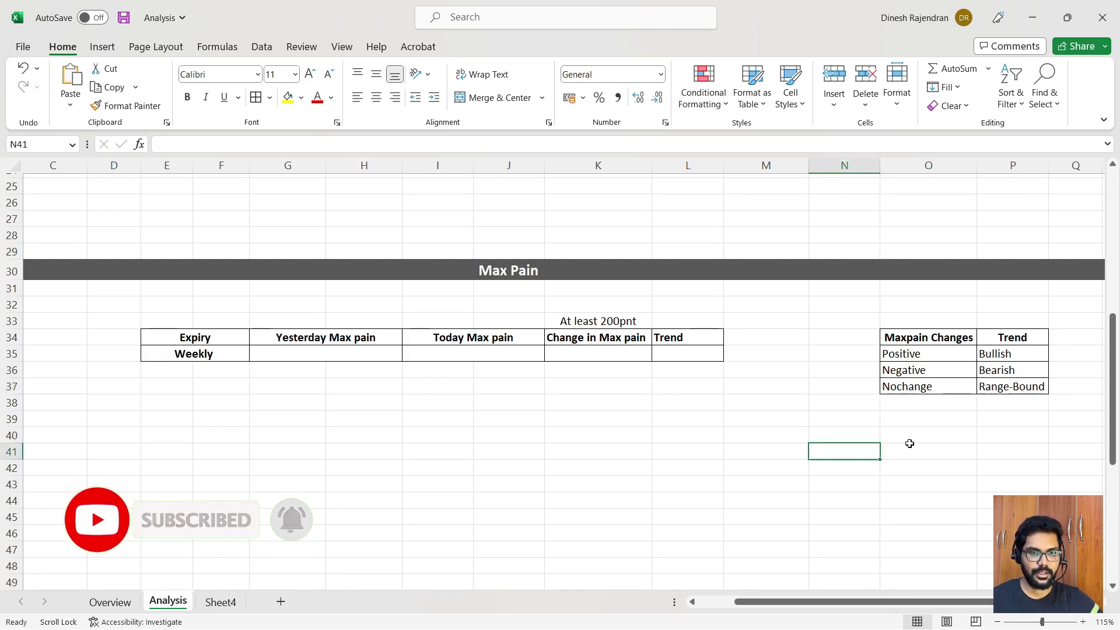
left_click(921, 434)
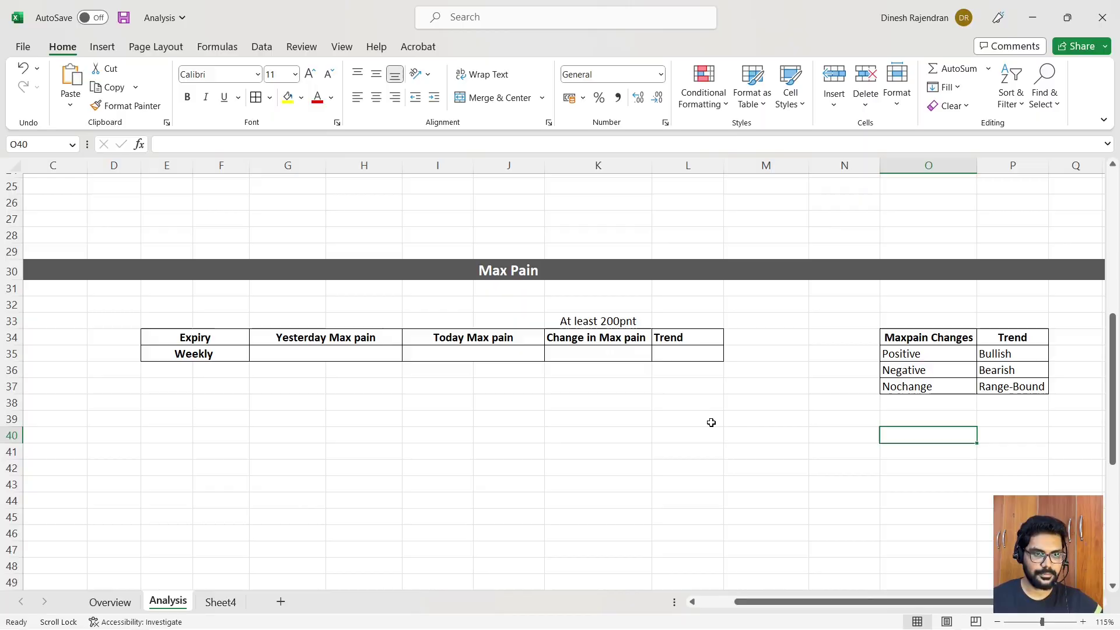
key("alt+Tab")
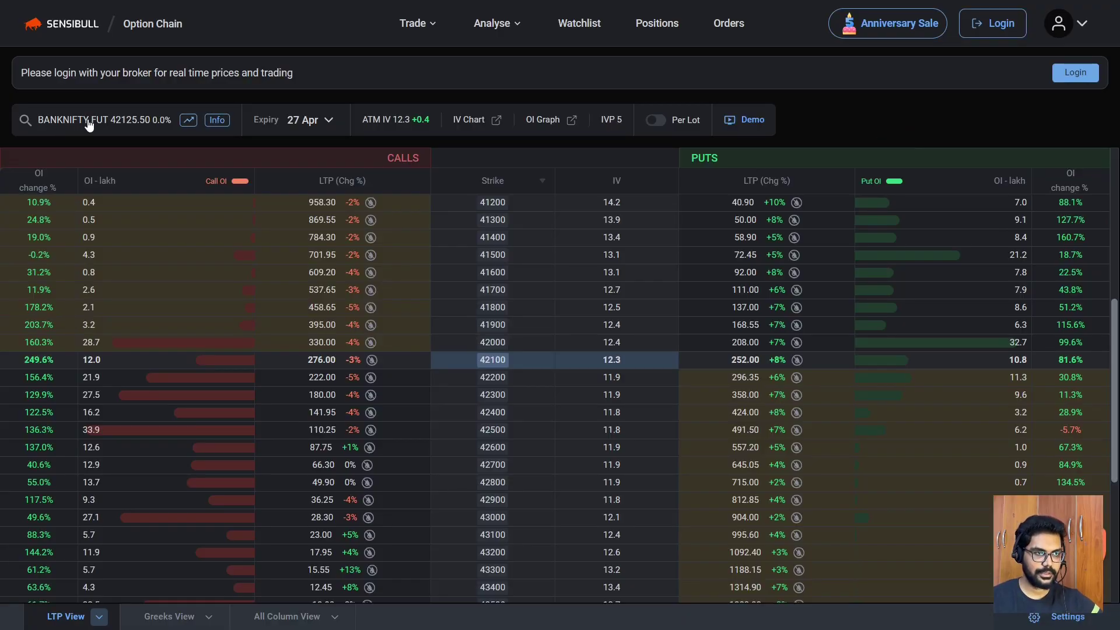
left_click(217, 121)
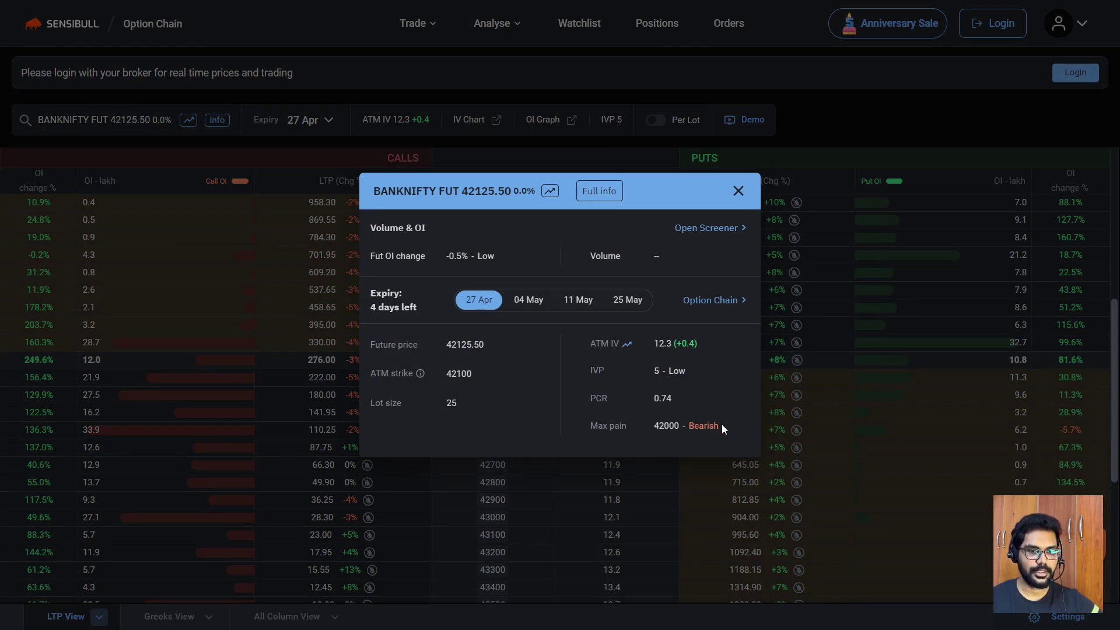
left_click_drag(722, 424, 684, 425)
left_click(664, 445)
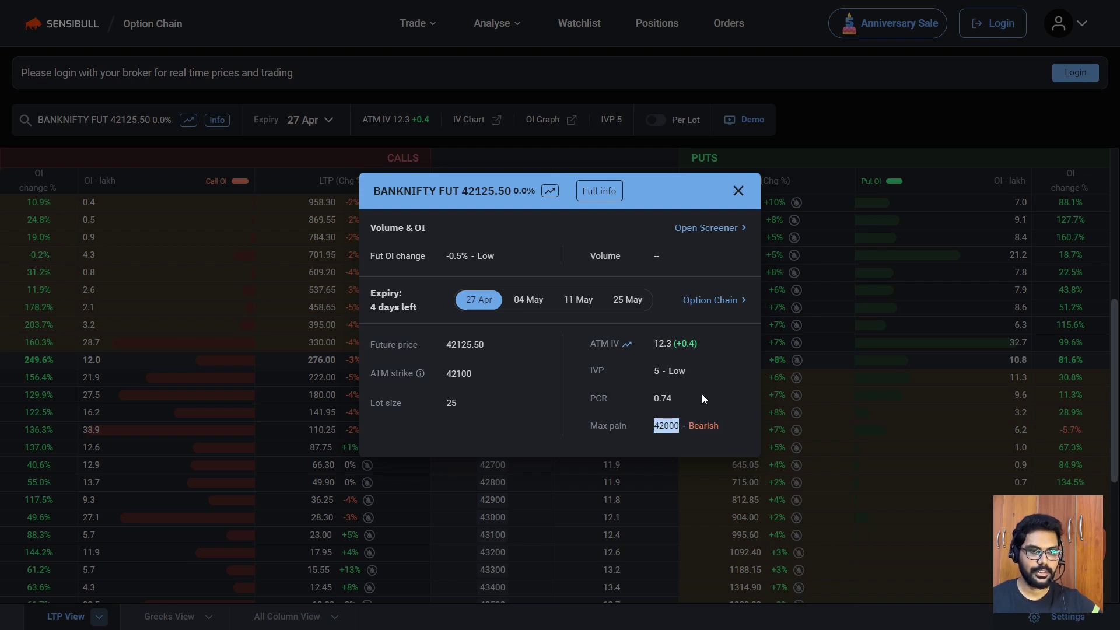
left_click(675, 414)
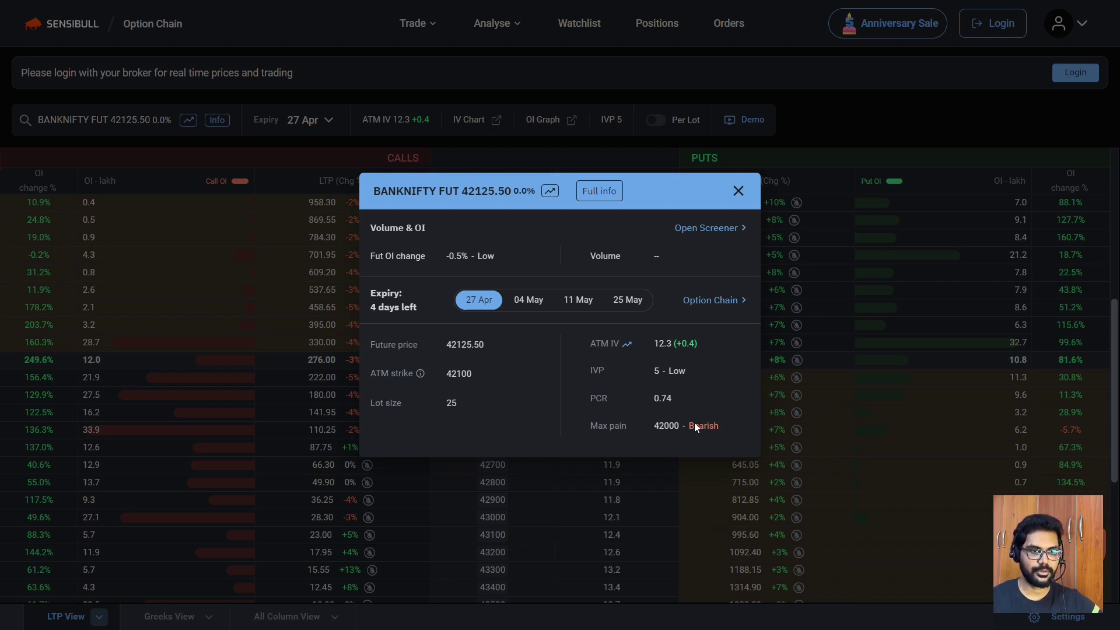
key("alt+Tab")
- Enter 42000 as today's and 42200 as yesterday's weekly max pain
left_click(478, 351)
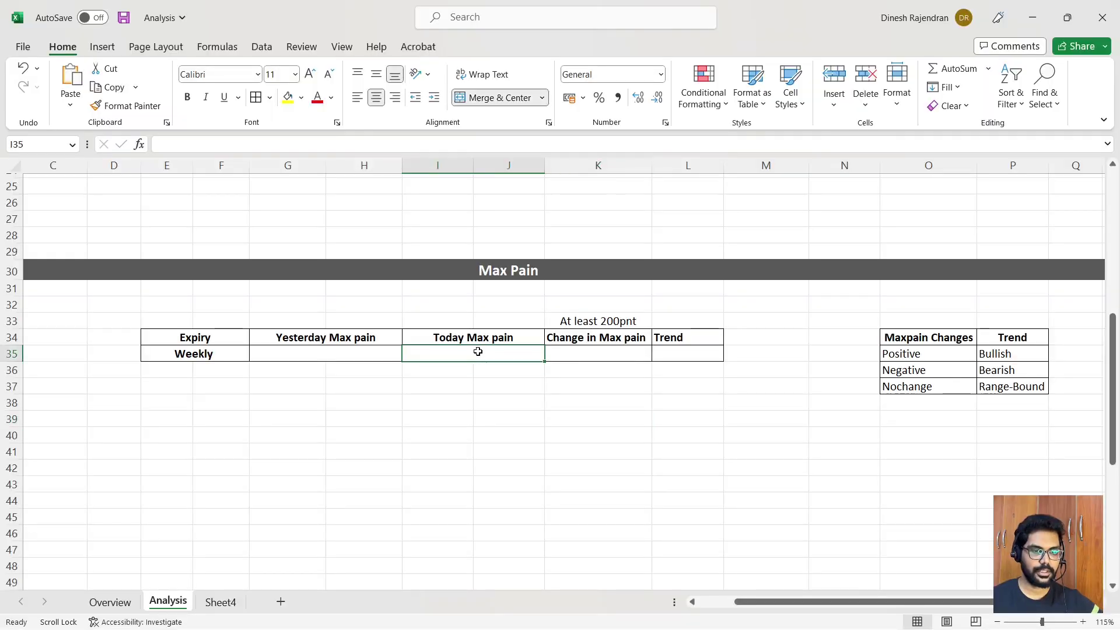
type("42000")
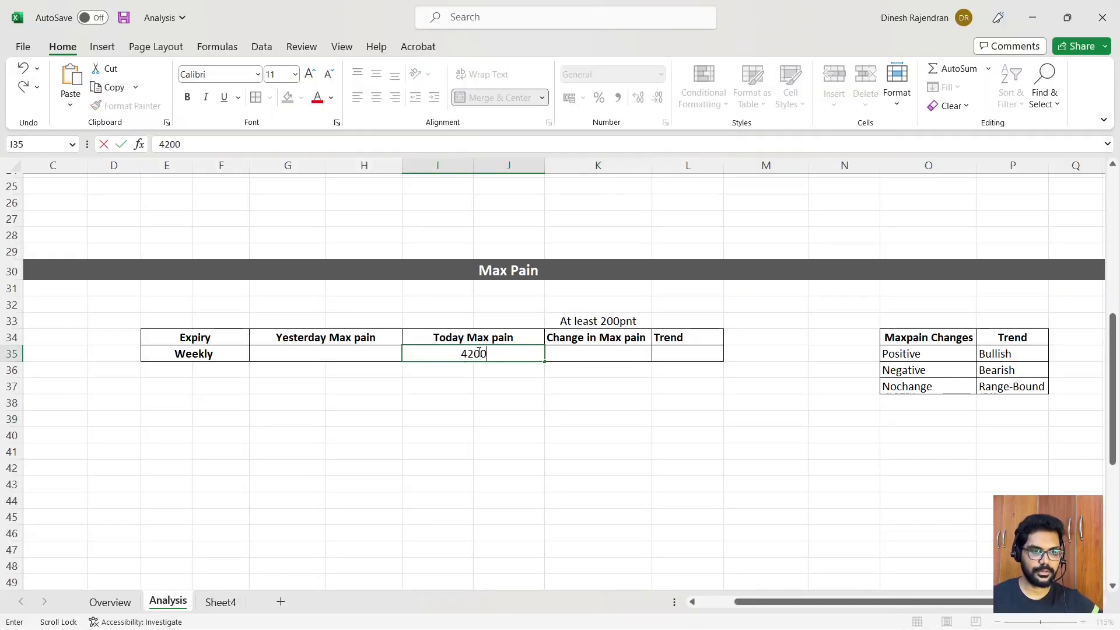
left_click(496, 387)
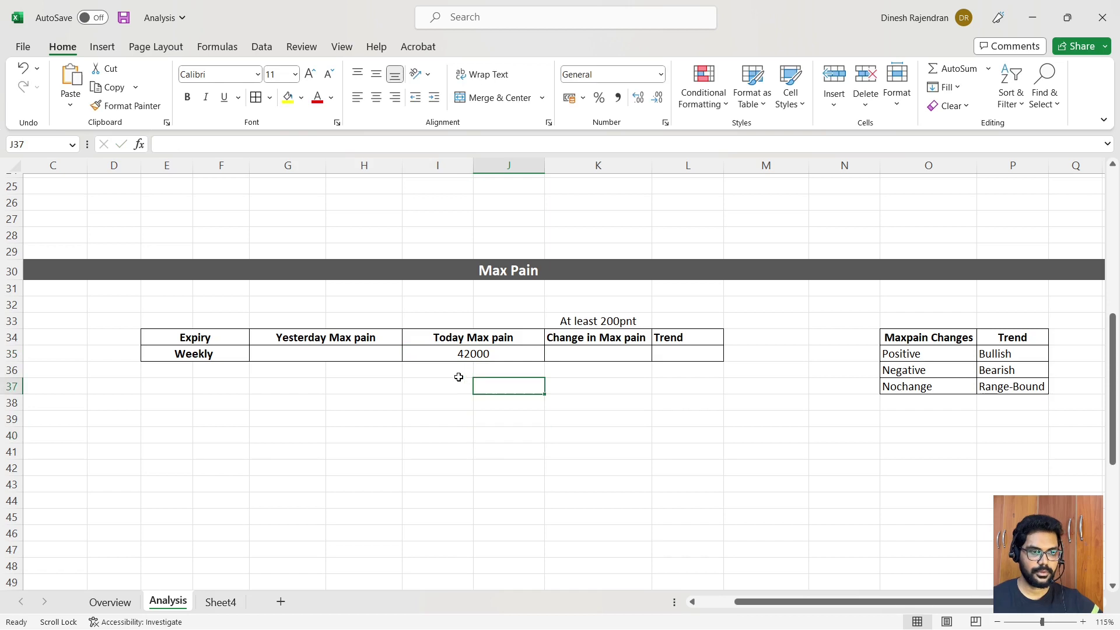
left_click(357, 353)
type("42200")
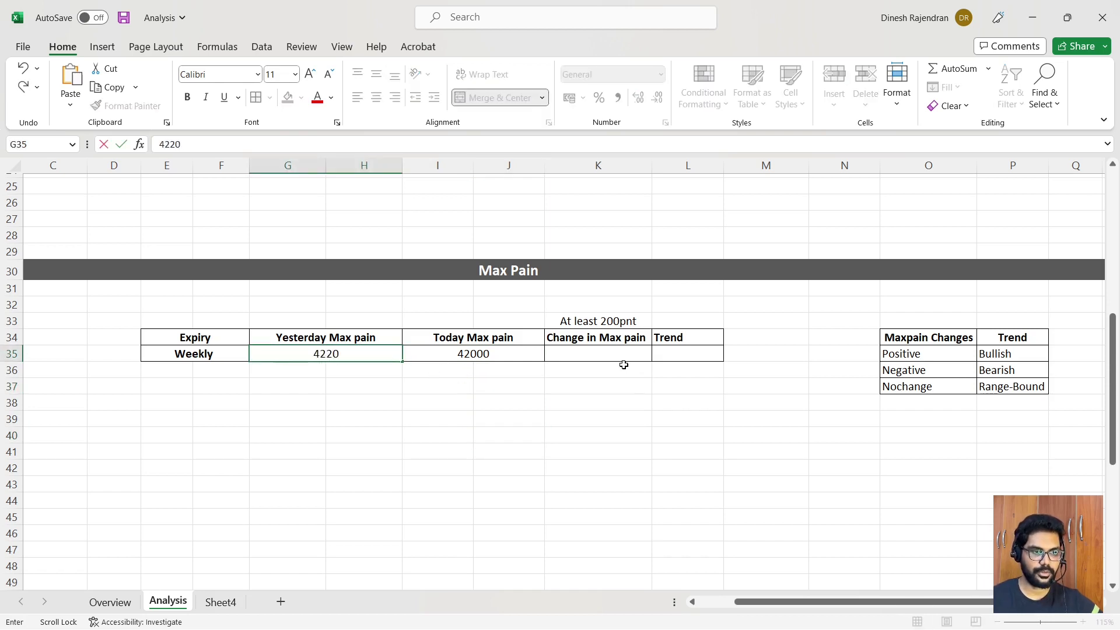
left_click(482, 395)
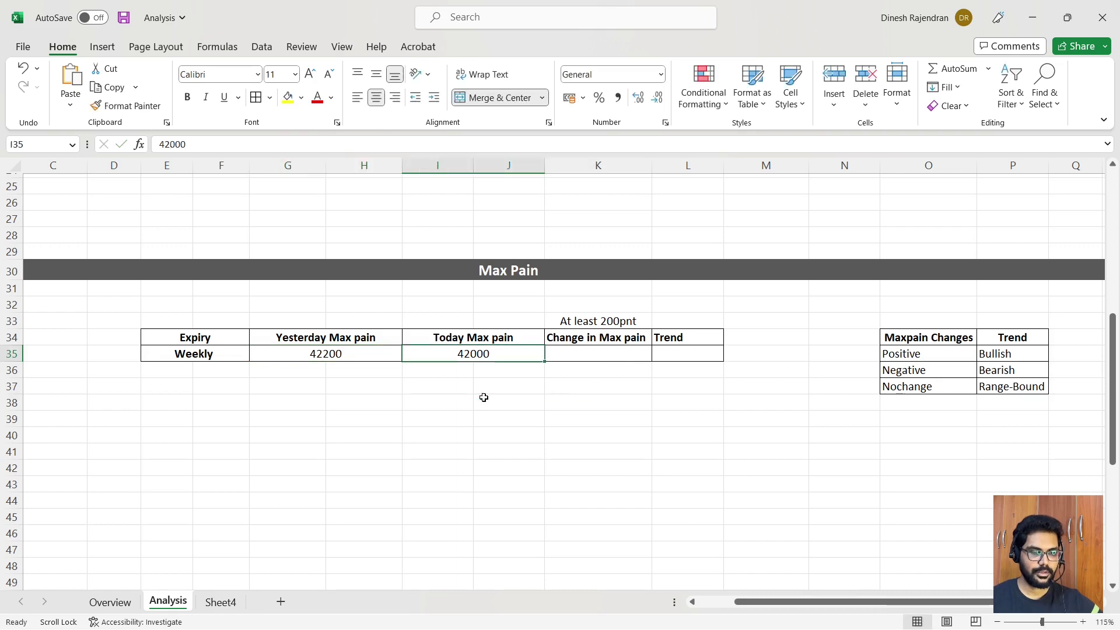
left_click(461, 354)
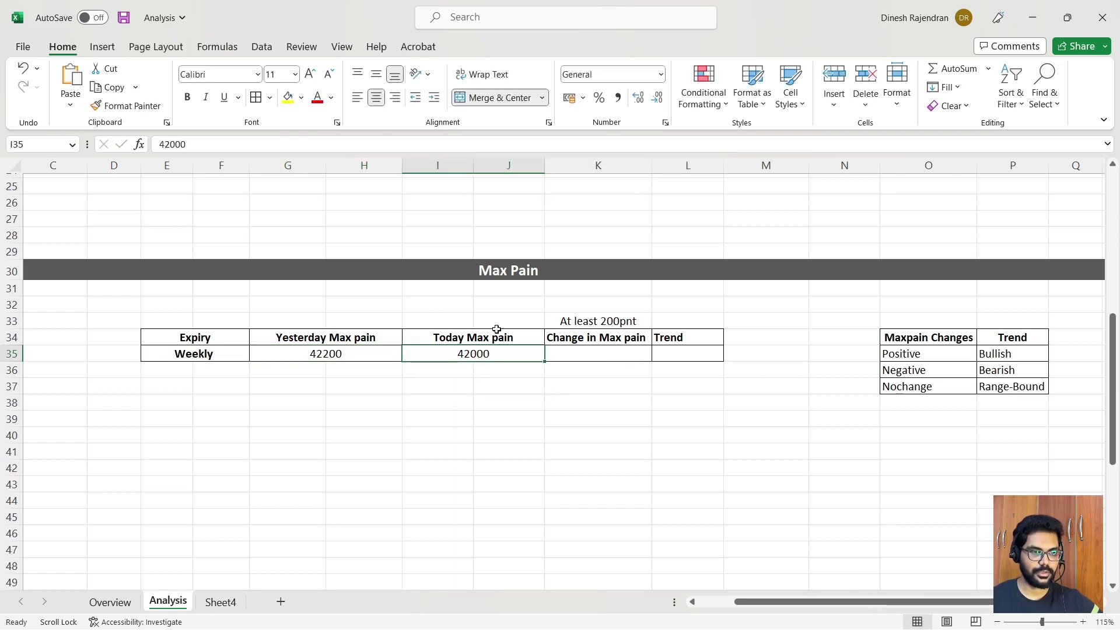
left_click(348, 354)
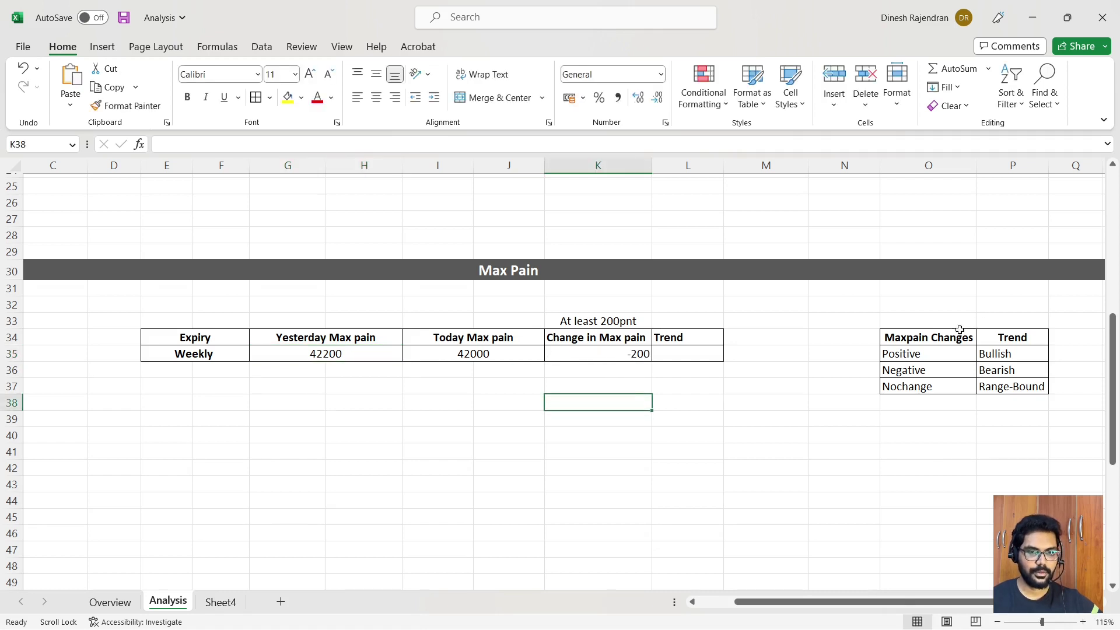
- Set the weekly Trend to bearish, following the Negative-change rule
left_click(915, 376)
left_click(1021, 372)
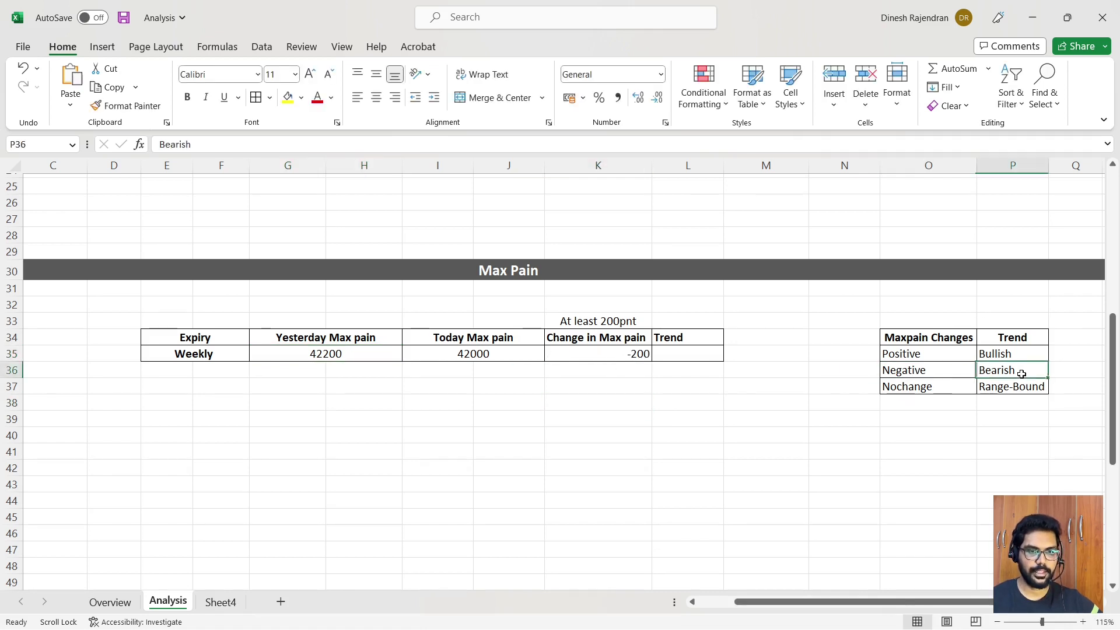
left_click(707, 355)
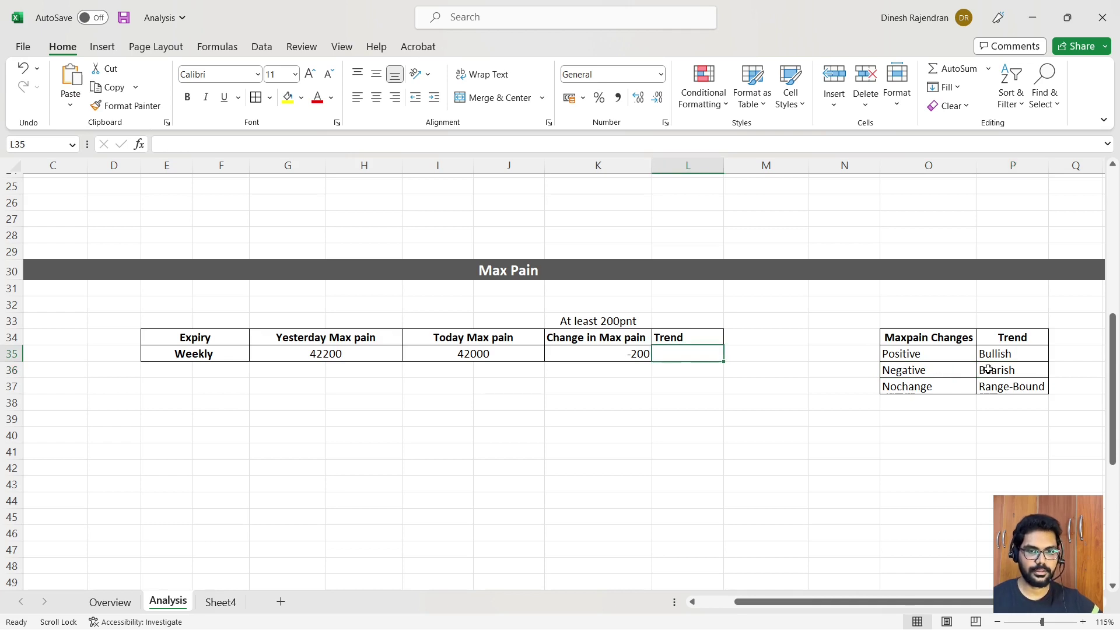
type("bearish")
left_click(744, 385)
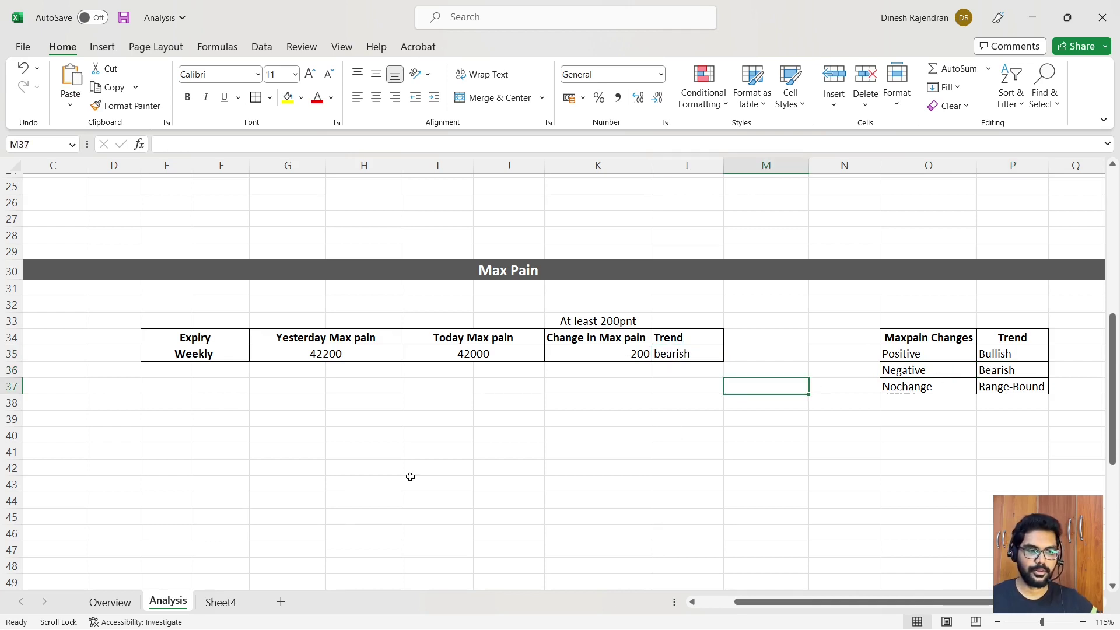
- Enter bearish in Overview cell J10 as the Max pain market-view
left_click(114, 607)
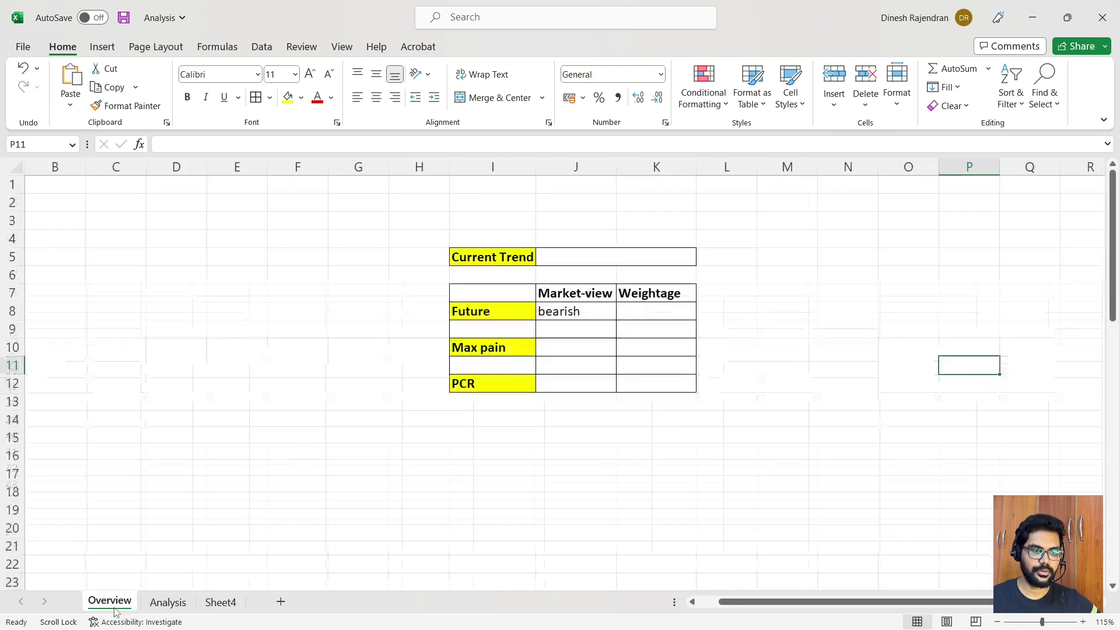
left_click(556, 347)
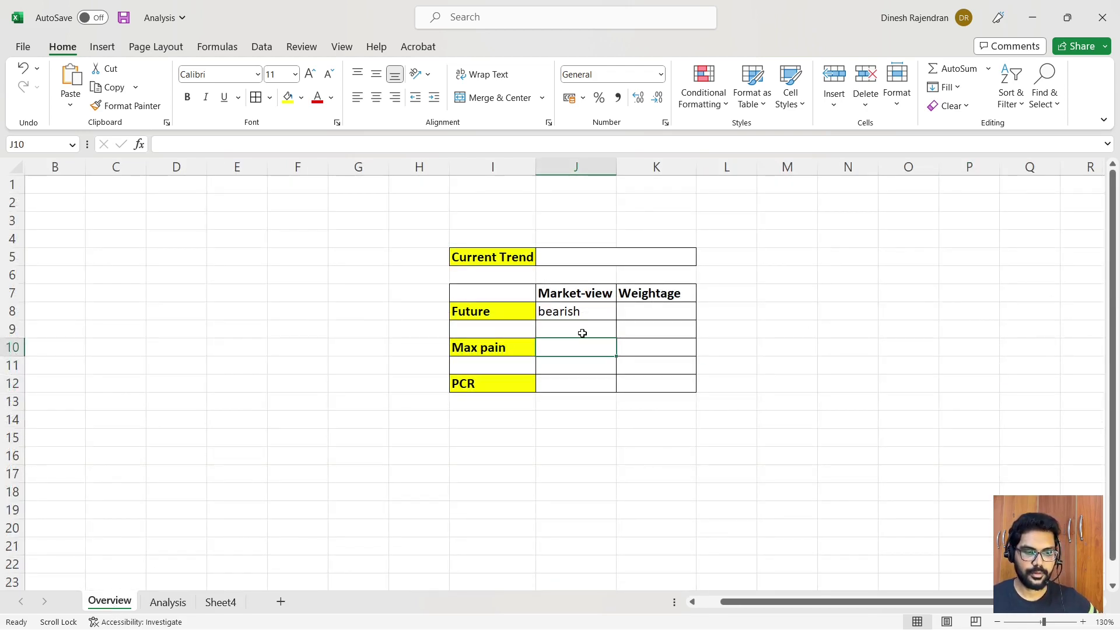
type("bea")
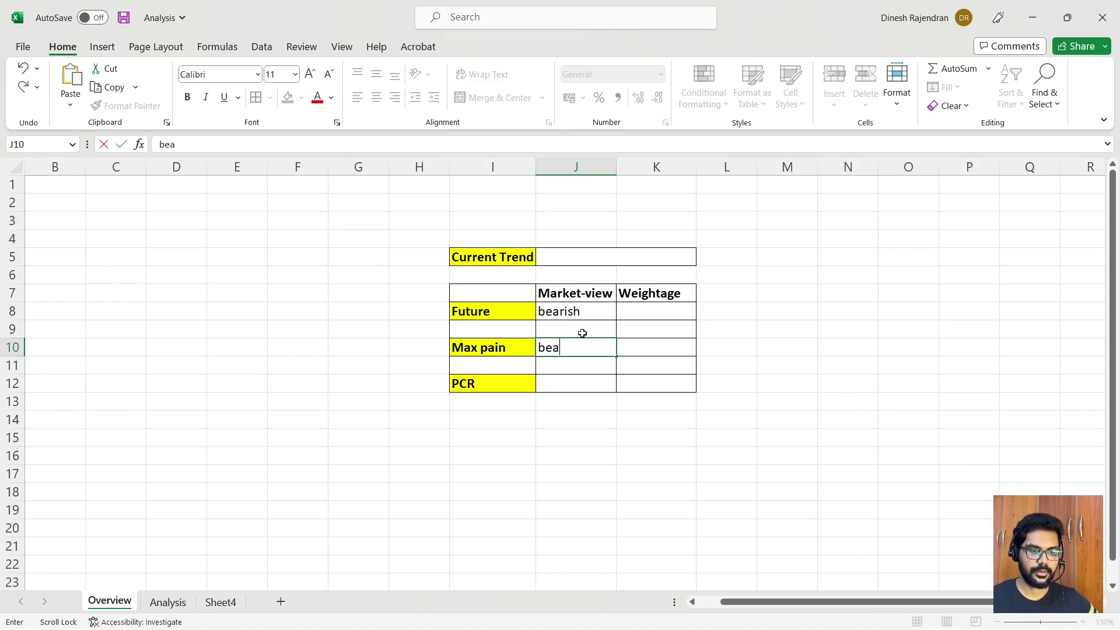
type("ris")
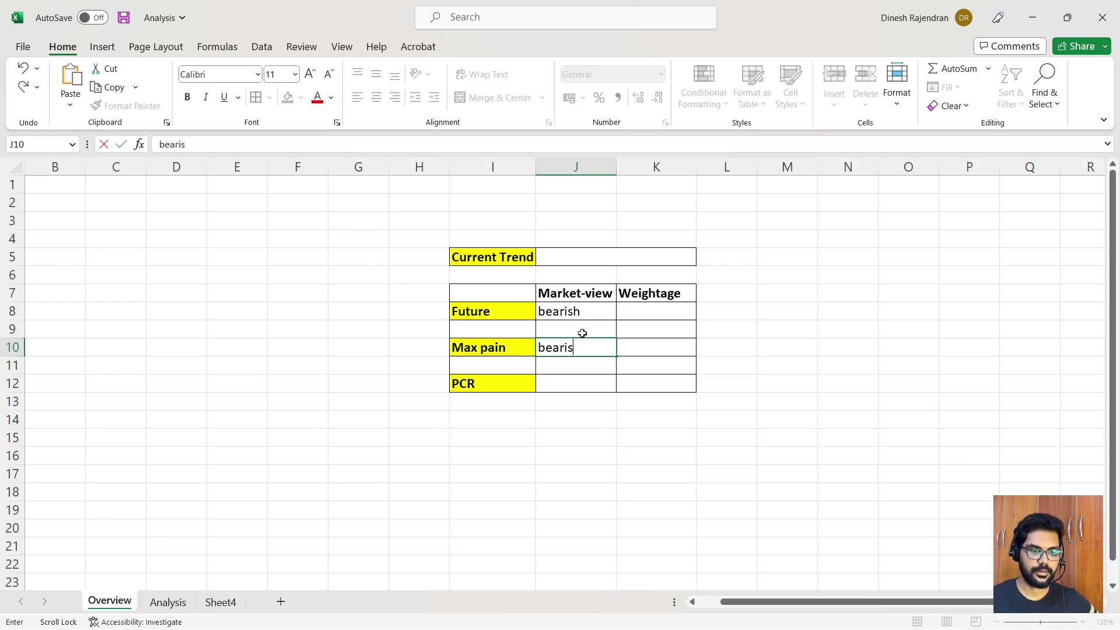
type("h")
left_click(656, 438)
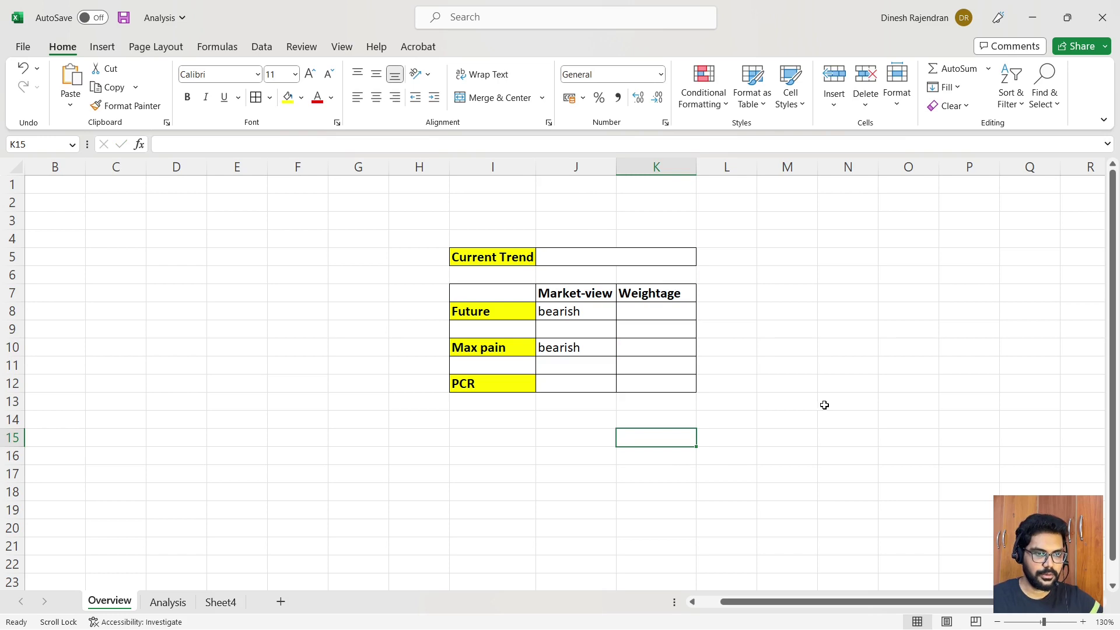
- Review the PCR (PE OI / CE OI) definition and the high PE OI rule: Bullish above 1
left_click(469, 382)
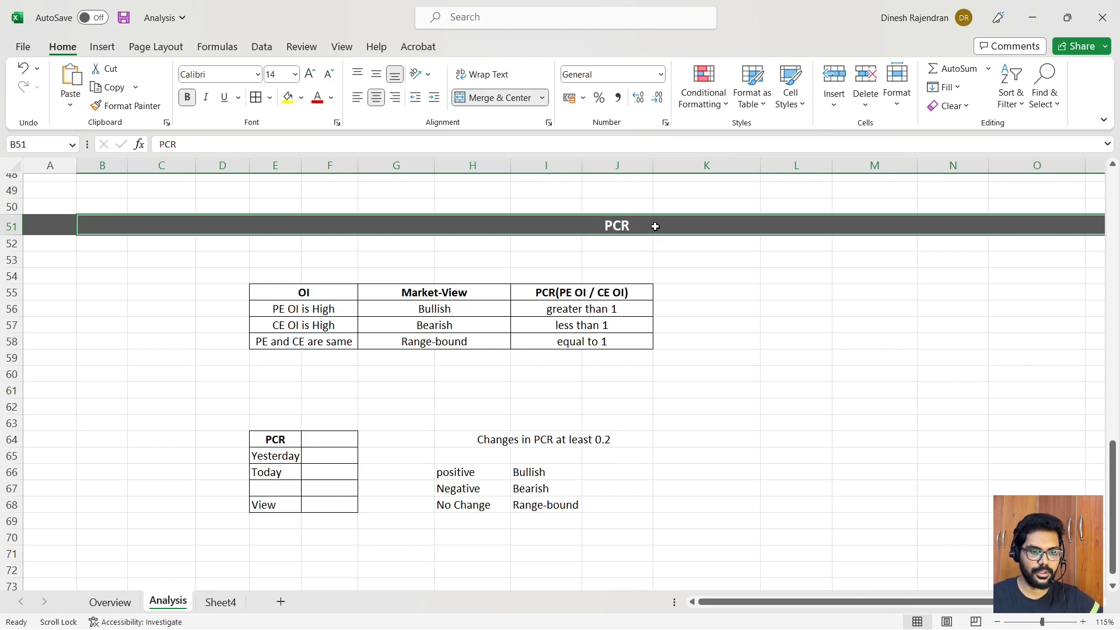
left_click(642, 292)
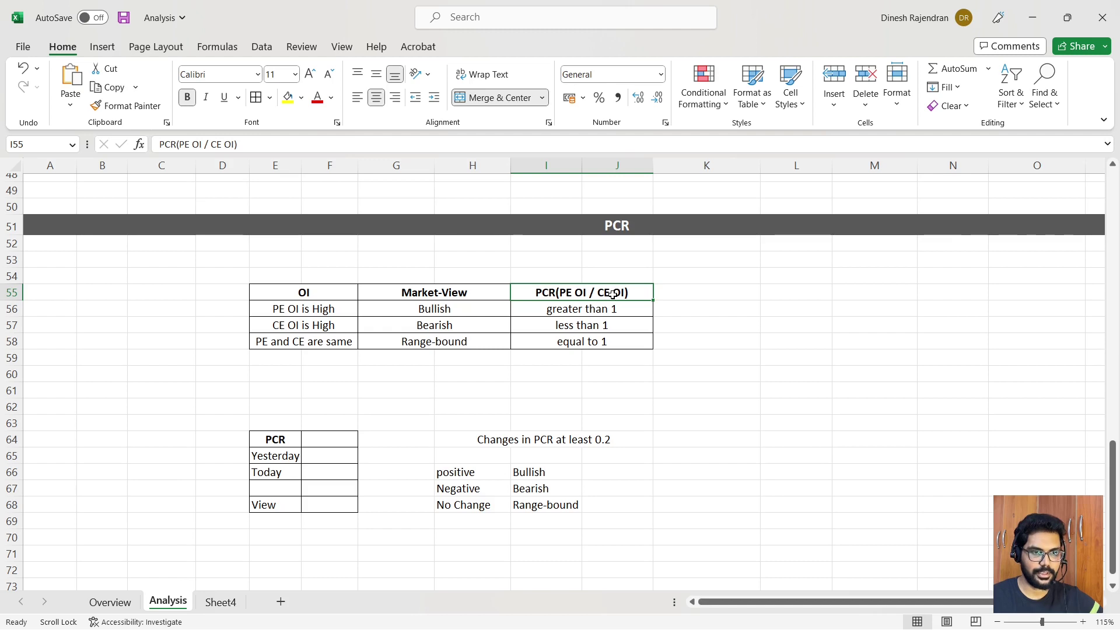
left_click_drag(280, 291, 615, 358)
left_click(796, 422)
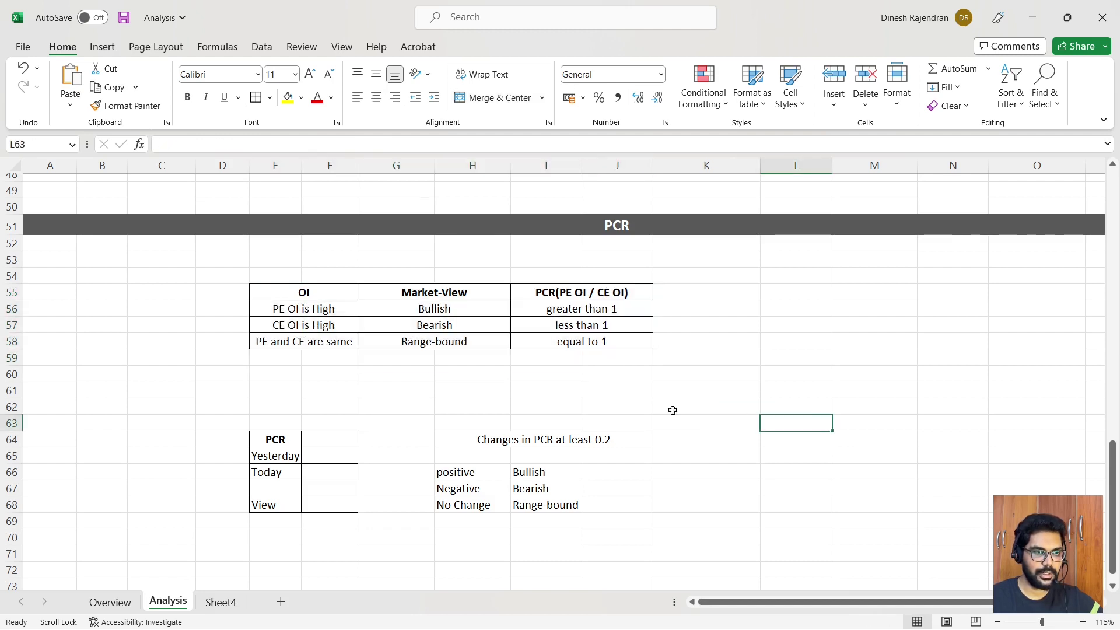
left_click(319, 308)
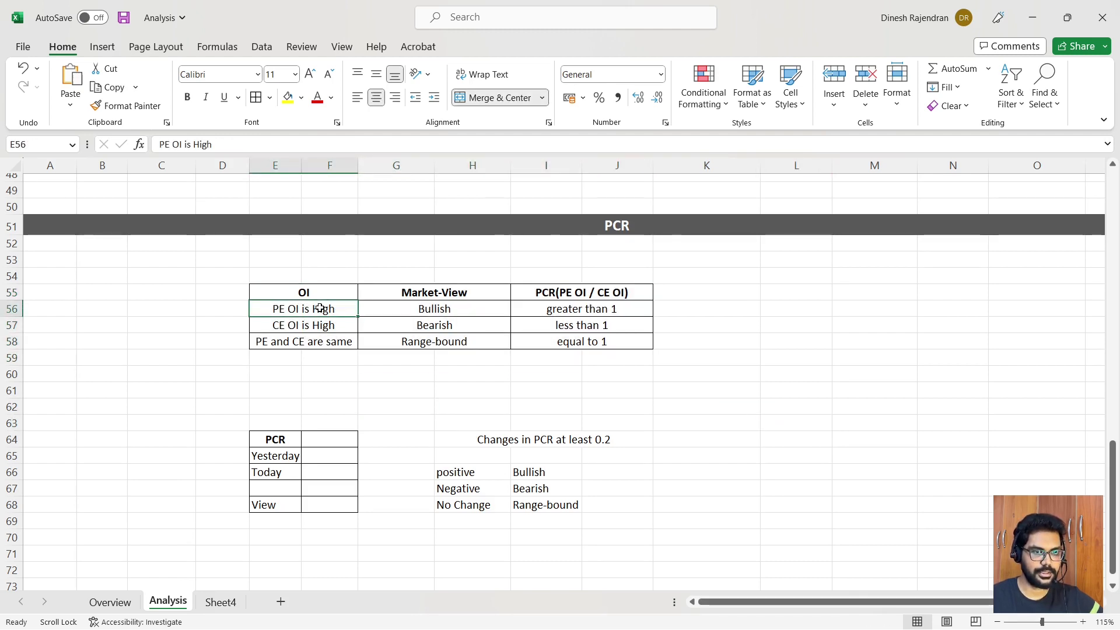
left_click(423, 309)
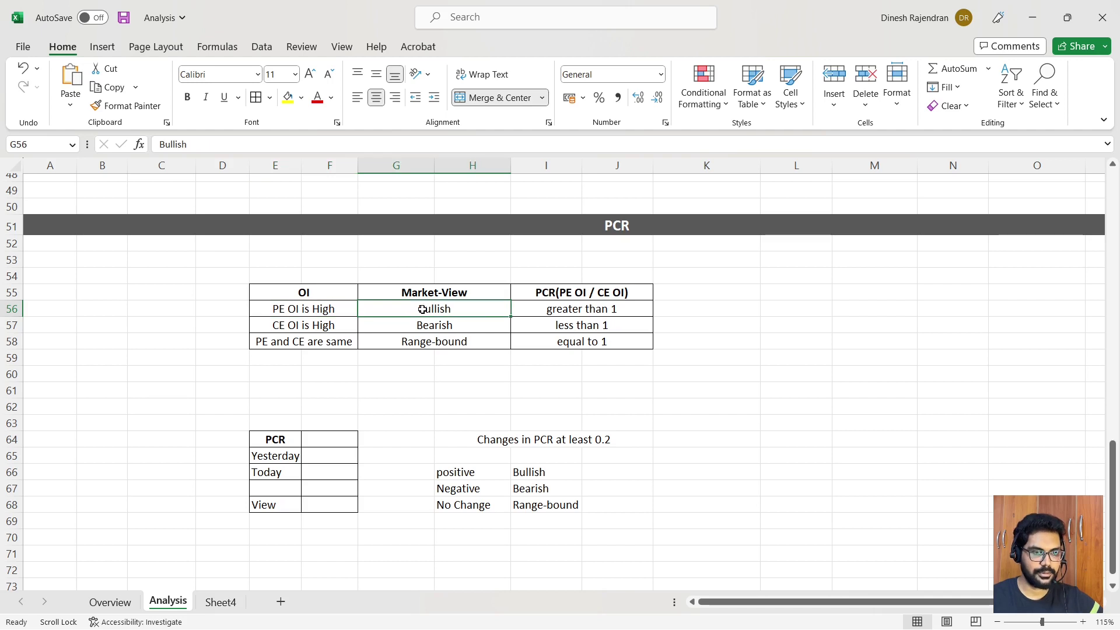
left_click(576, 309)
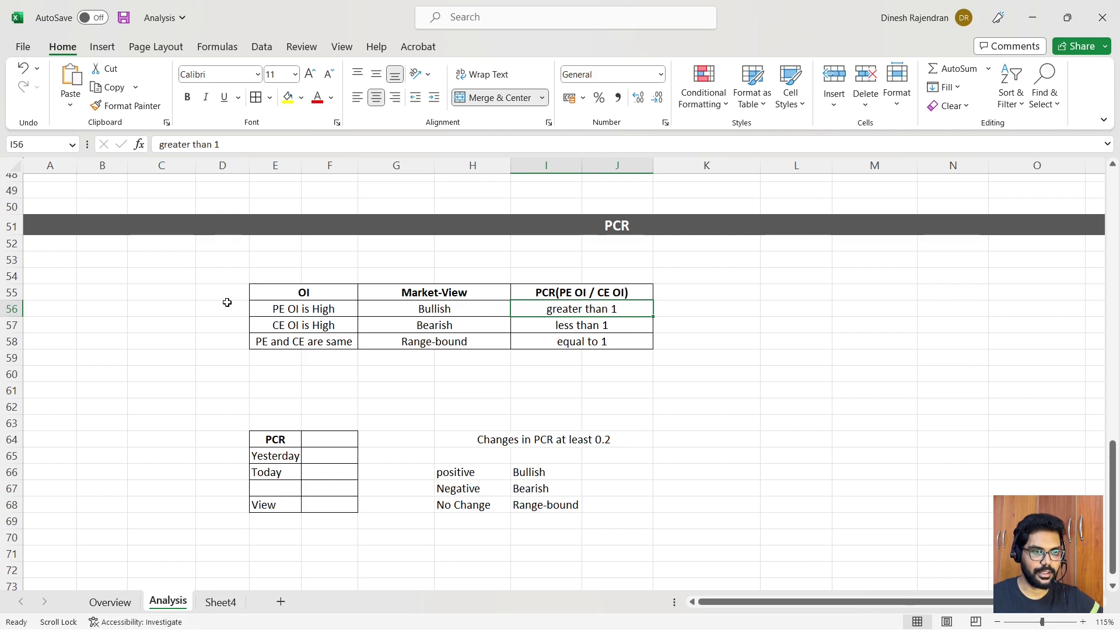
left_click(474, 313)
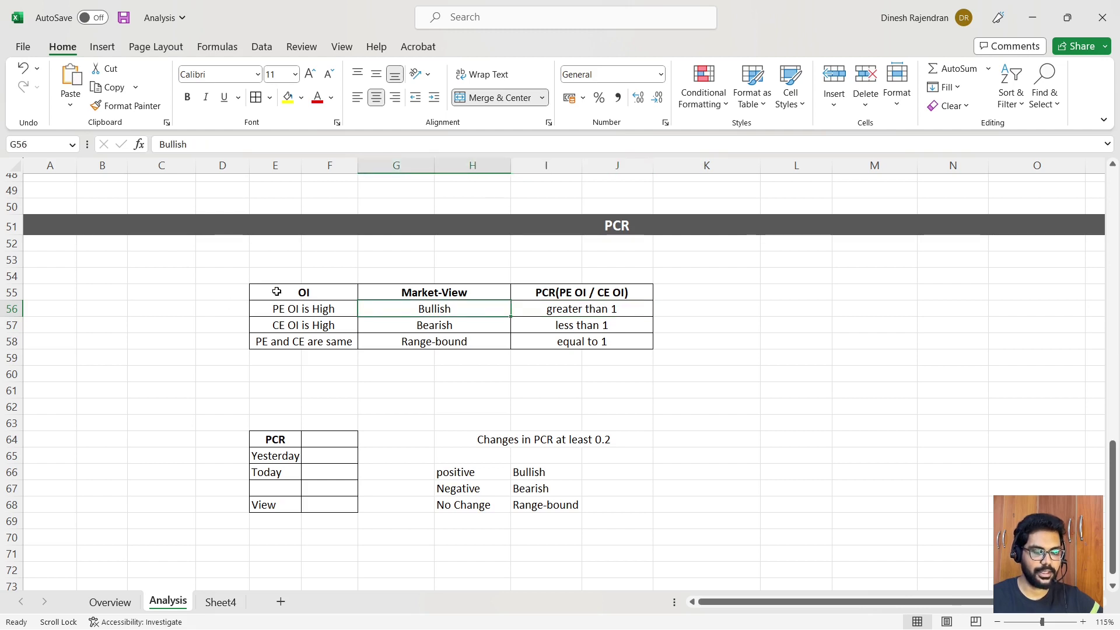
- Review the remaining PCR rules: high CE OI Bearish below 1, equal OI Range-bound at 1
left_click(323, 326)
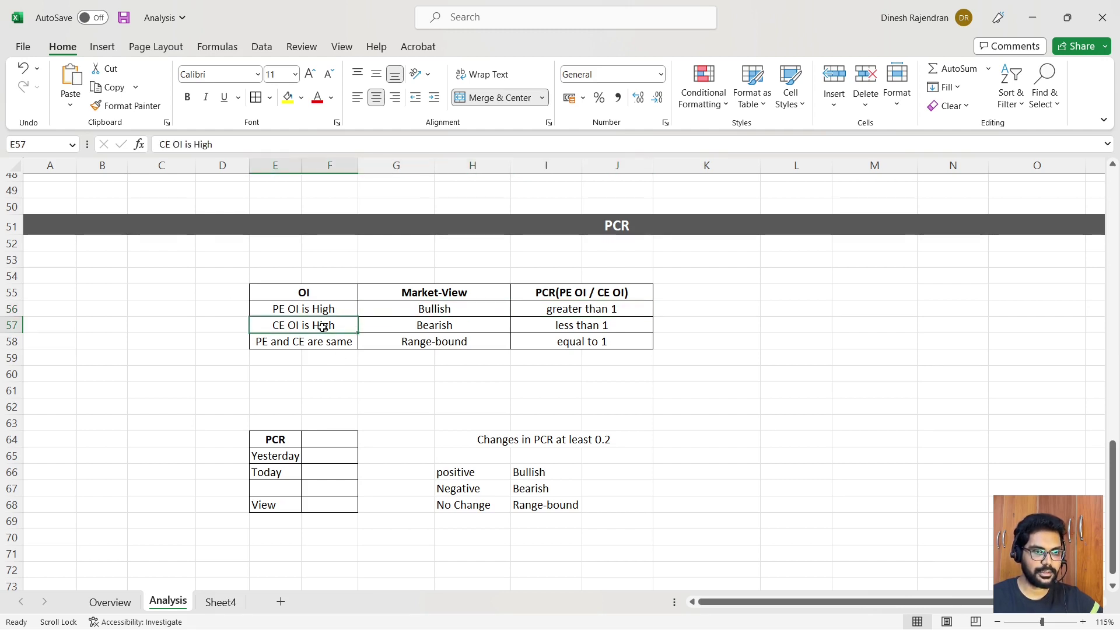
left_click(424, 328)
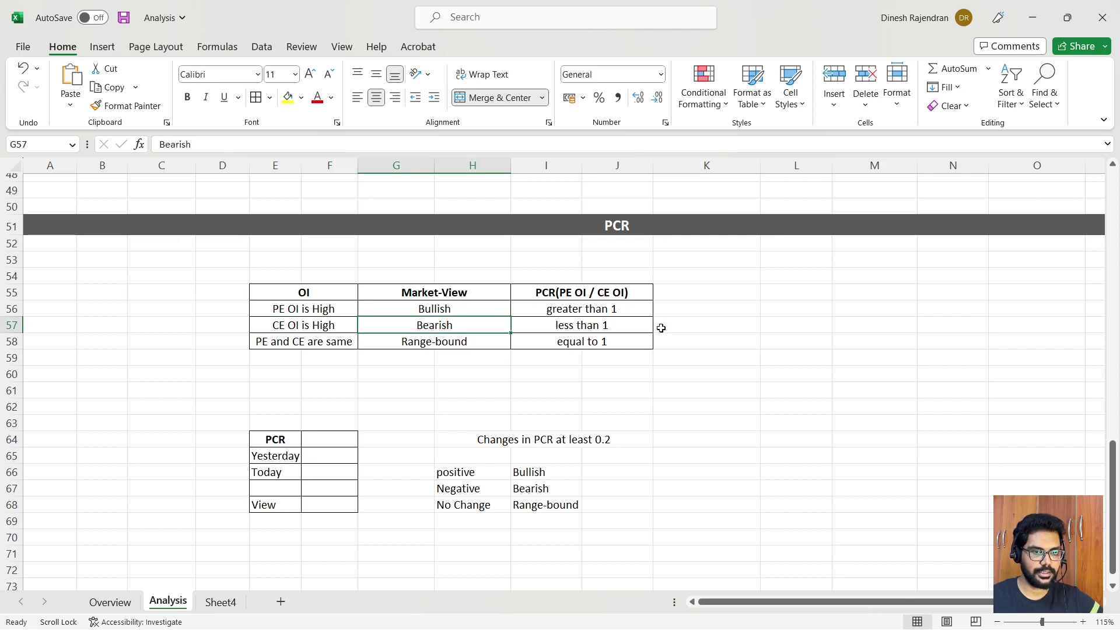
left_click(592, 327)
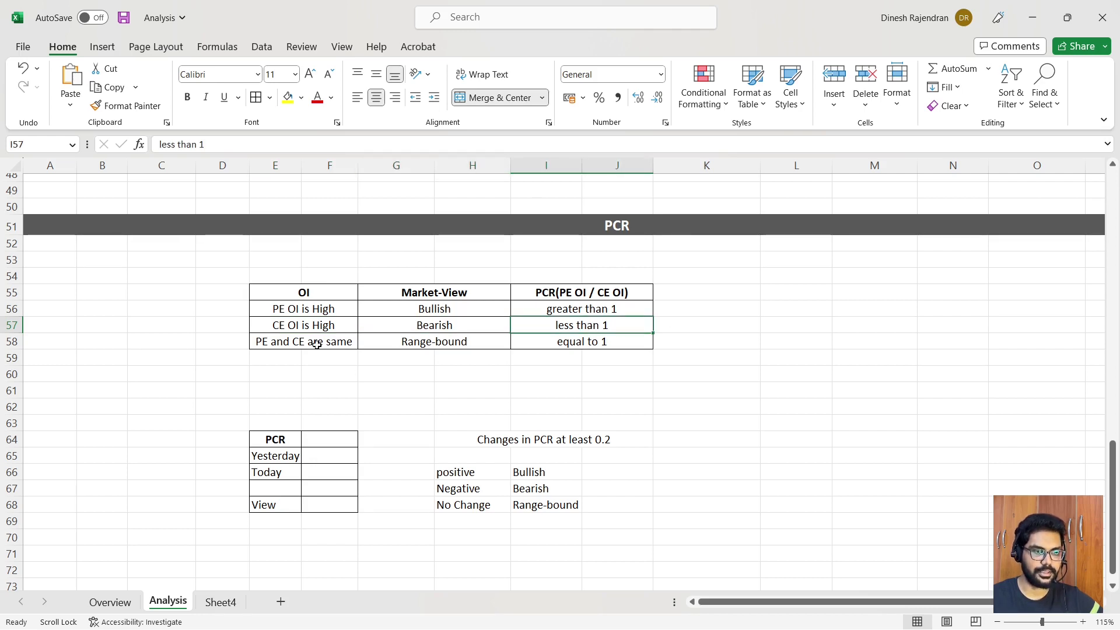
left_click(328, 390)
left_click(322, 344)
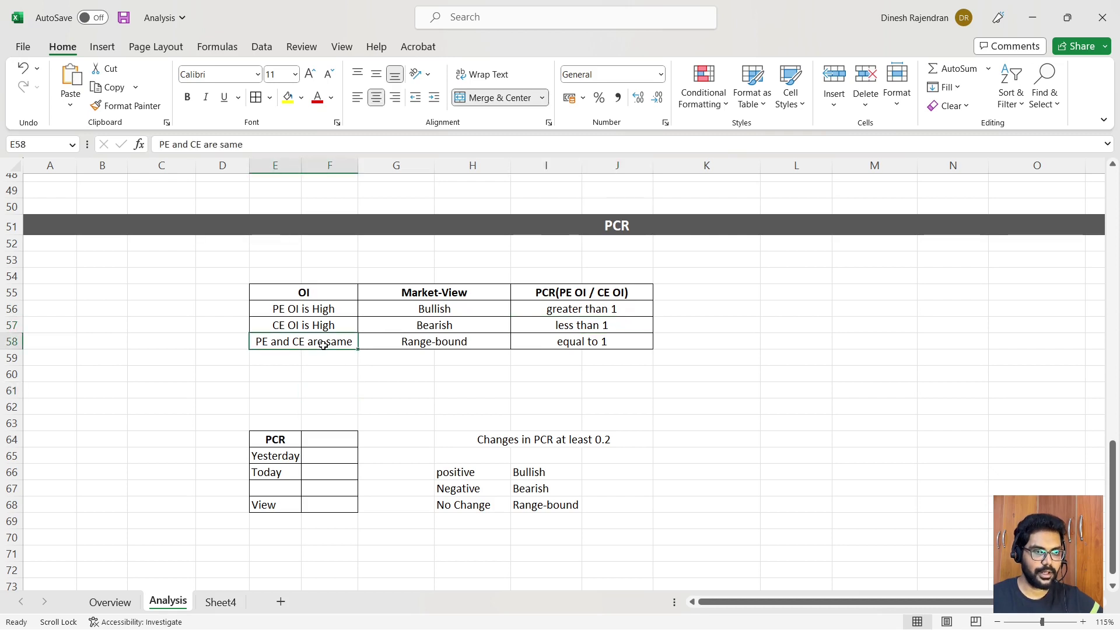
left_click(426, 347)
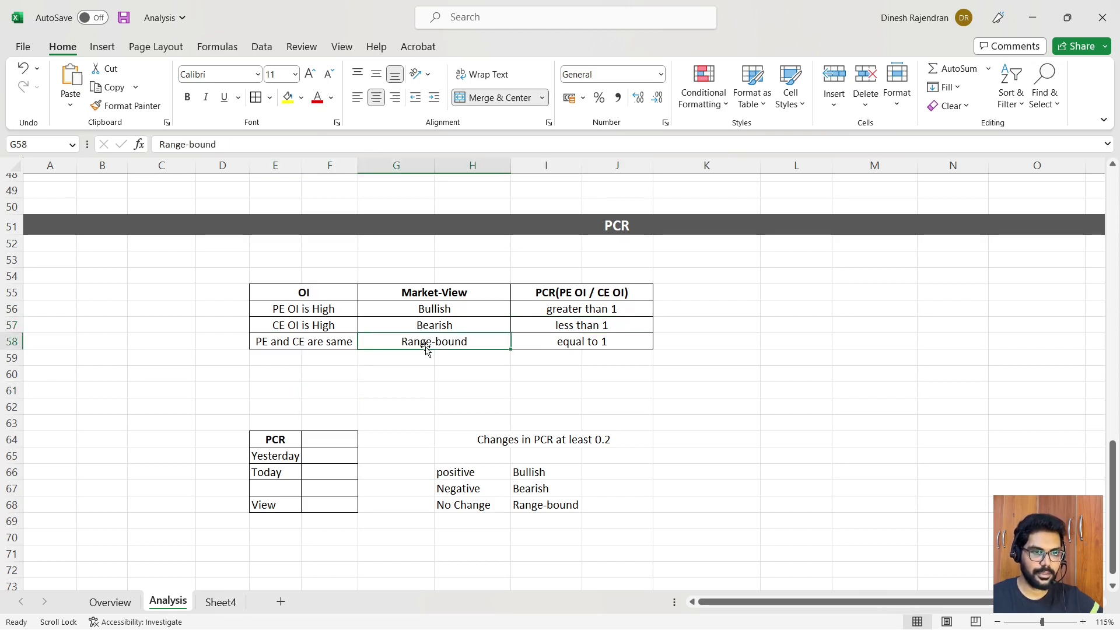
left_click(559, 344)
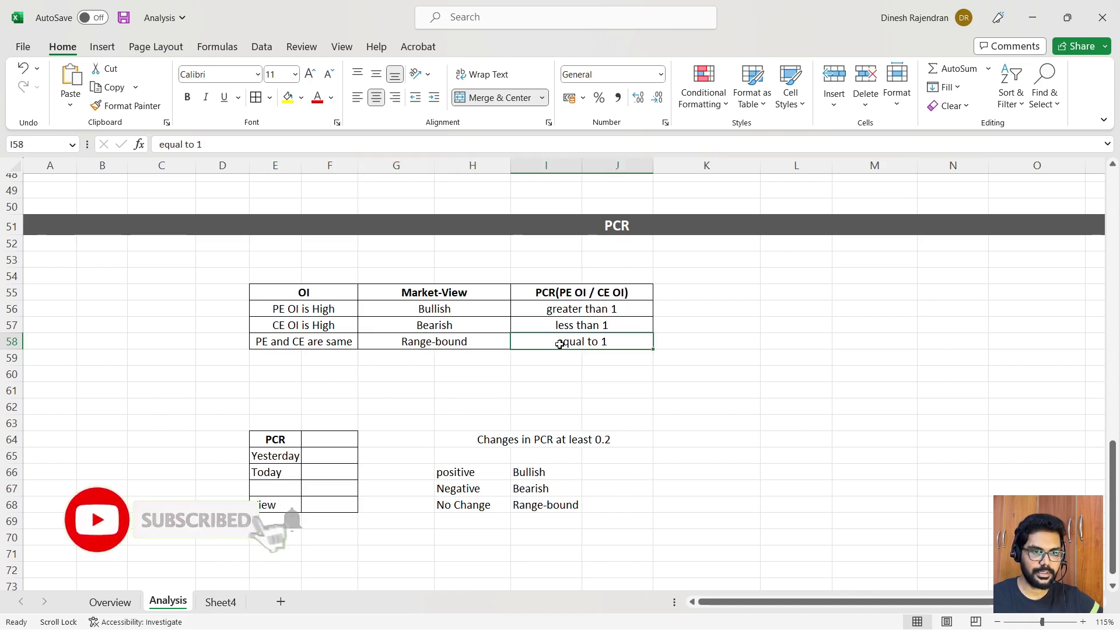
left_click(623, 388)
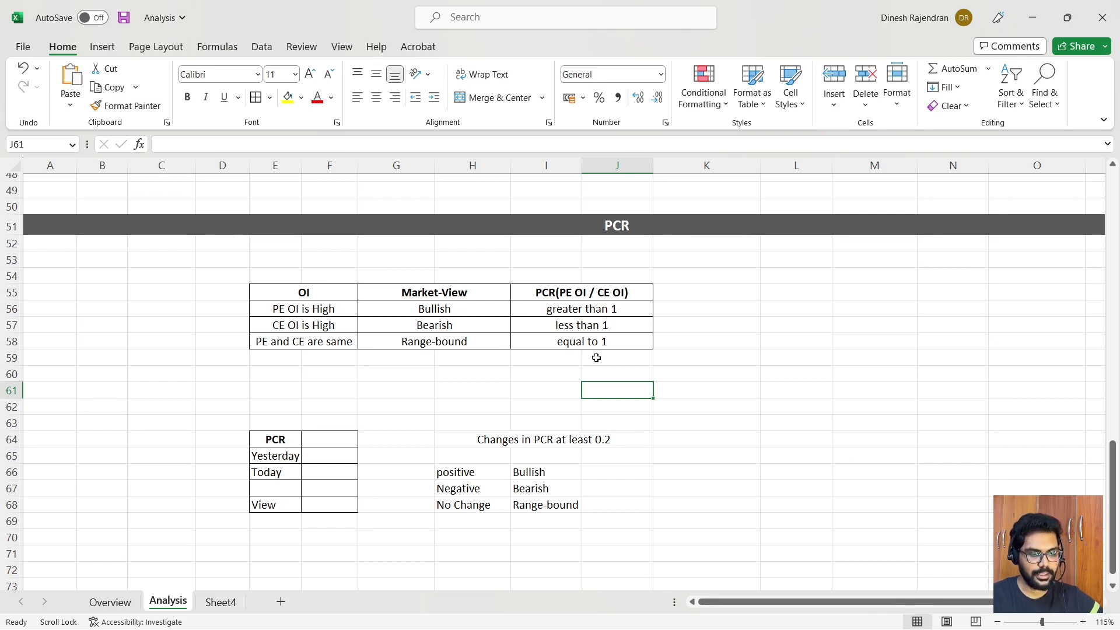
left_click(698, 411)
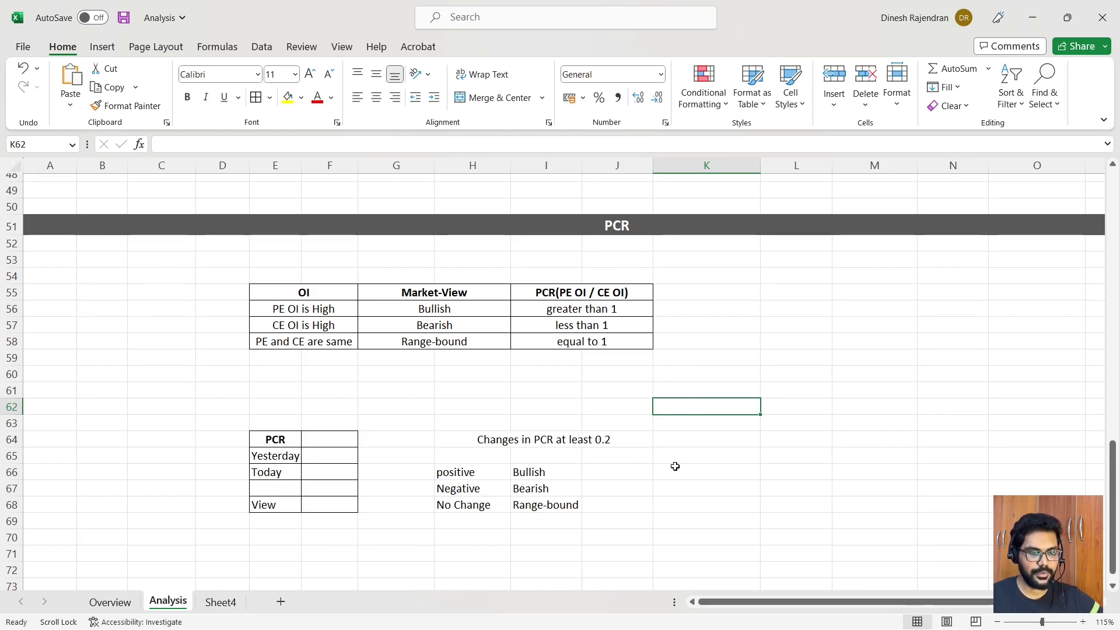
- Open Sensibull's BANKNIFTY futures summary showing PCR 0.74 for the 27 Apr expiry
key("alt+Tab")
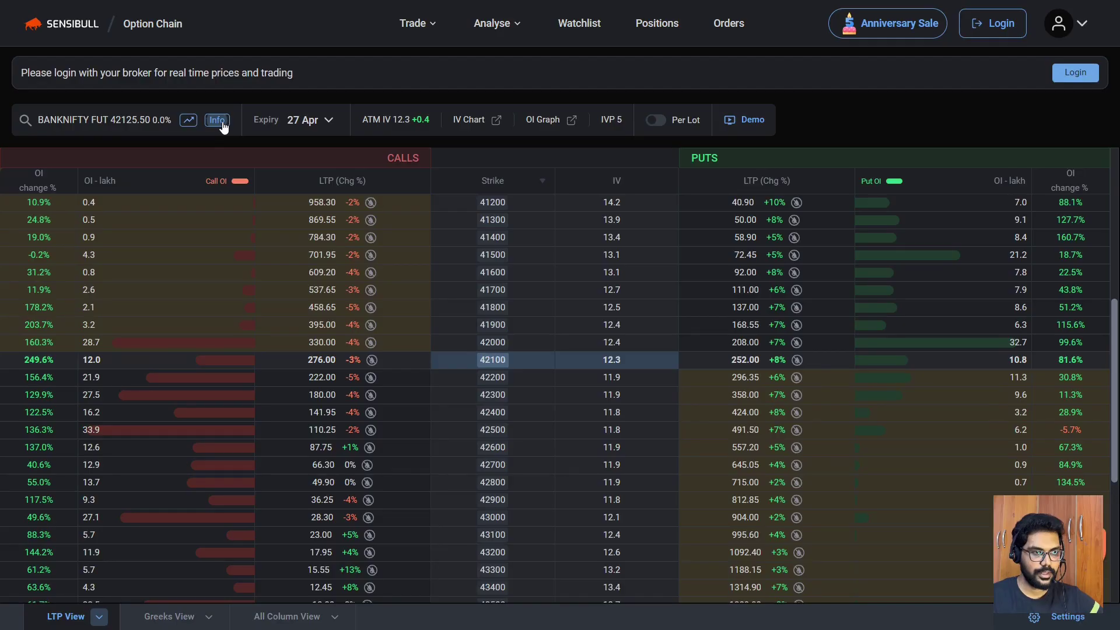
left_click(222, 121)
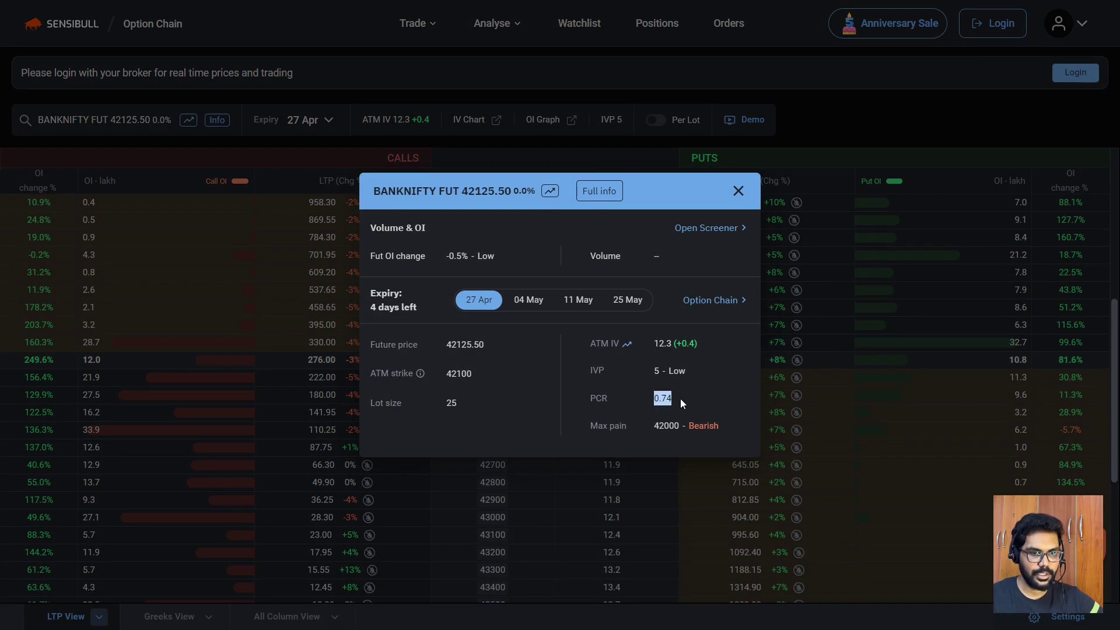
- Enter today's PCR 0.74 in F66 and yesterday's PCR 0.91 in F65
key("alt+Tab")
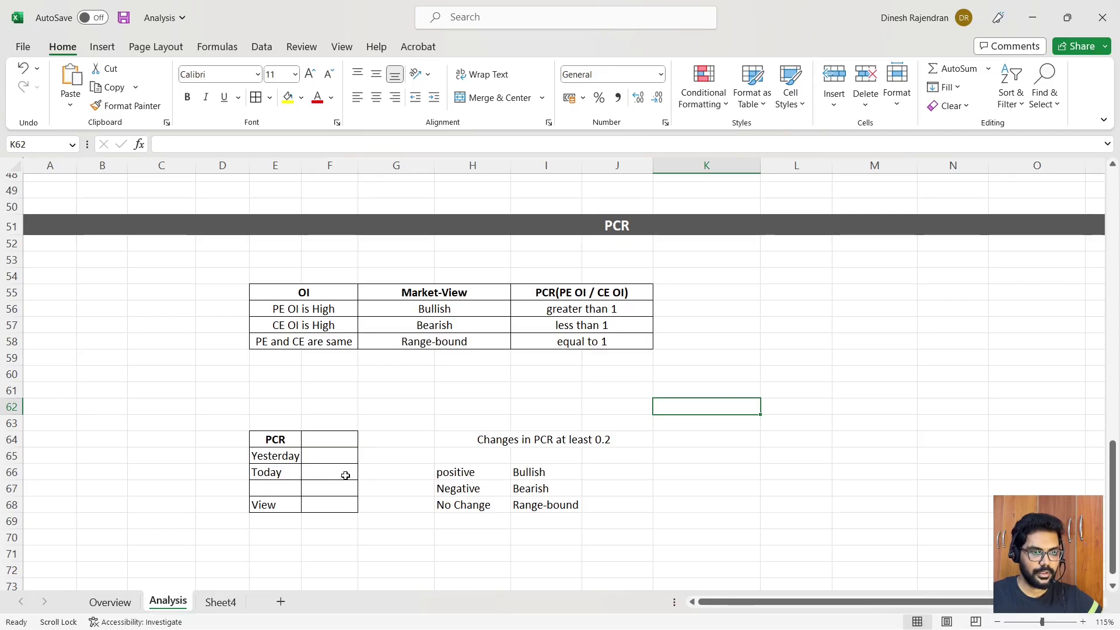
left_click(344, 475)
type("0")
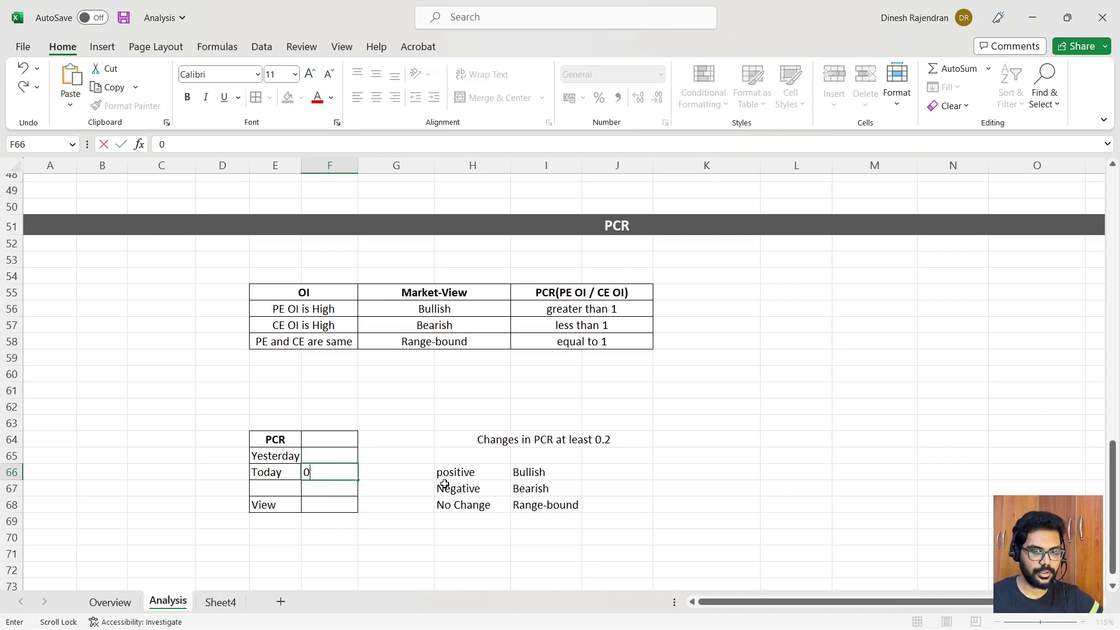
type(".74")
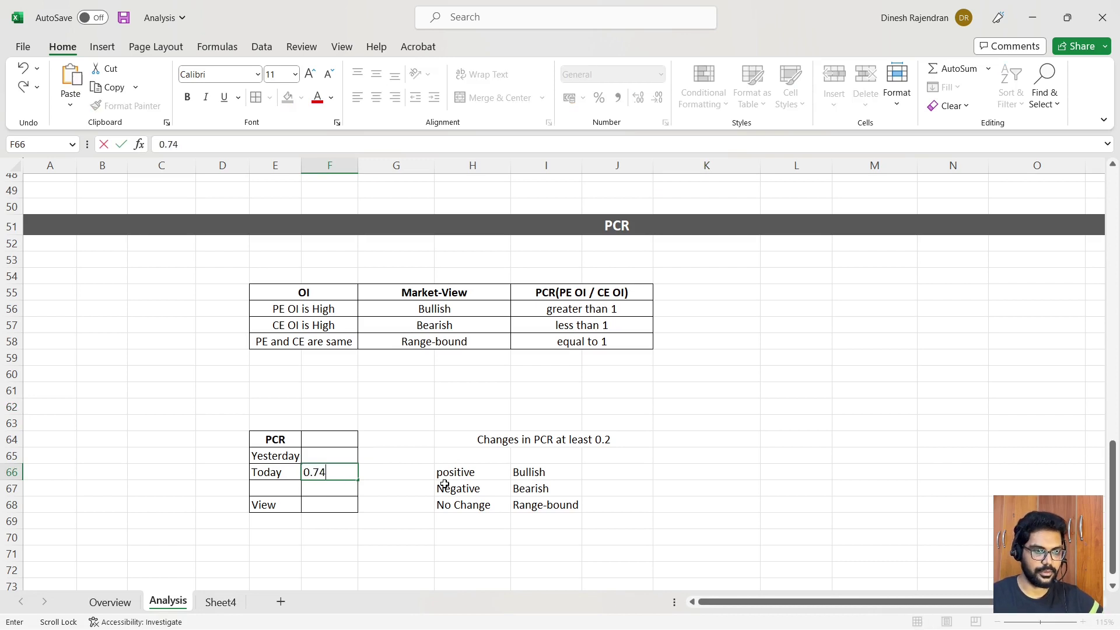
left_click(362, 550)
left_click(335, 473)
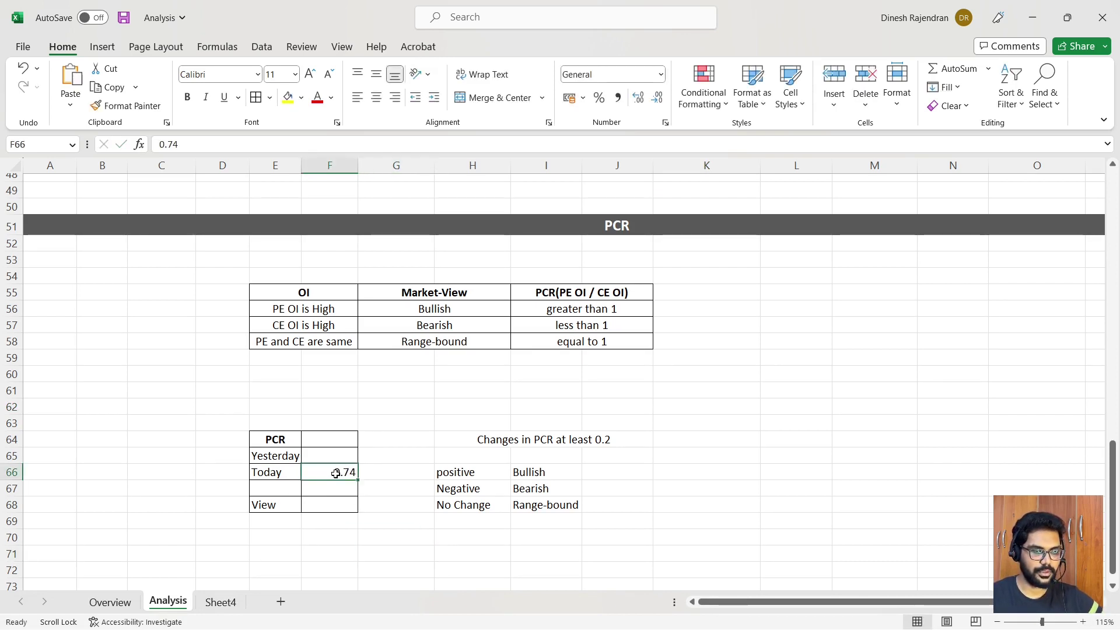
left_click(340, 455)
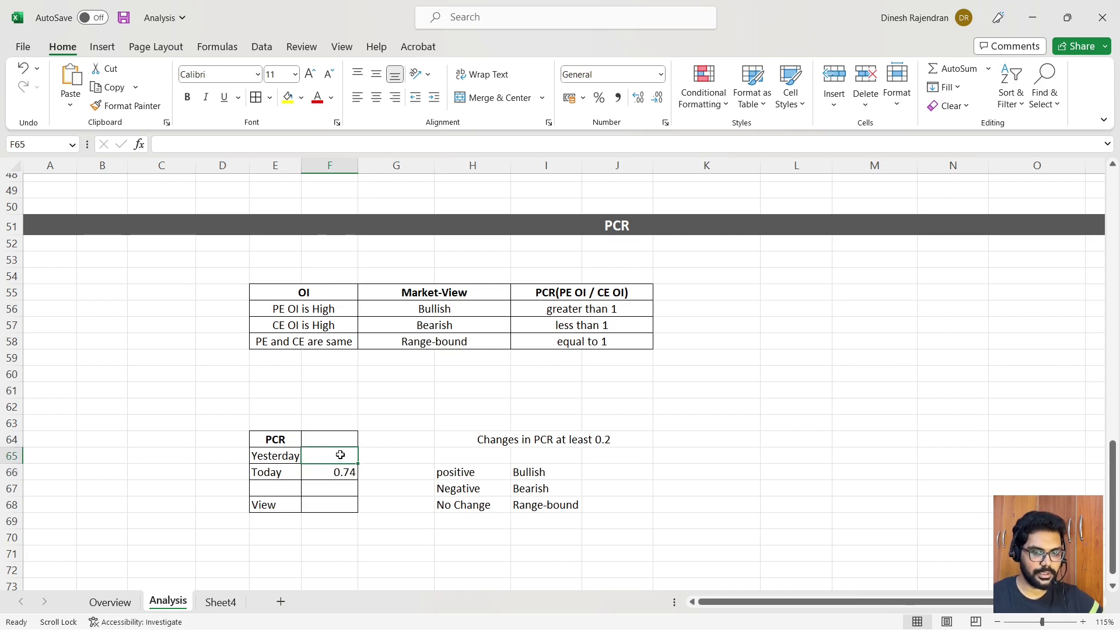
type("0.91")
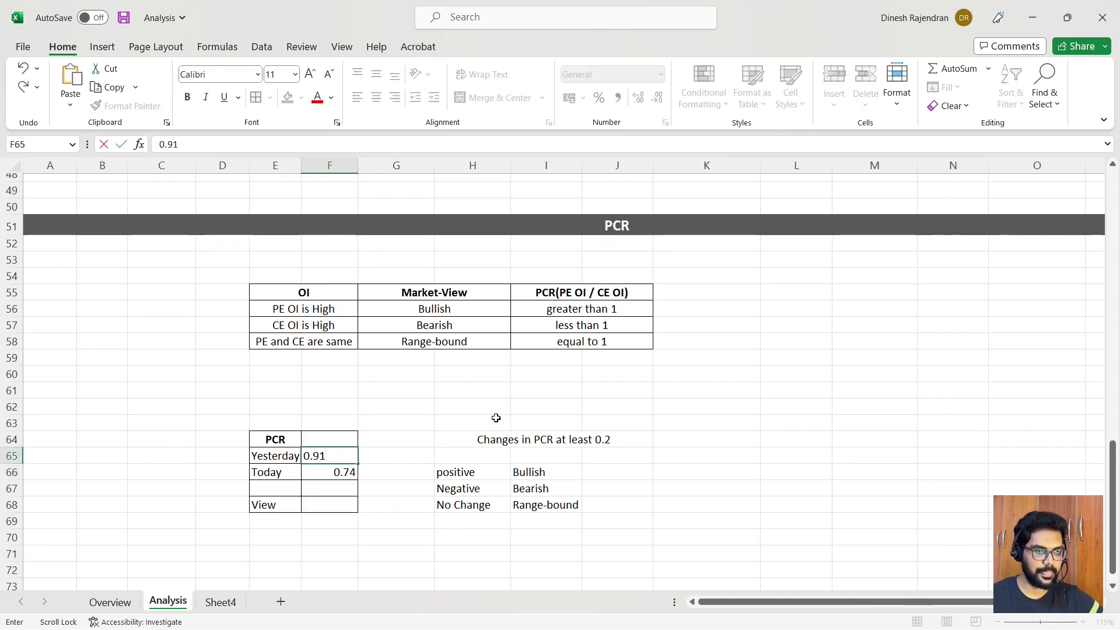
scroll(494, 417, "down", 1)
- Compute the PCR change in F67 with =(F66-F65), giving -0.17
left_click(339, 463)
type("=(")
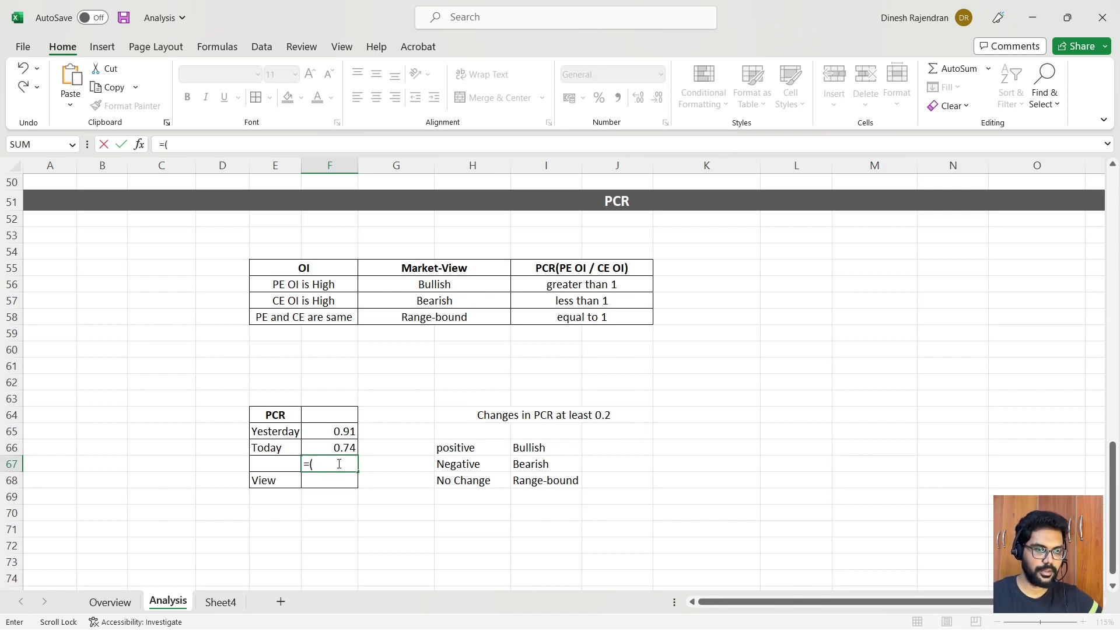
left_click(336, 447)
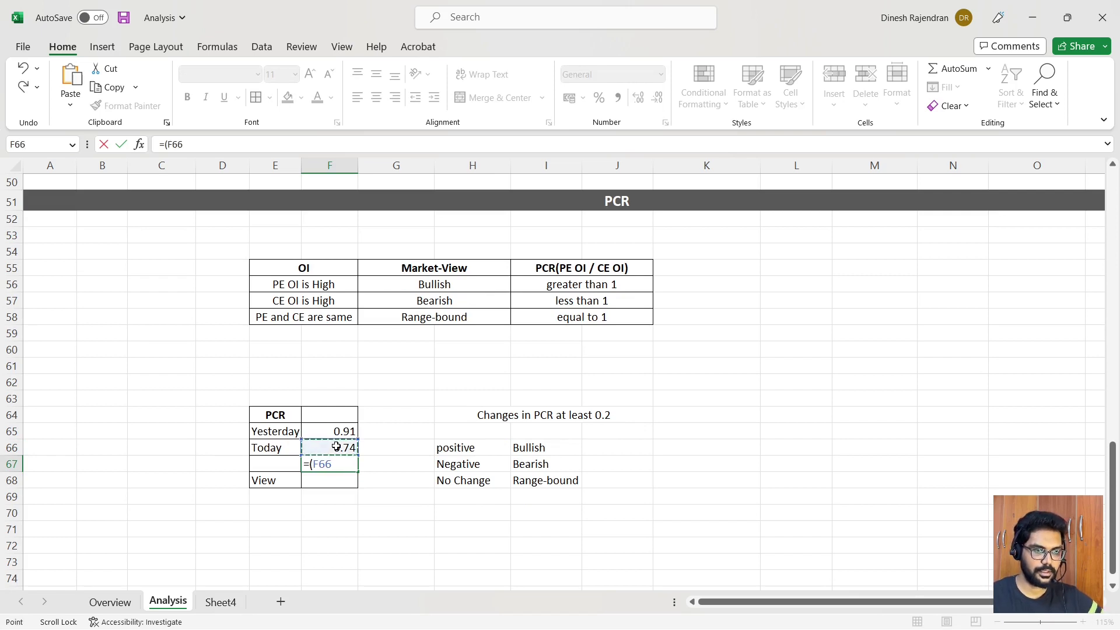
type("-")
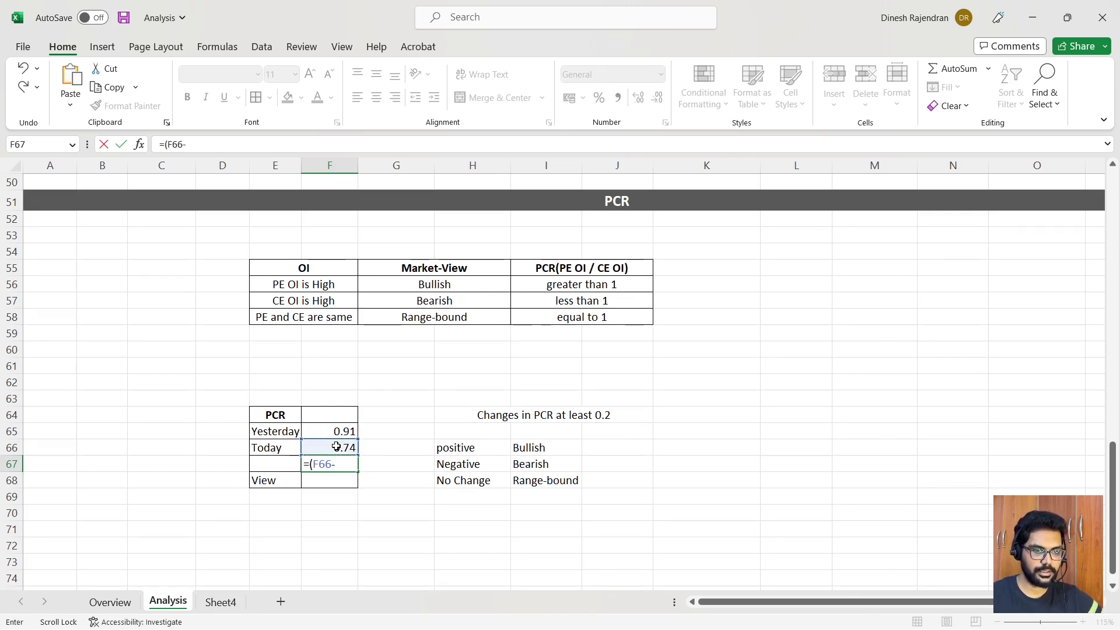
left_click(341, 430)
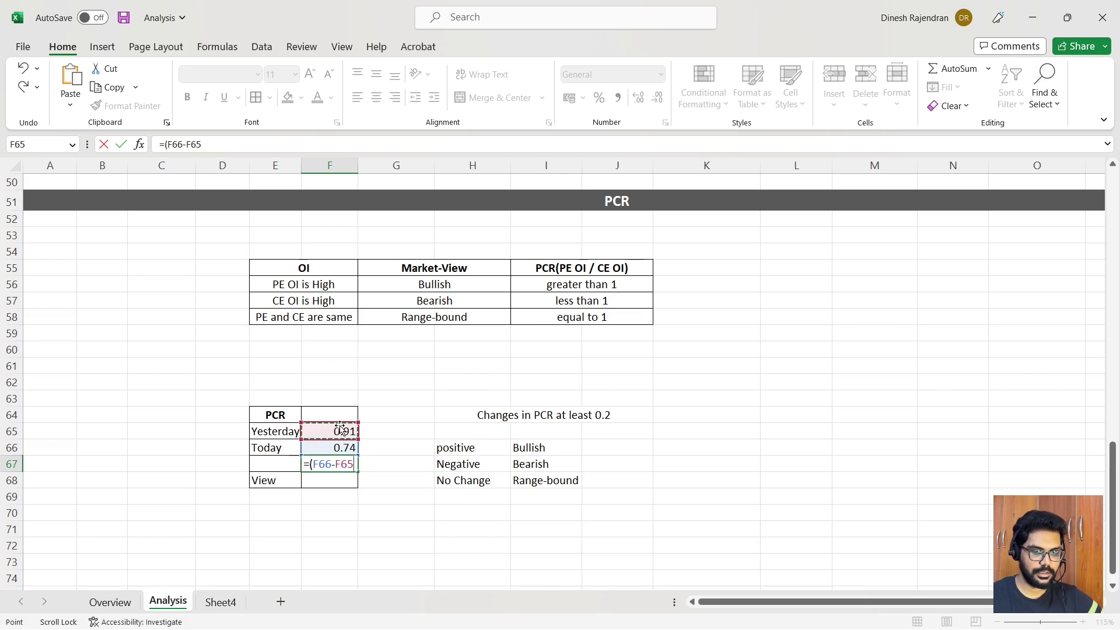
type(")")
key("Return")
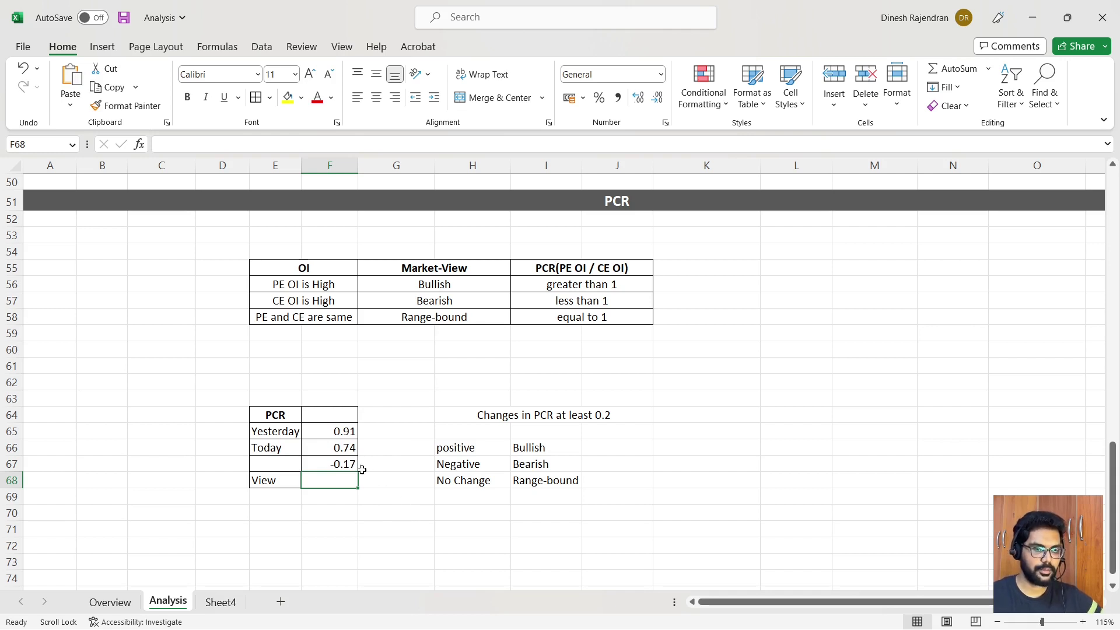
- Review the PCR rules: 0.2 change threshold and the range-bound, bullish and bearish outcomes
left_click(494, 415)
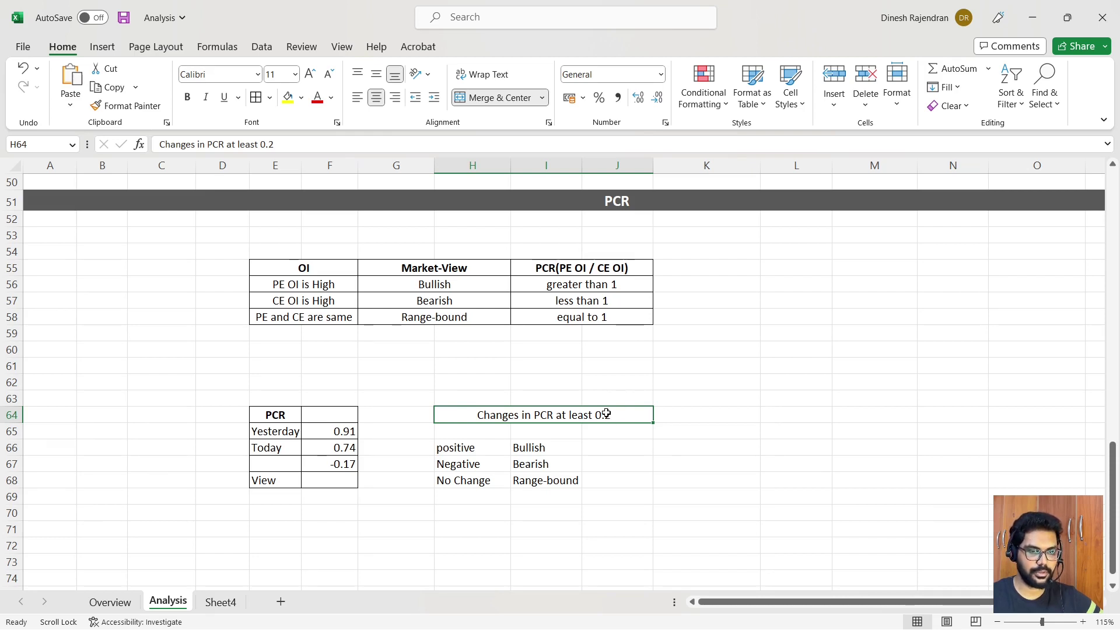
left_click(465, 486)
left_click(546, 483)
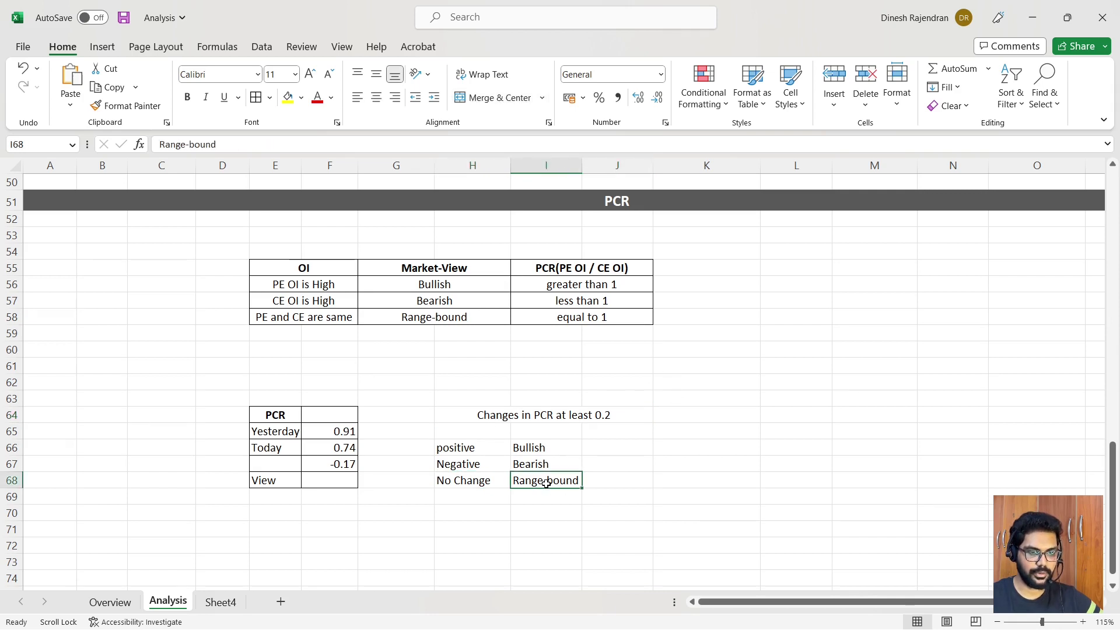
left_click(602, 415)
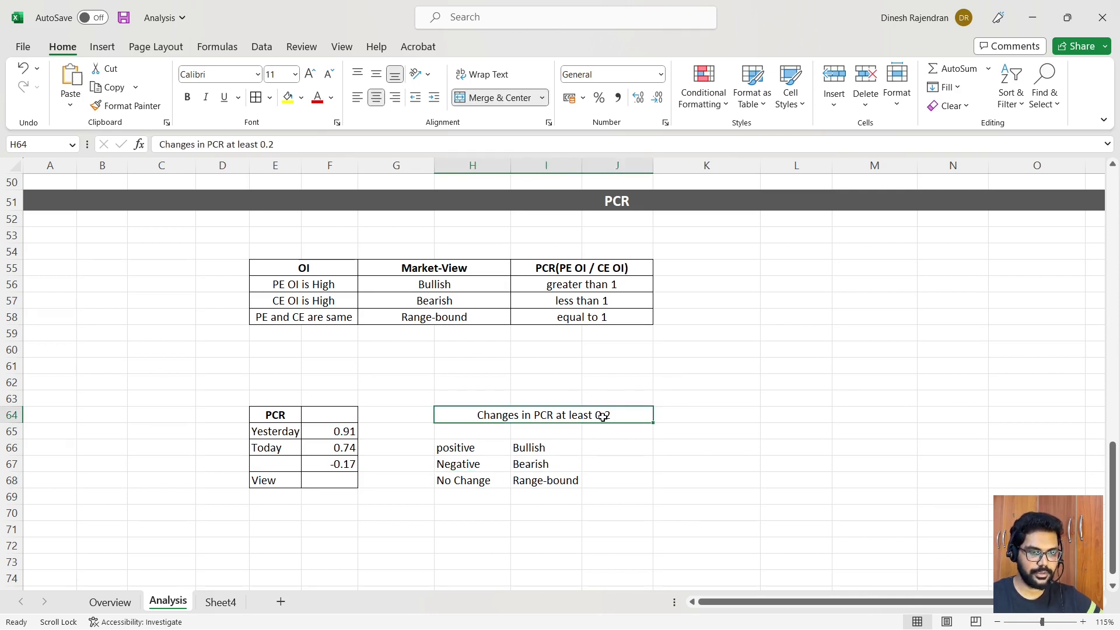
left_click(532, 462)
left_click(532, 448)
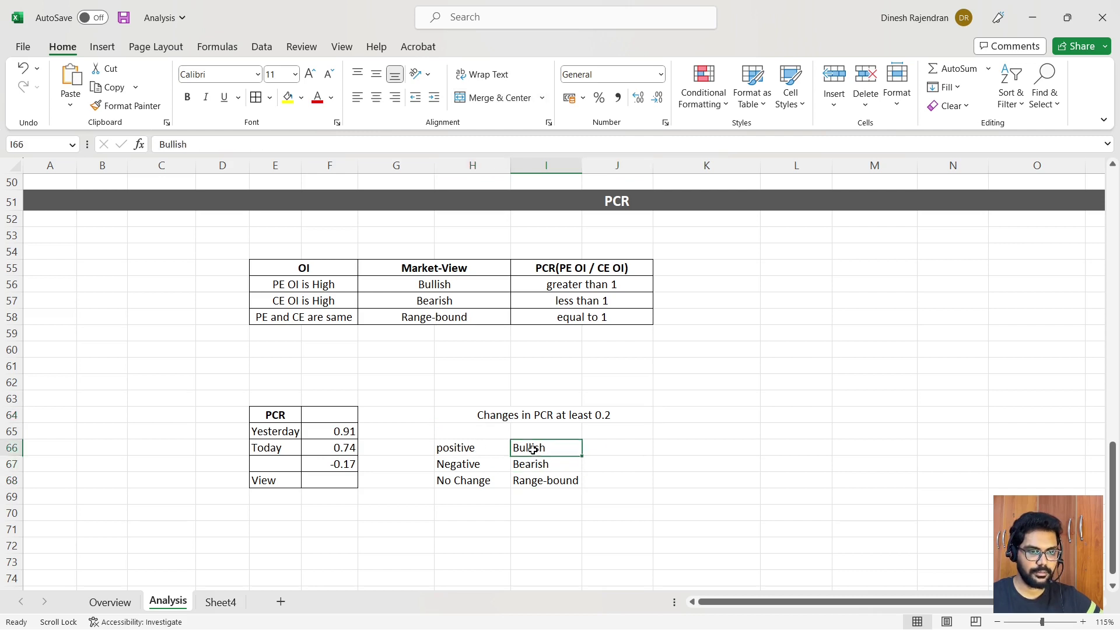
left_click(608, 416)
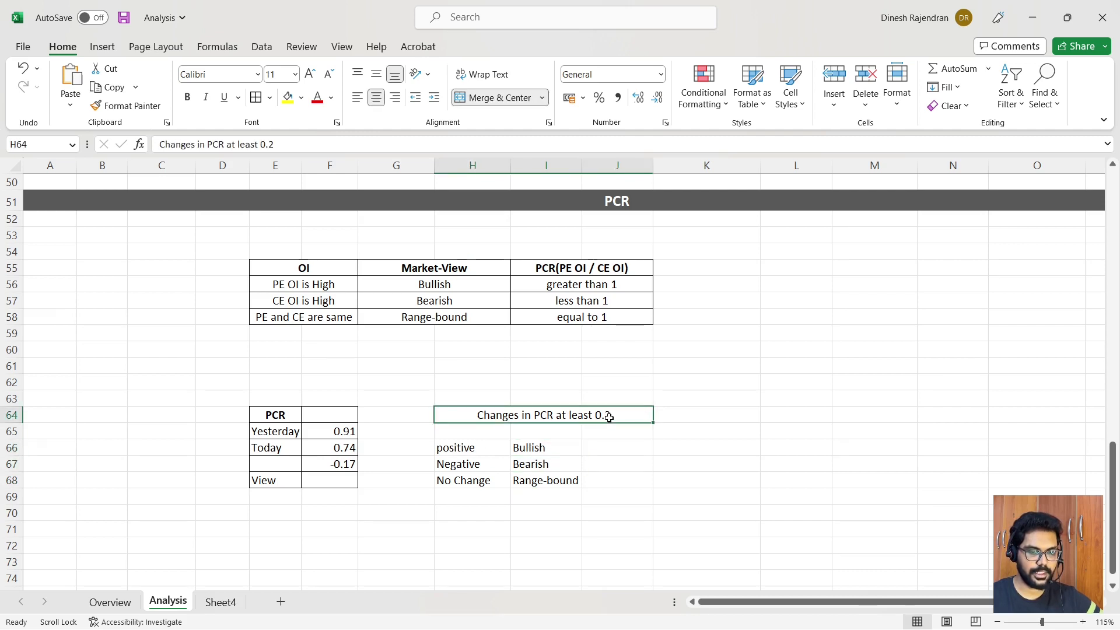
left_click(530, 465)
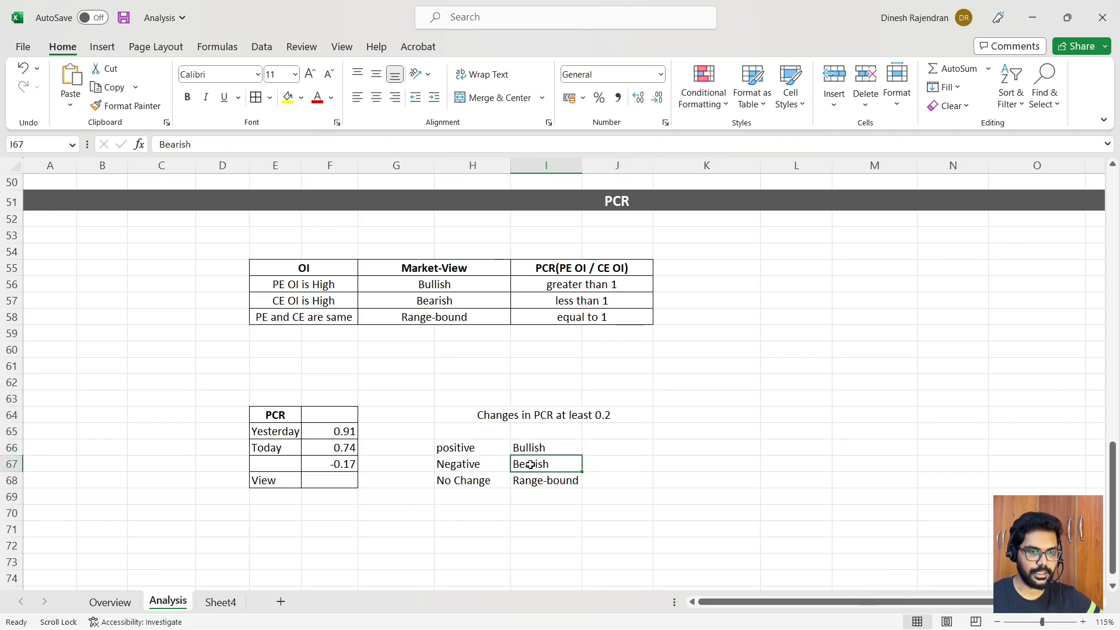
- Enter range-bound as the PCR View in F68
left_click(347, 479)
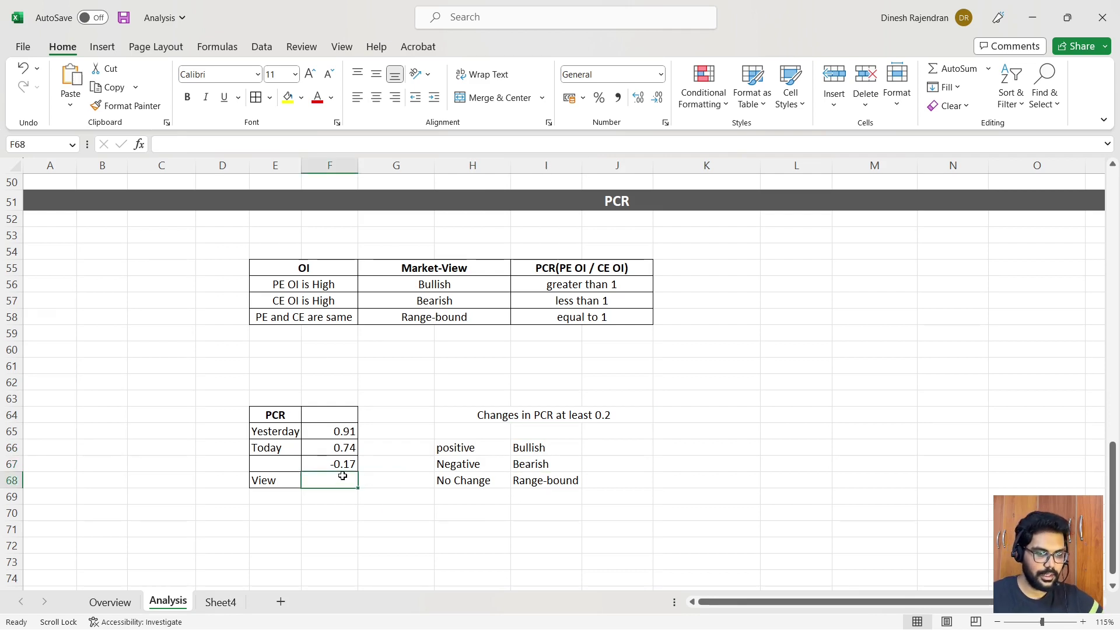
type("ran")
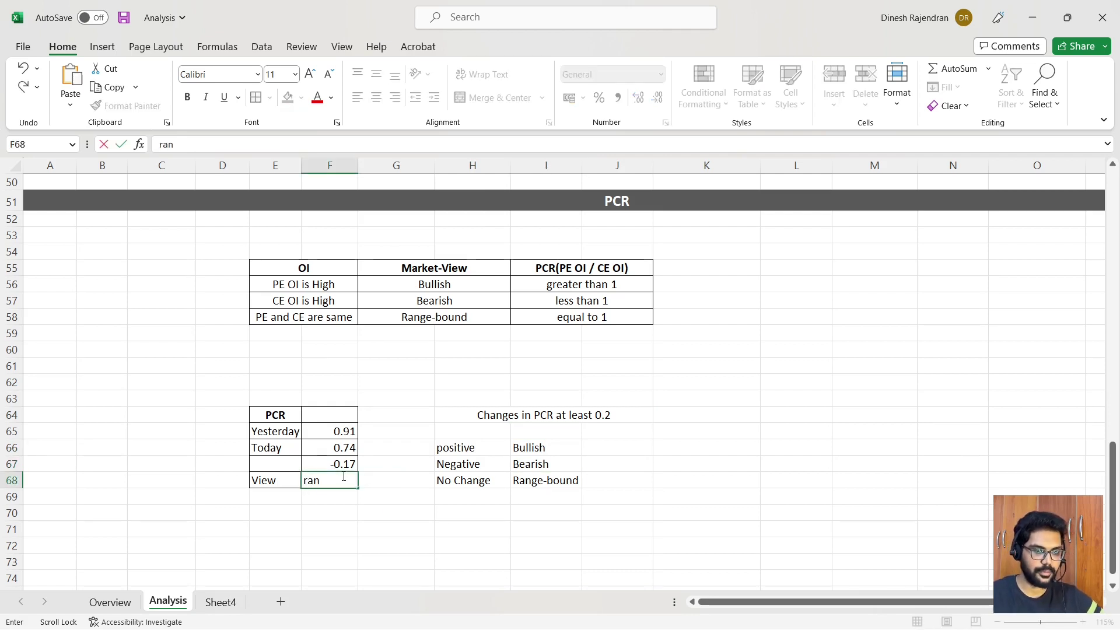
type("ge-b")
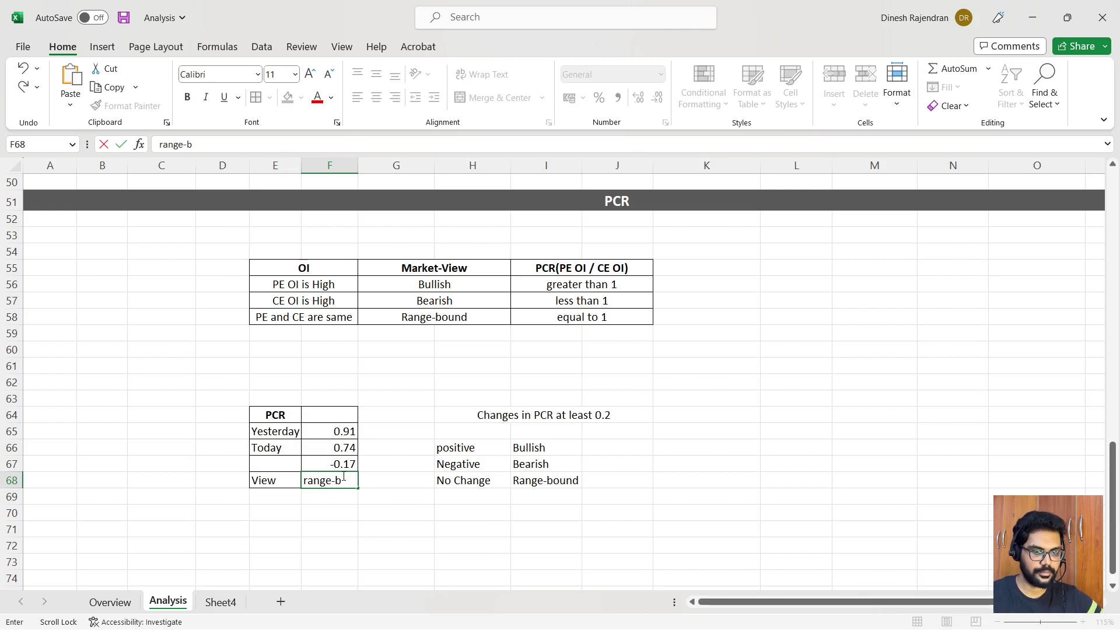
type("ounf")
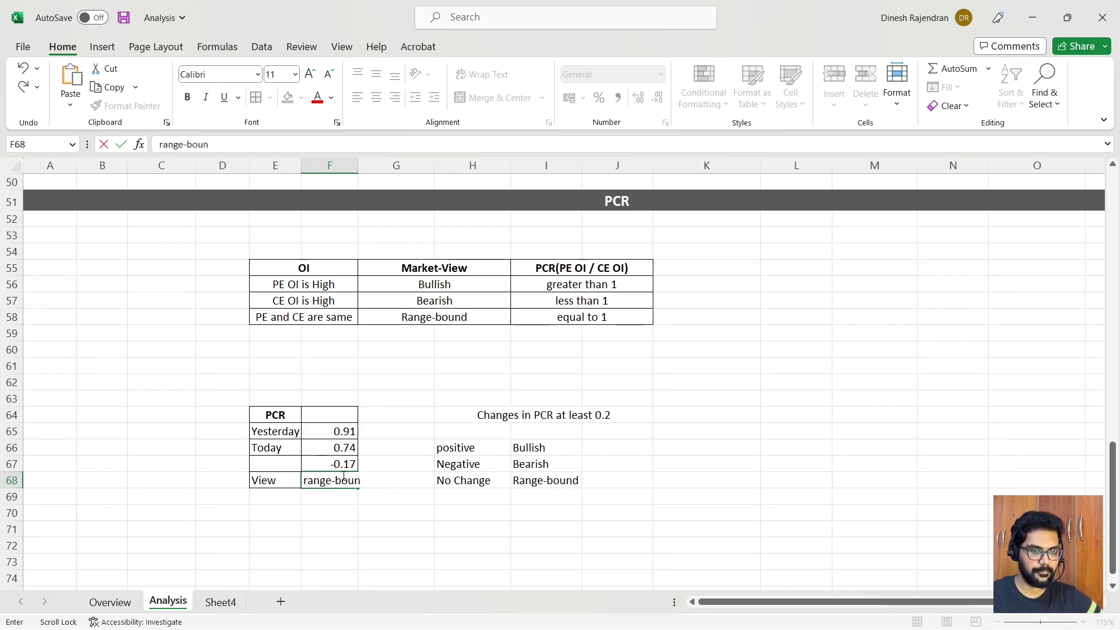
left_click(391, 533)
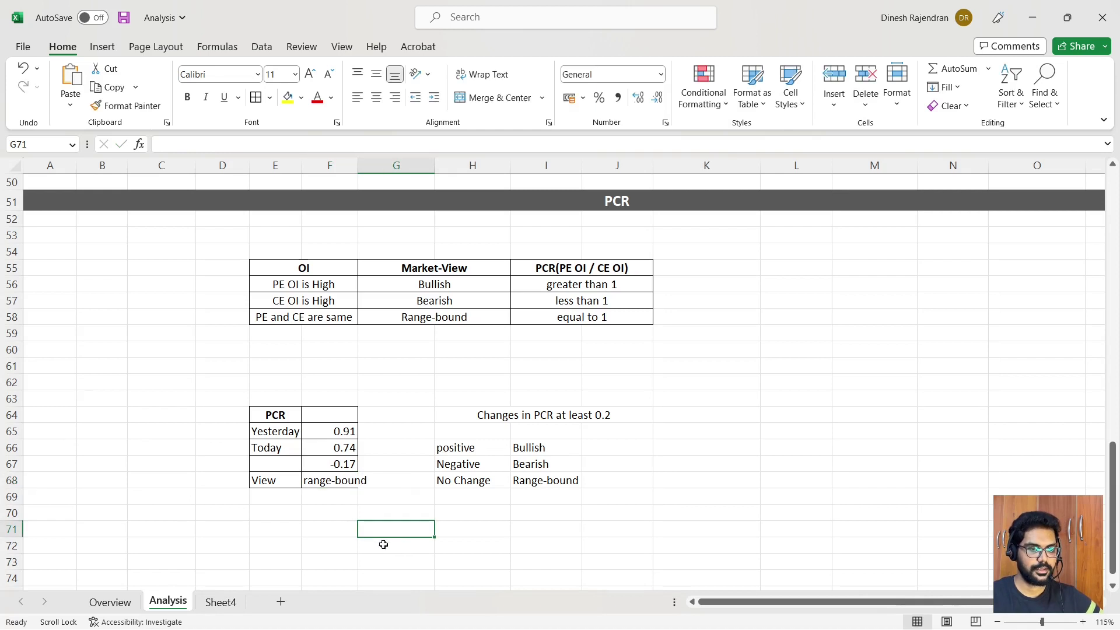
- On the Overview sheet, enter range-bound as the PCR market-view in J12
left_click(124, 606)
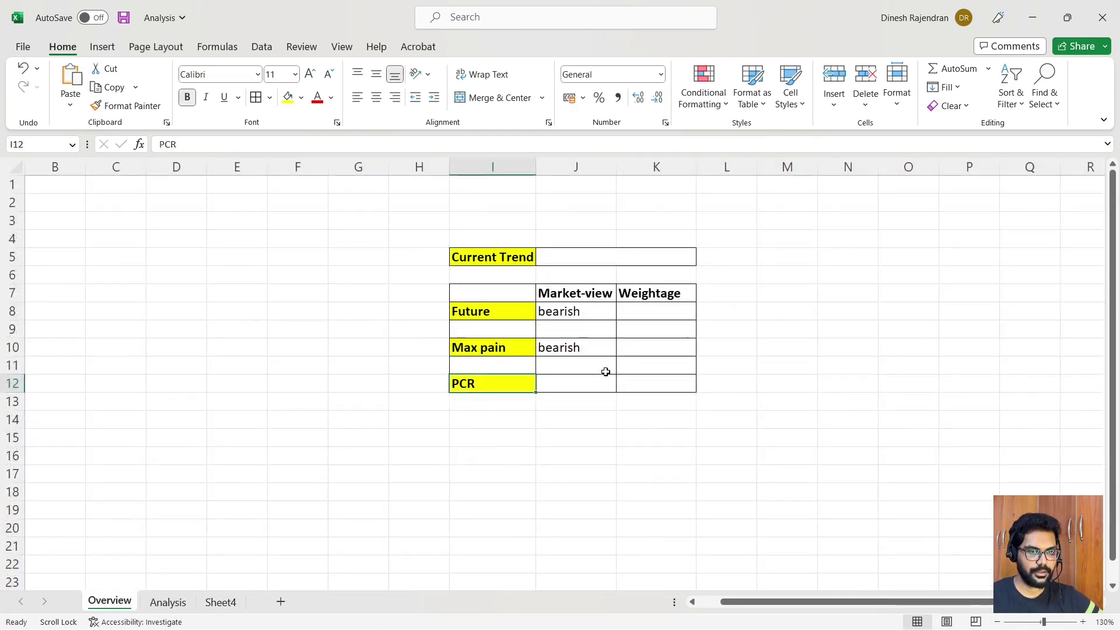
left_click(592, 392)
type("ra")
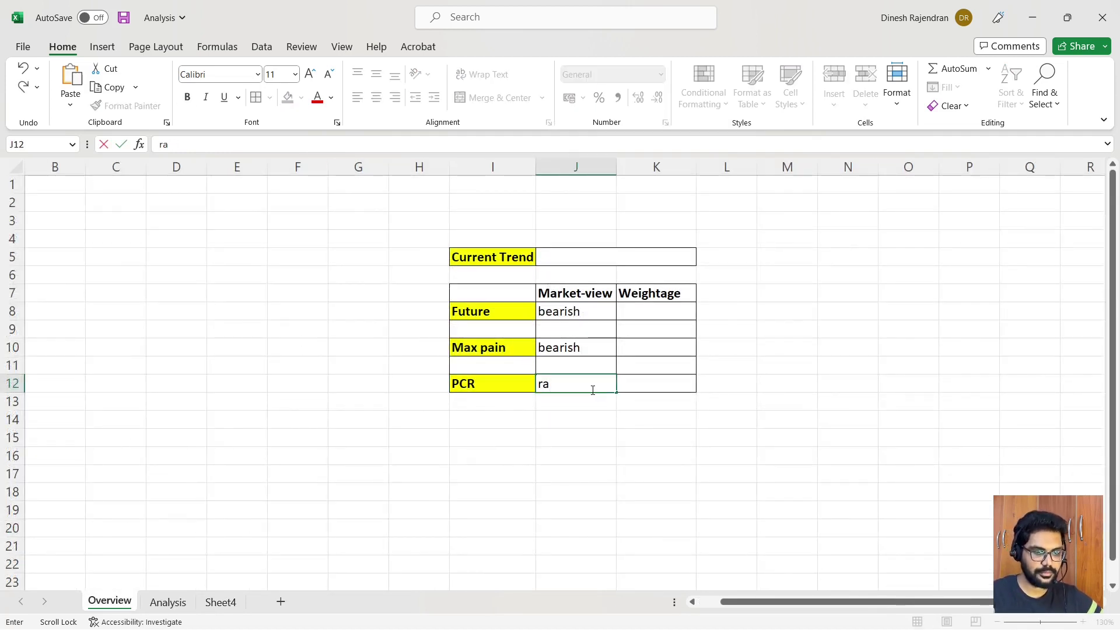
type("nge")
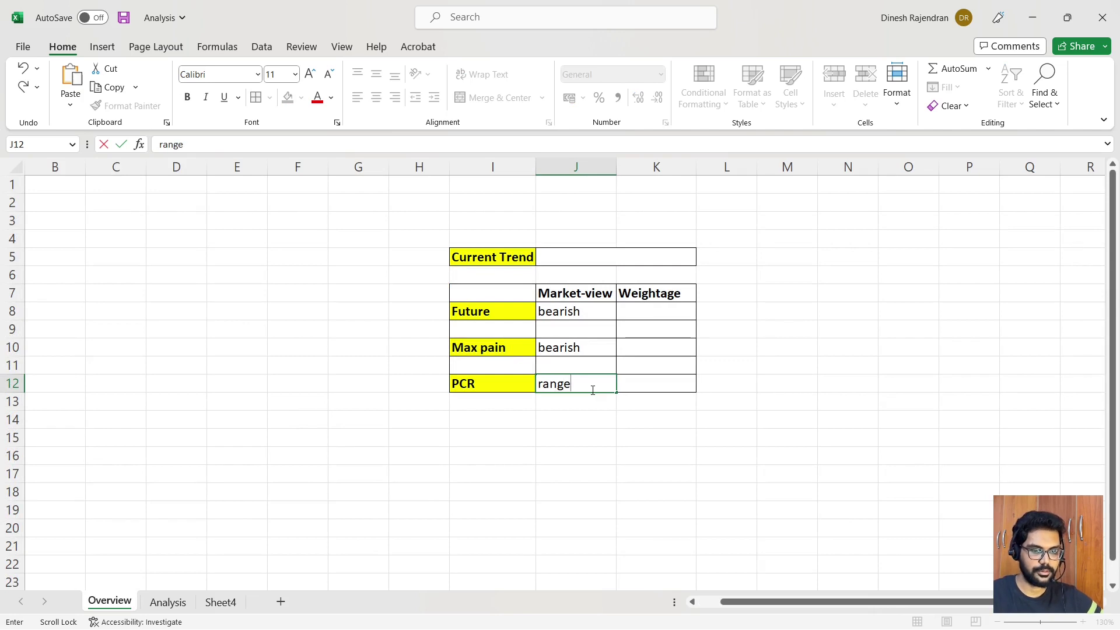
type("-bound")
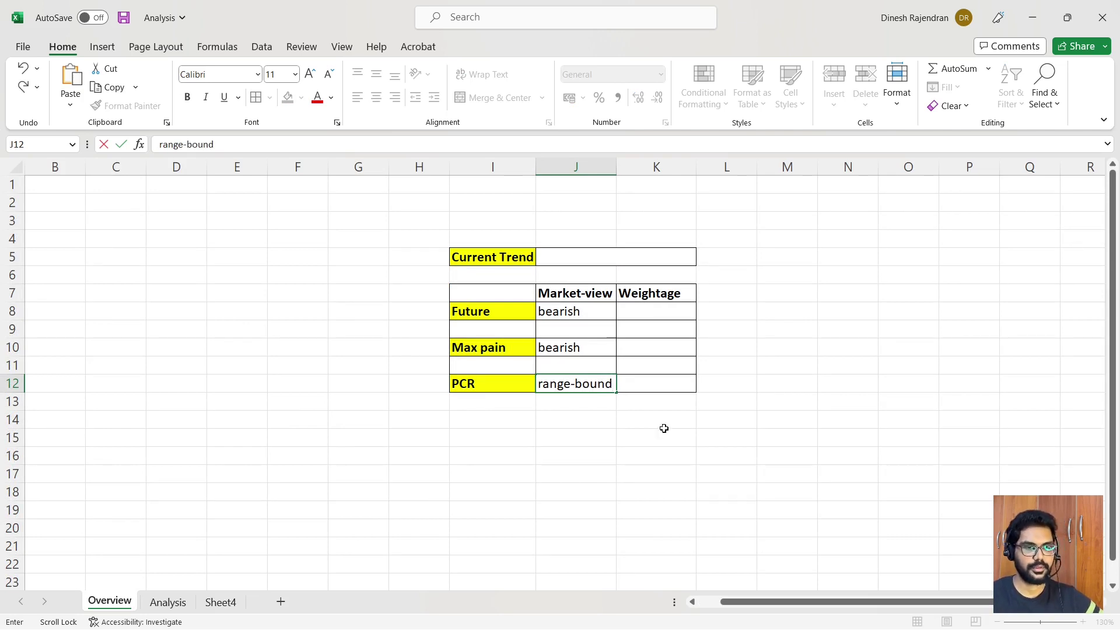
left_click(664, 465)
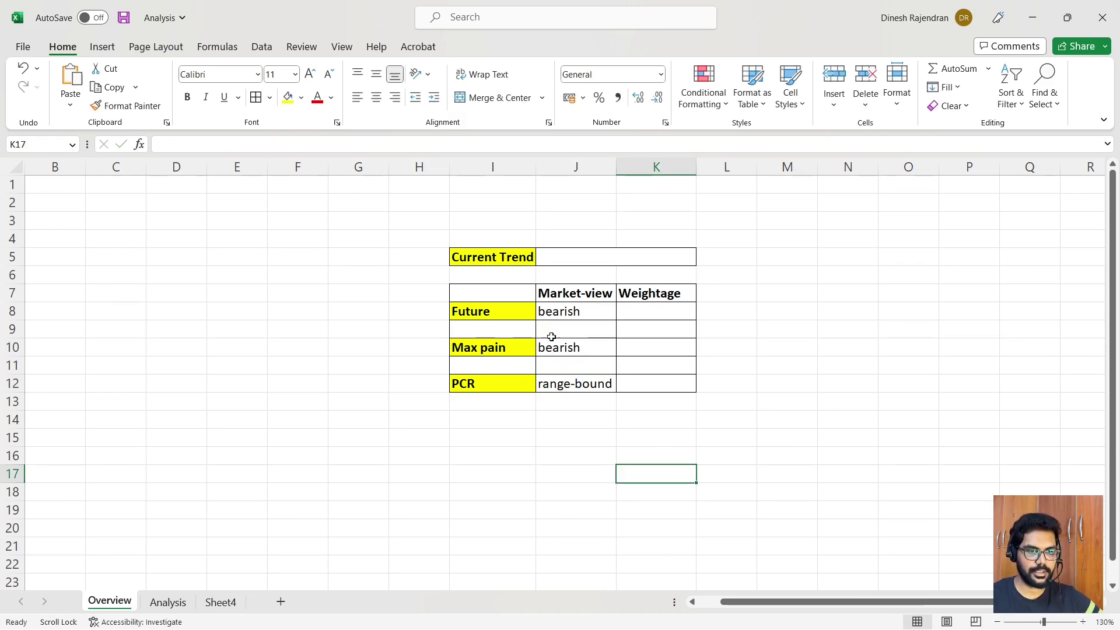
- Go over the Future, Max pain and PCR labels and the Weightage heading
key("Up")
key("Up")
key("Up")
key("Up")
key("Up")
key("Left")
key("Left")
left_click(504, 311)
left_click(502, 347)
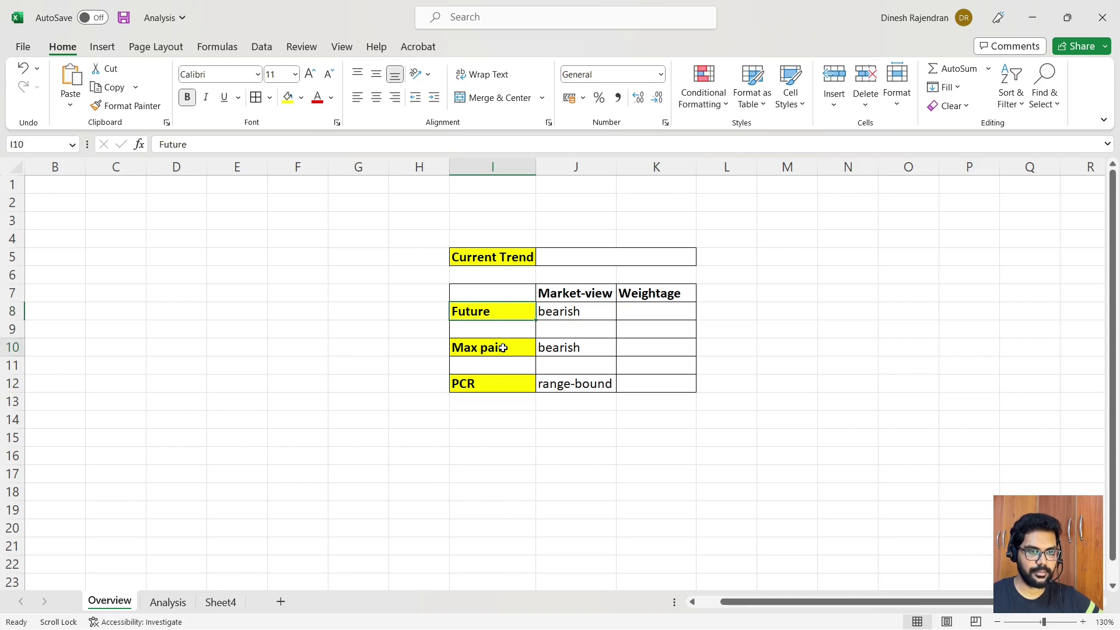
left_click(495, 387)
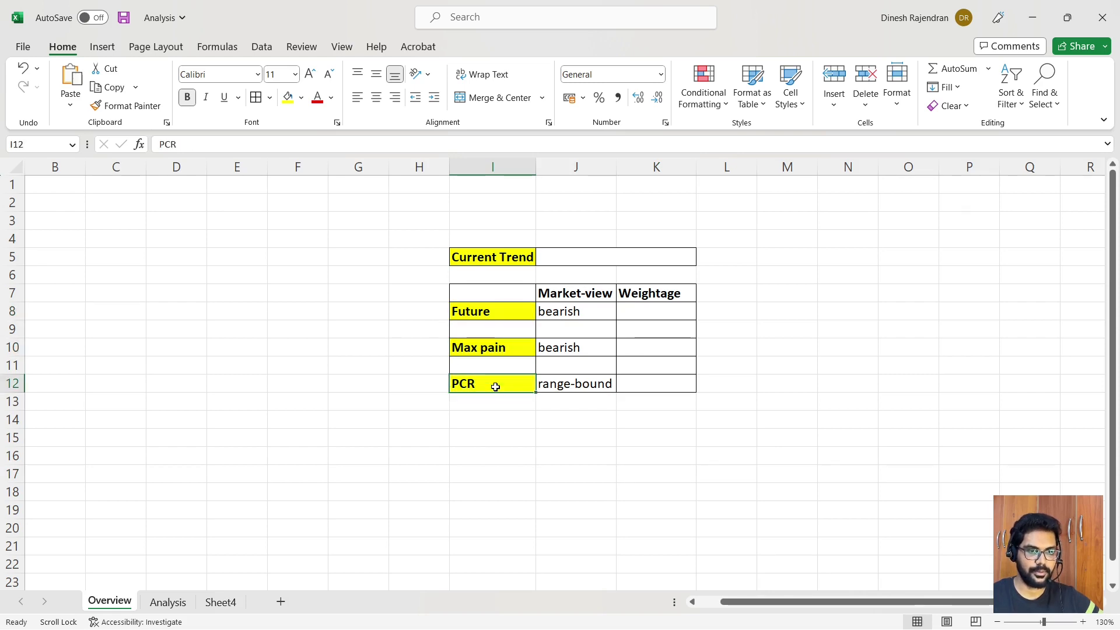
left_click(648, 294)
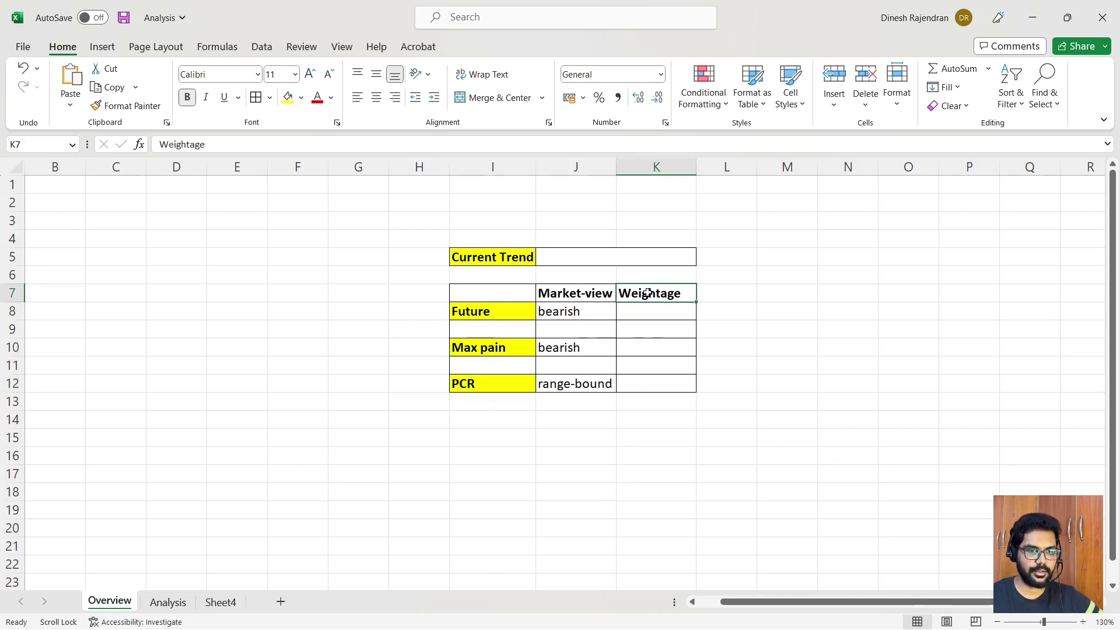
- Give Future, Max pain and PCR weightages of 50, 30 and 20, totalling 100
left_click(668, 440)
key("Up")
key("Up")
key("Up")
key("Right")
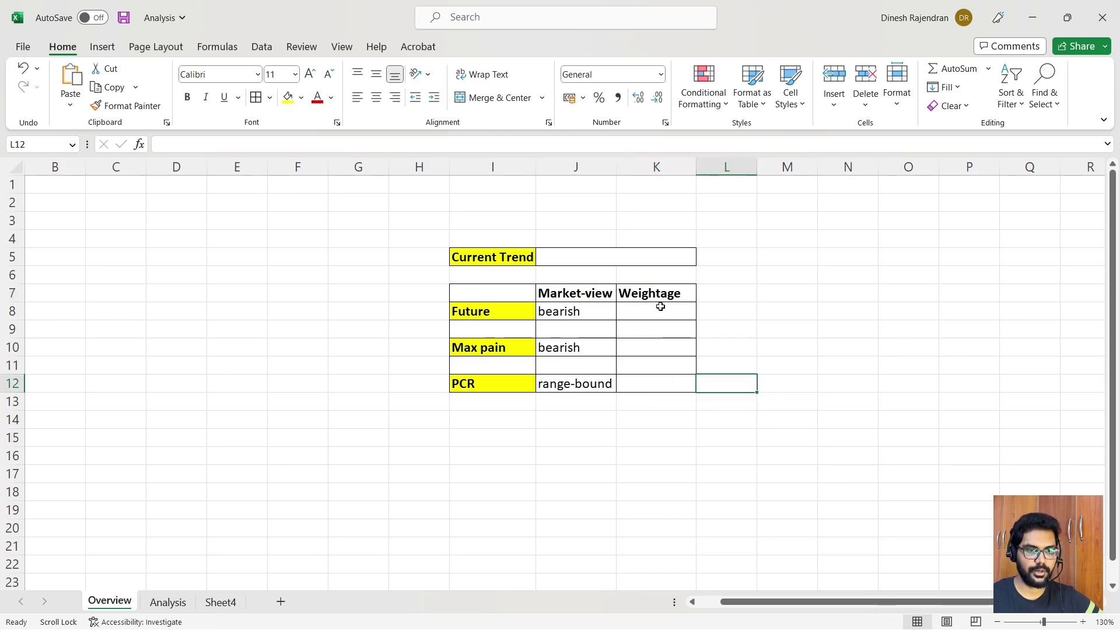
left_click(660, 293)
left_click(662, 311)
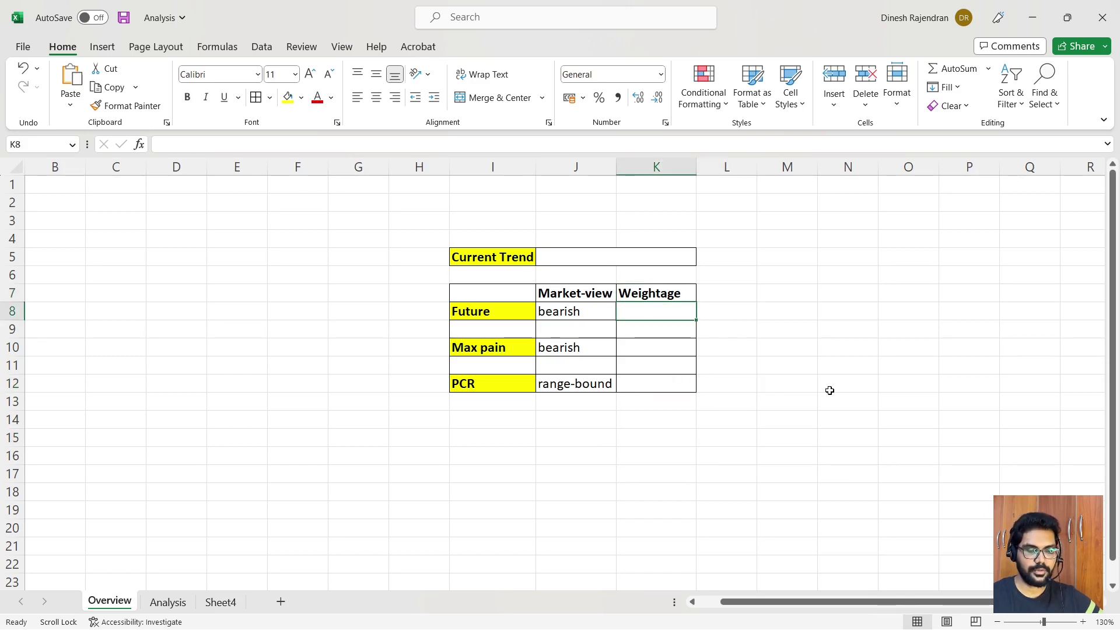
type("50")
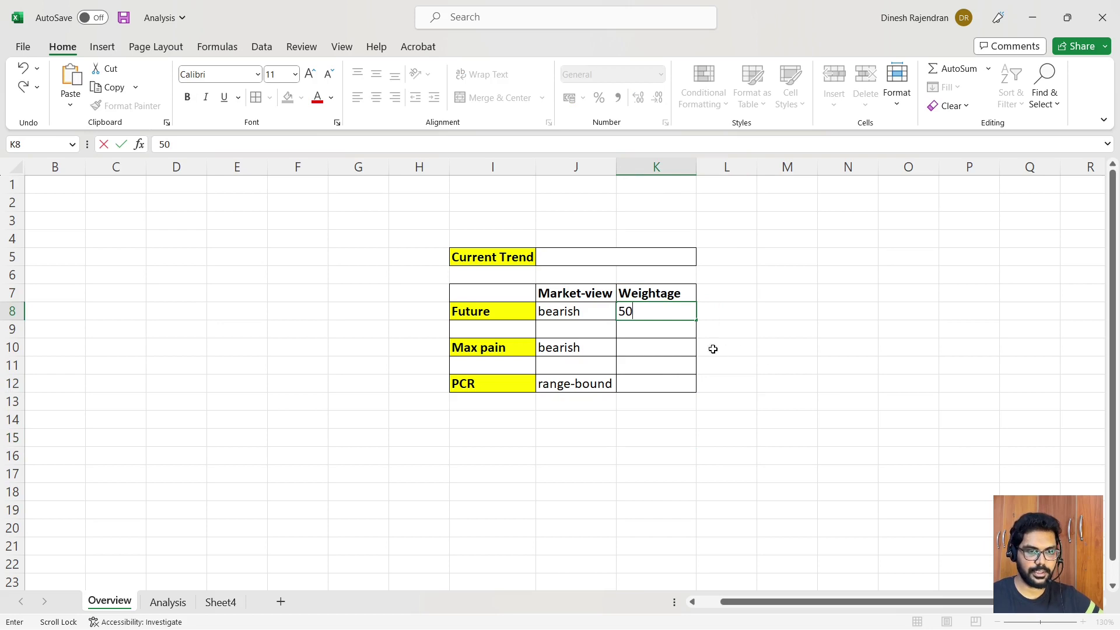
left_click(659, 348)
type("30")
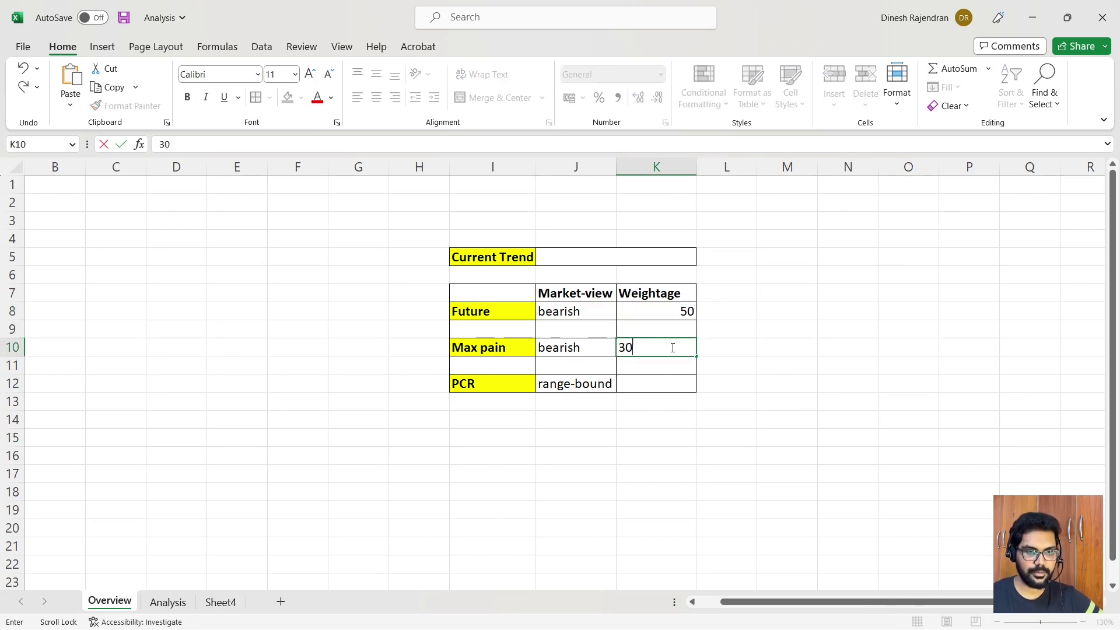
left_click(693, 453)
left_click(678, 387)
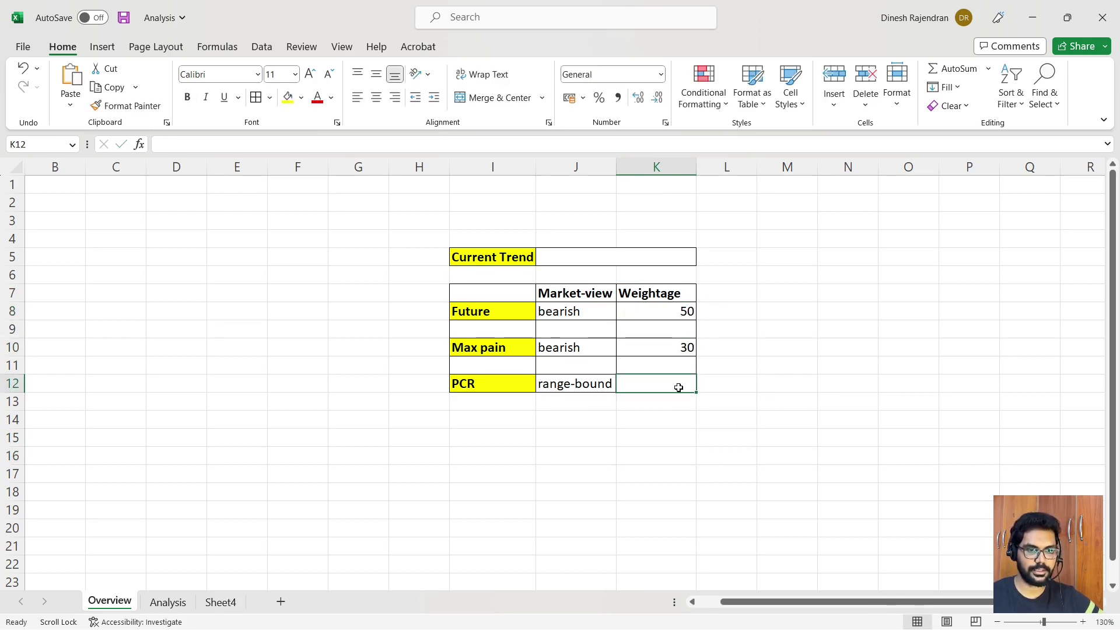
type("20")
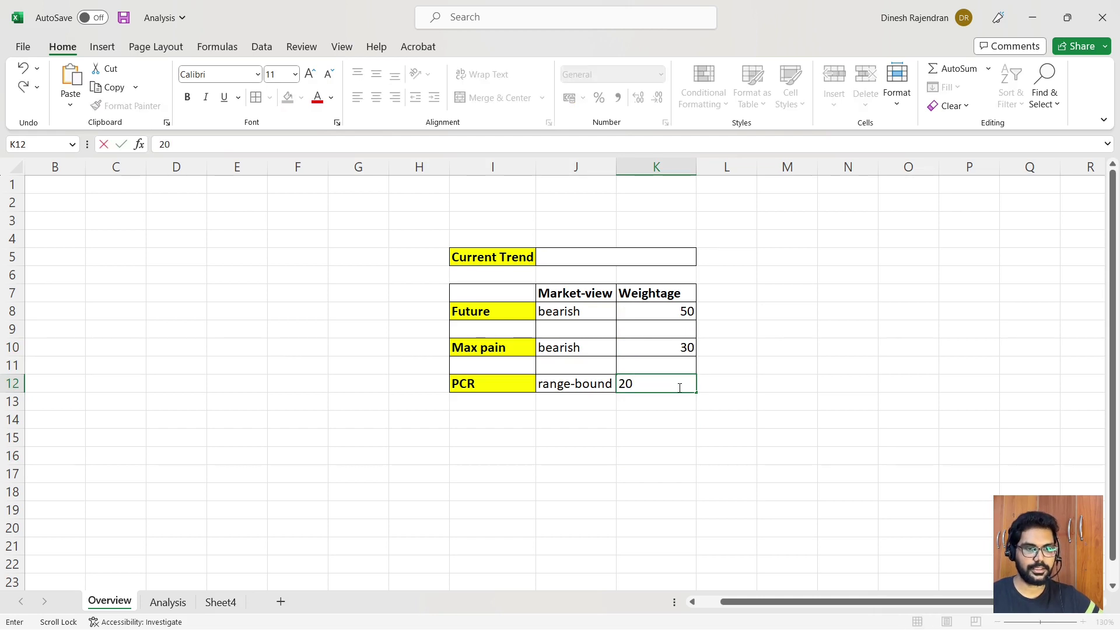
left_click(712, 450)
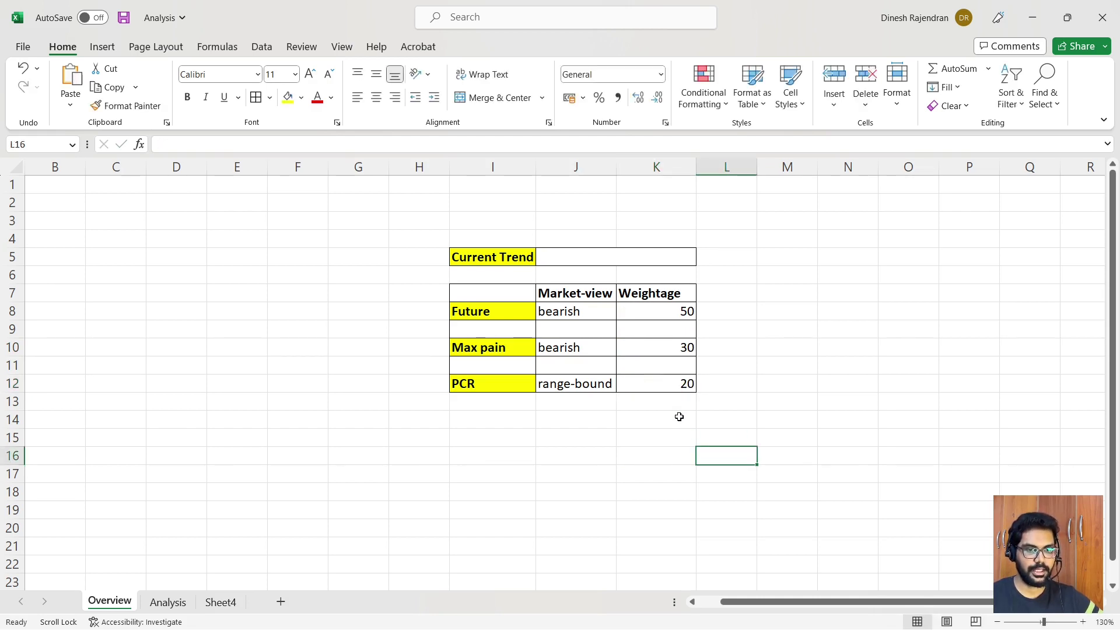
left_click_drag(688, 312, 688, 385)
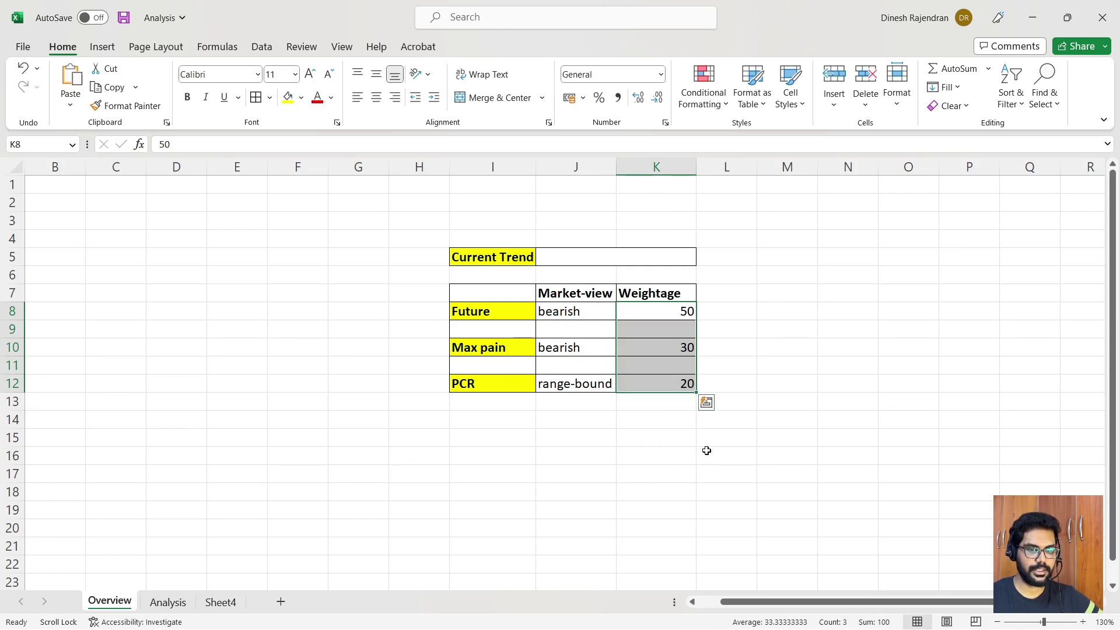
left_click(707, 450)
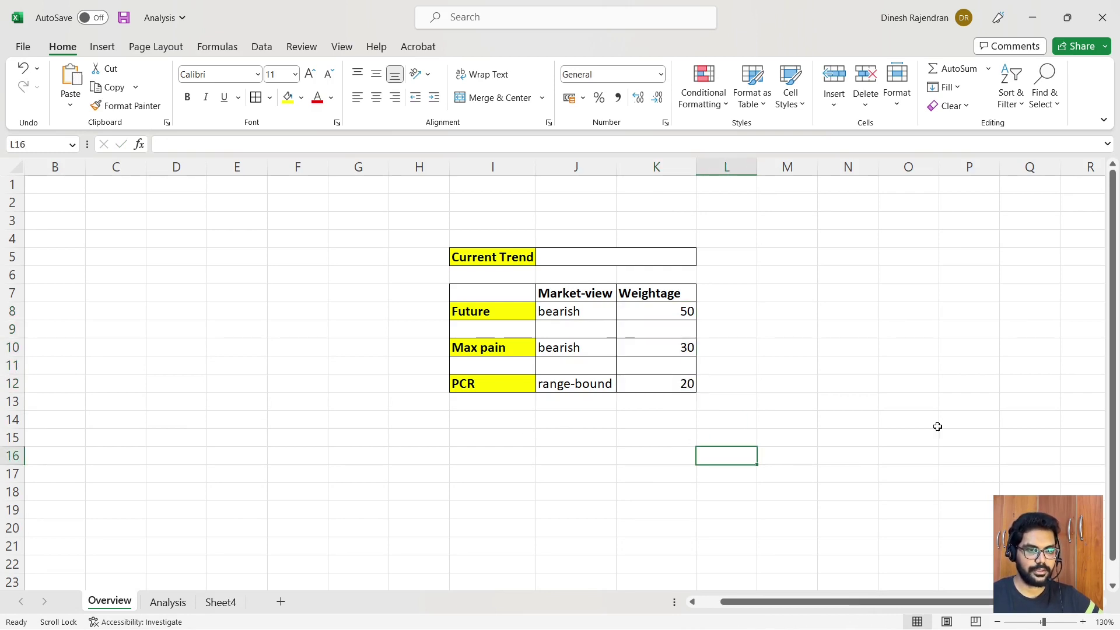
- Set the Current Trend cell J5 to bearish
left_click_drag(688, 311, 555, 328)
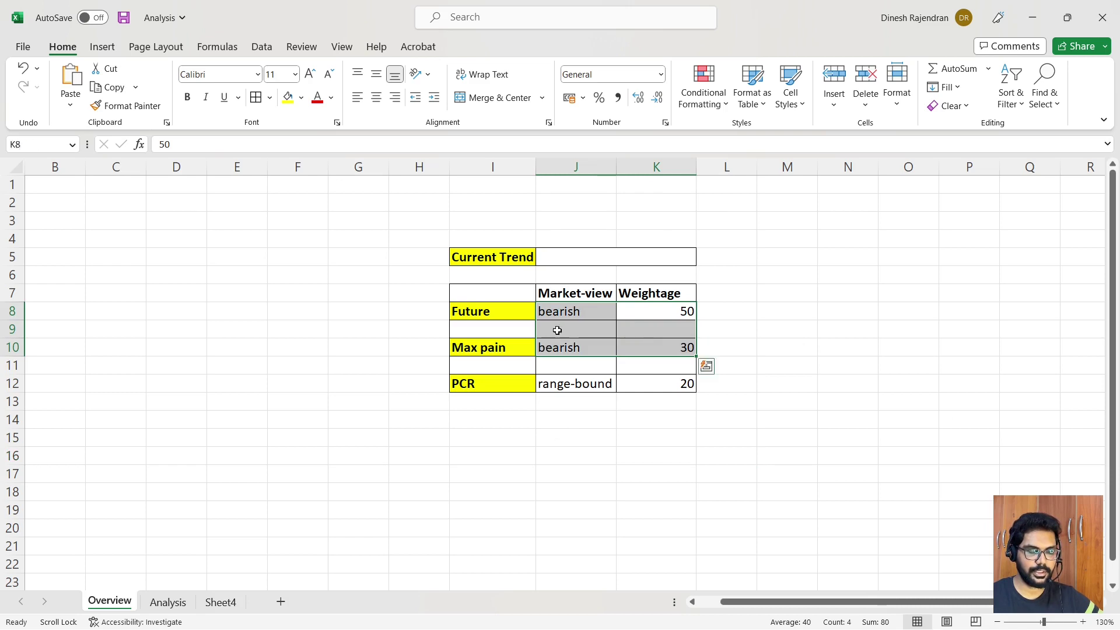
left_click(578, 256)
type("beari")
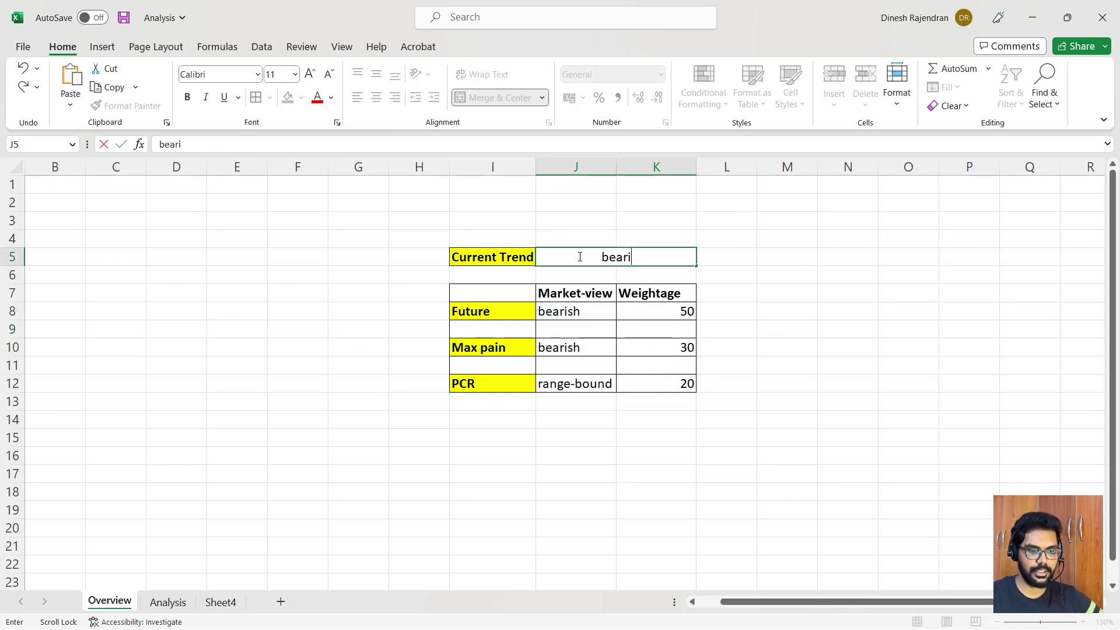
key("Return")
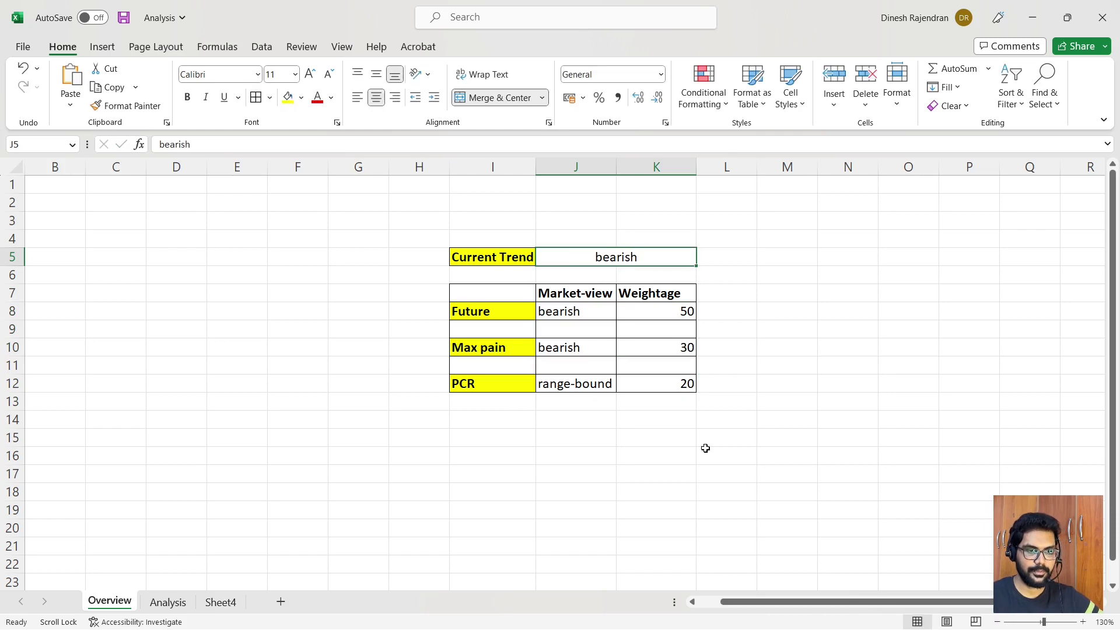
left_click(655, 474)
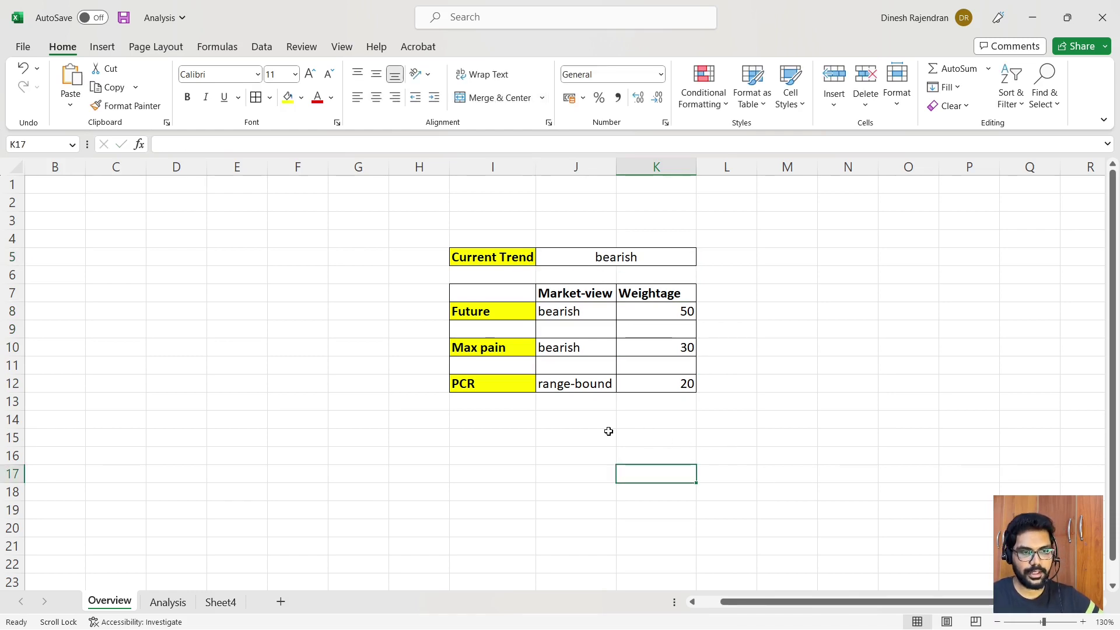
left_click(574, 312)
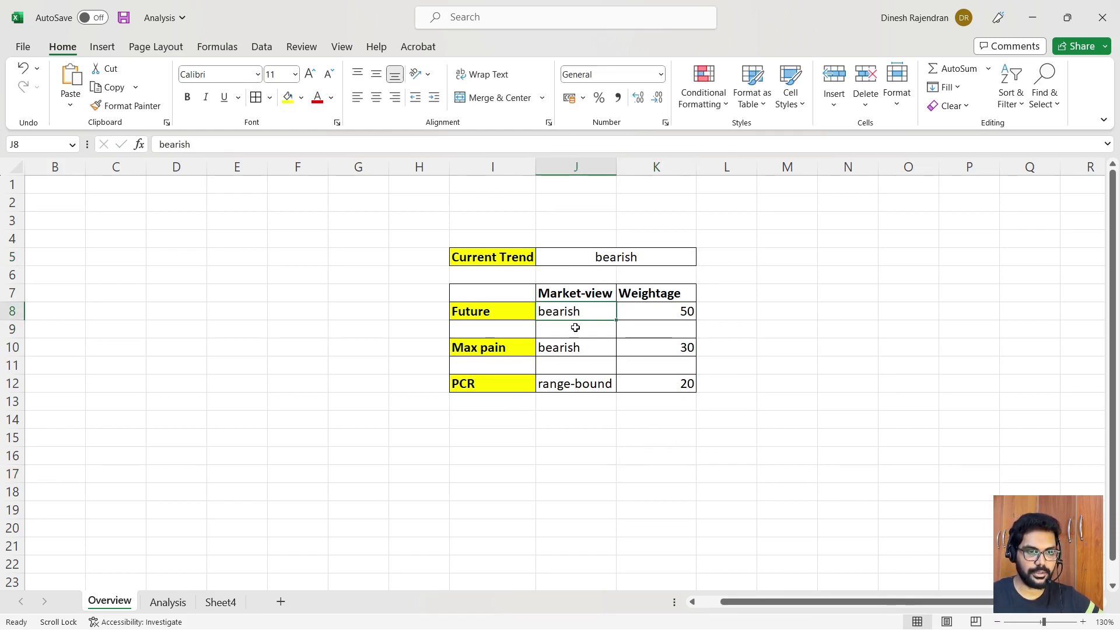
left_click(581, 350)
left_click(581, 386)
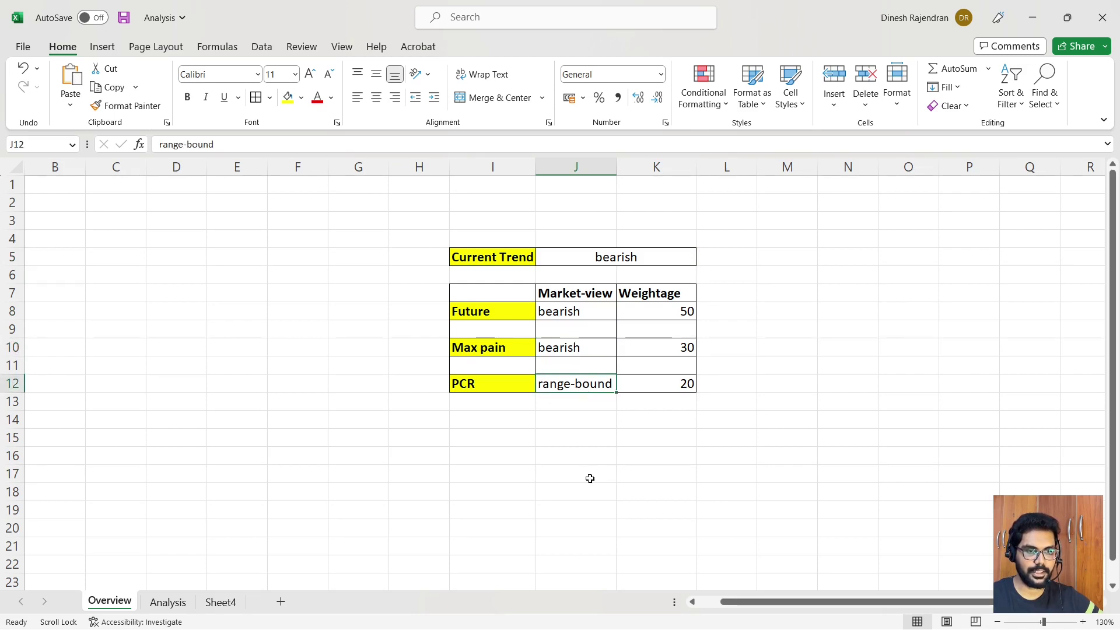
left_click(554, 312)
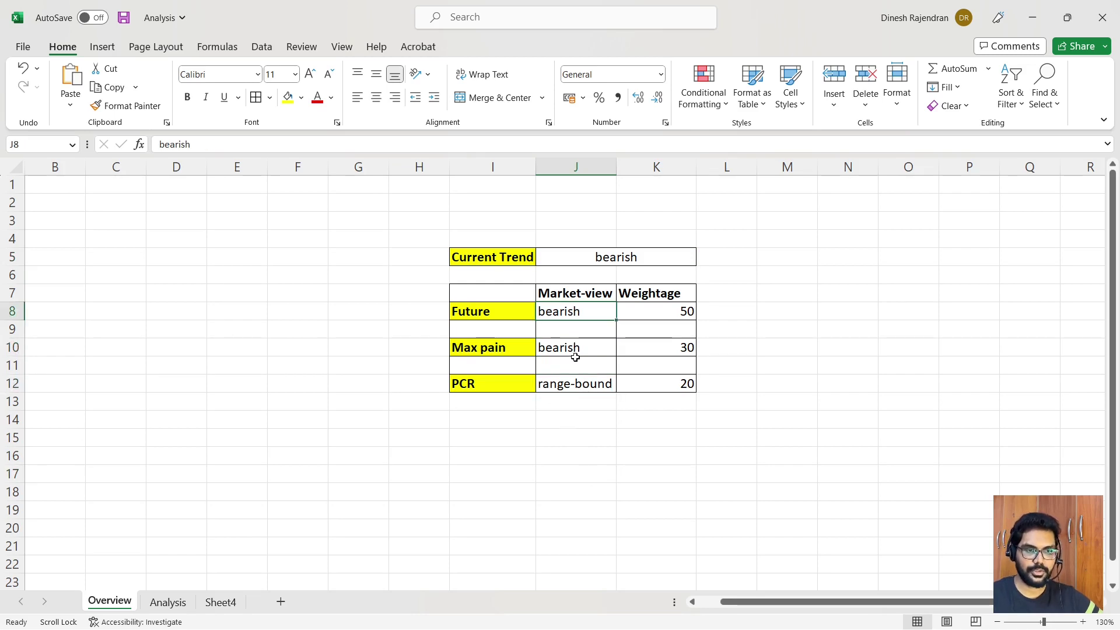
left_click(575, 380)
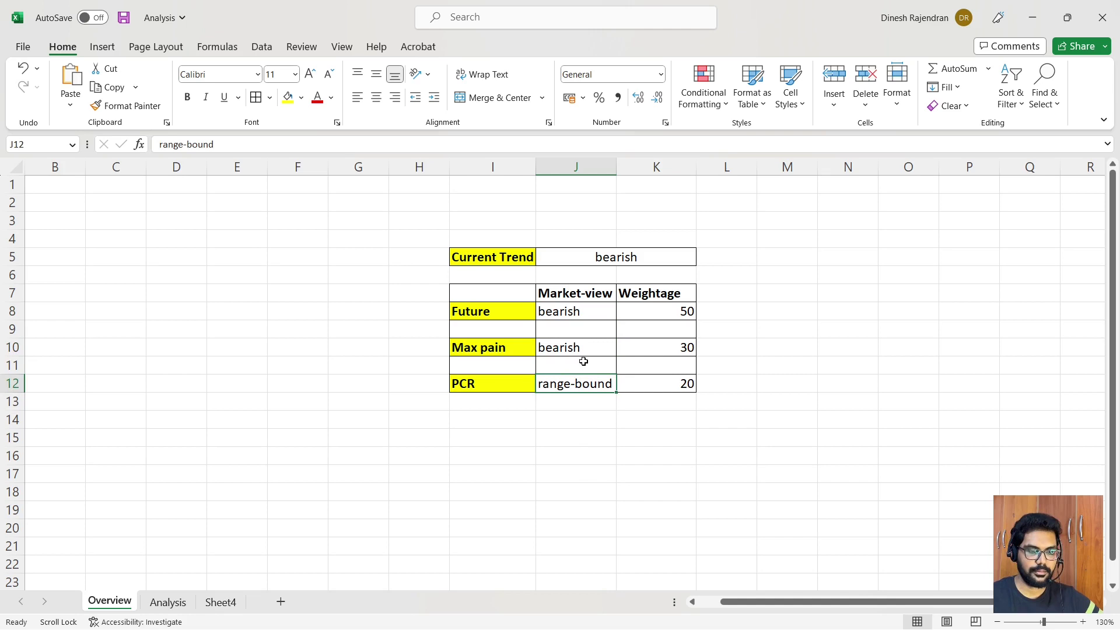
left_click(590, 350)
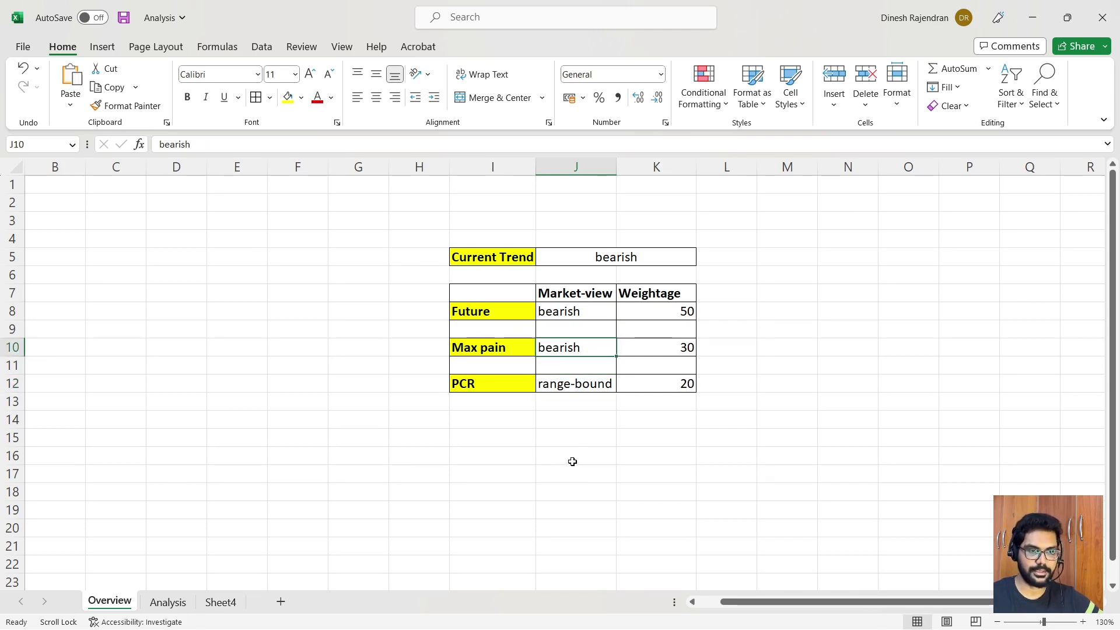
left_click(583, 313)
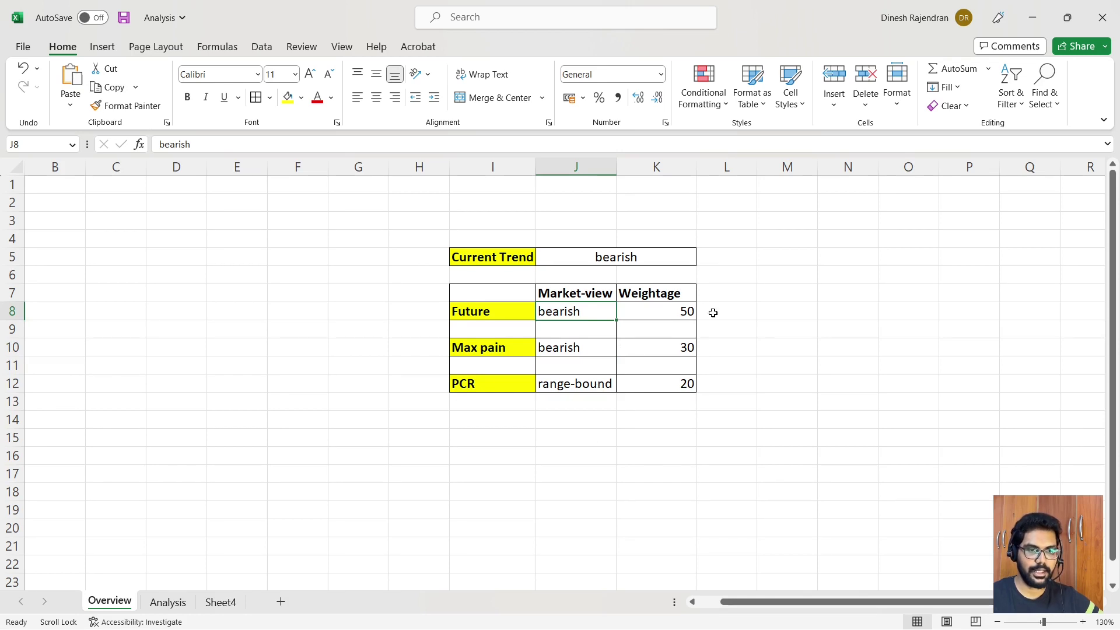
left_click(677, 313)
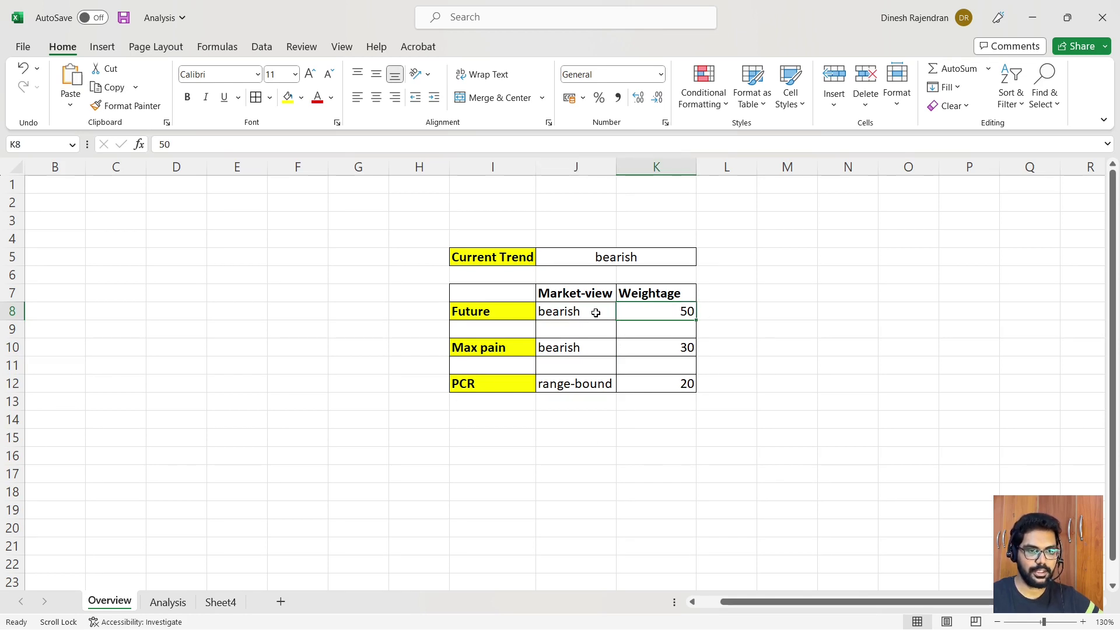
left_click(568, 314)
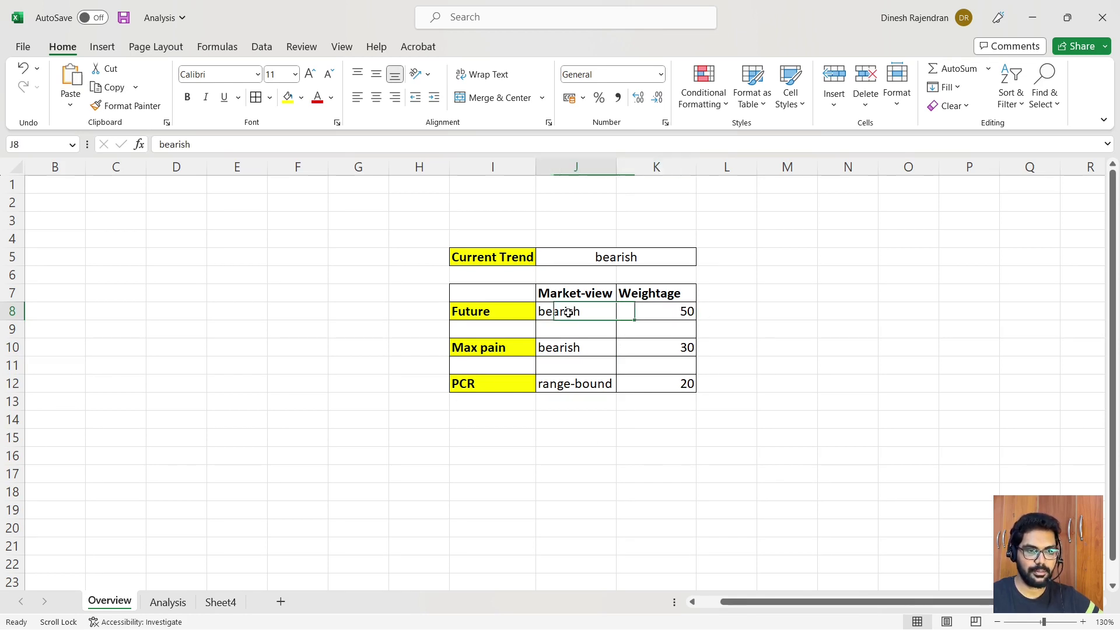
left_click(619, 257)
left_click(680, 315)
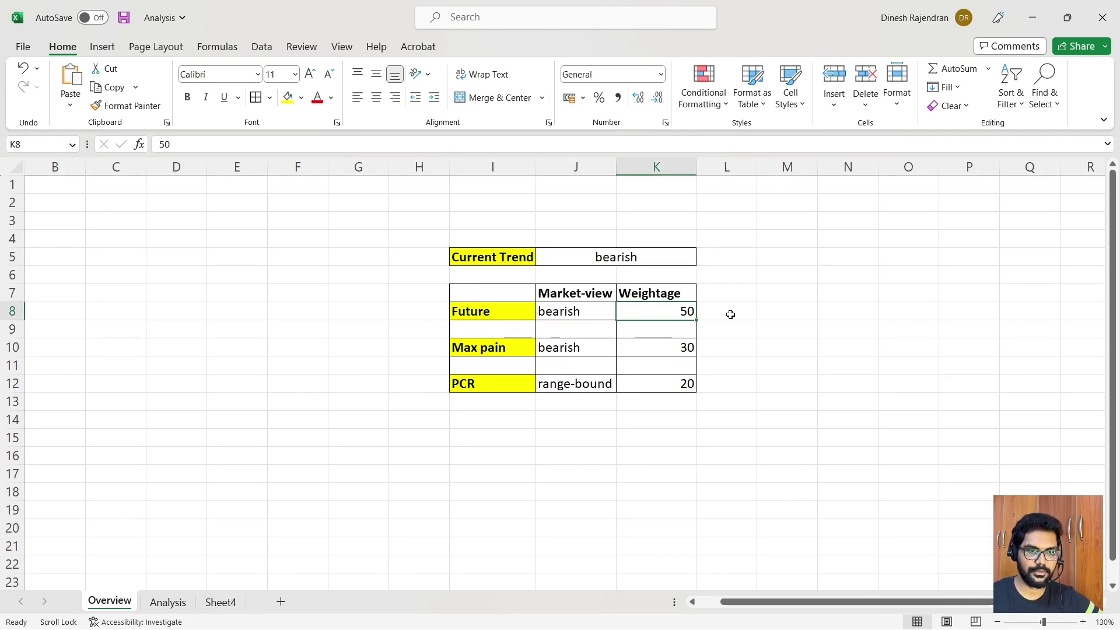
left_click(731, 314)
left_click(665, 308)
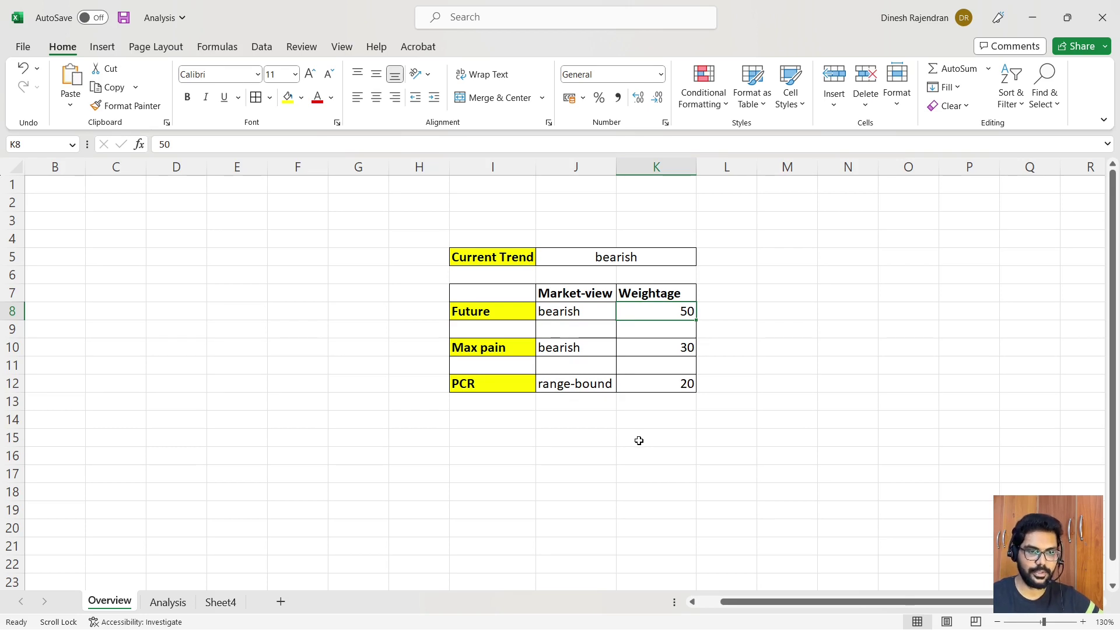
left_click(639, 440)
left_click(616, 257)
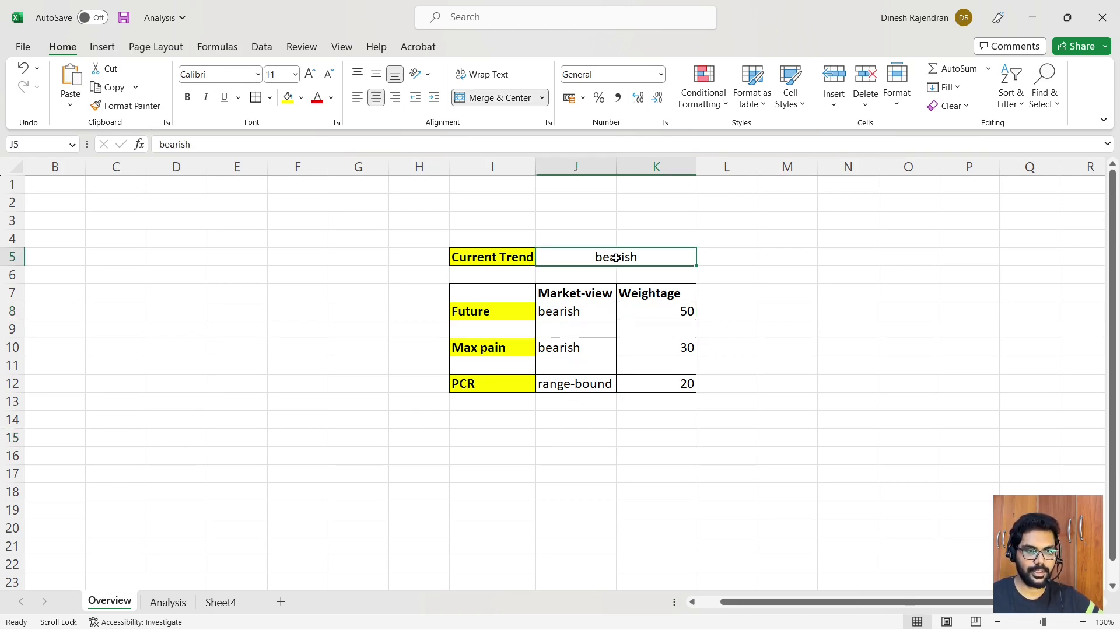